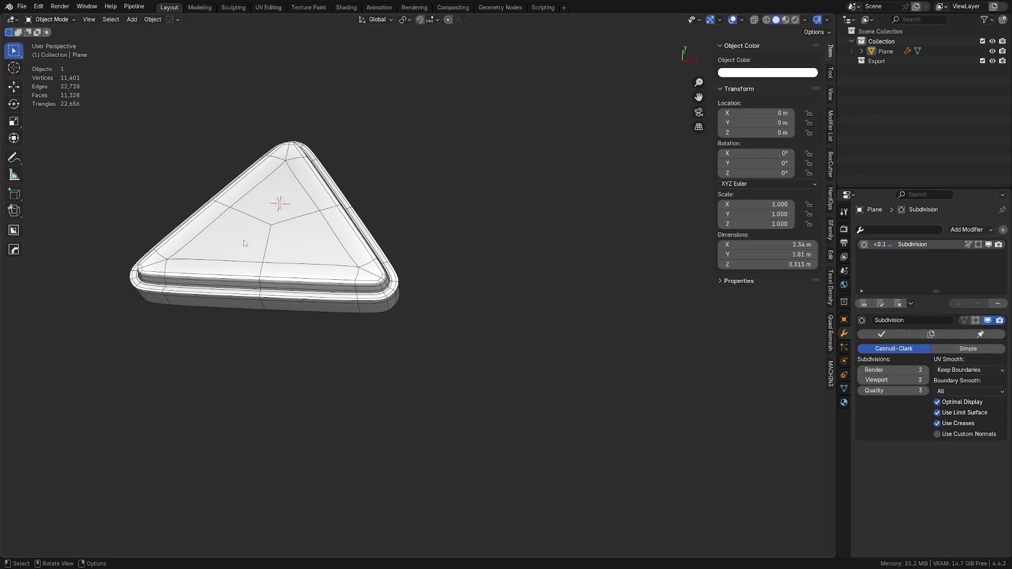
Add a plane and move it about 2.92 m along X, beside the existing triangular object.
key(shift+a)
mouse_move(365, 264)
click(421, 270)
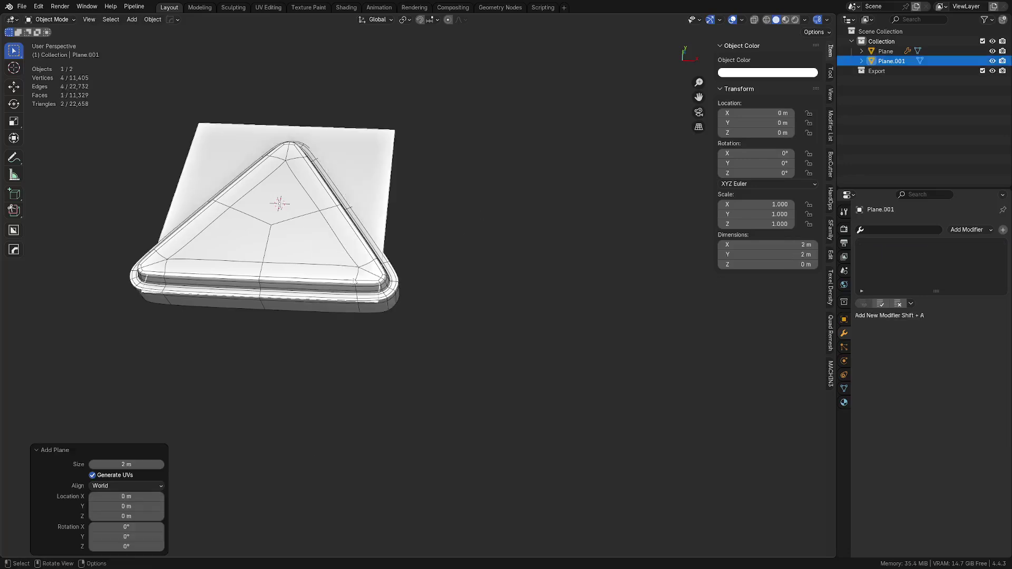
key(g)
key(x)
click(627, 278)
shift+middle_drag(622, 277, 449, 279)
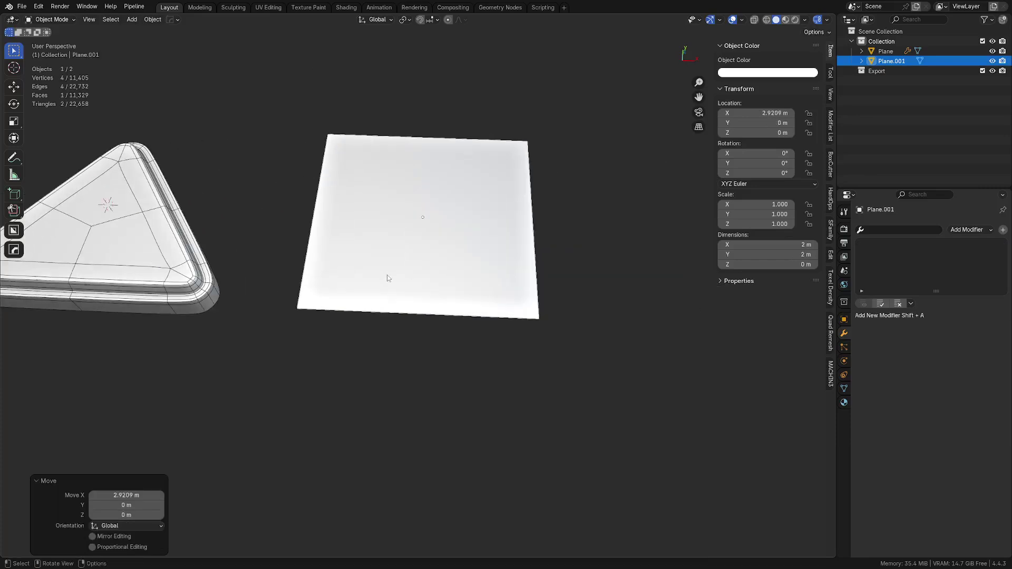
Merge the new plane's two far (+Y) vertices at their center to form a triangle.
key(Tab)
click(315, 136)
shift+click(510, 137)
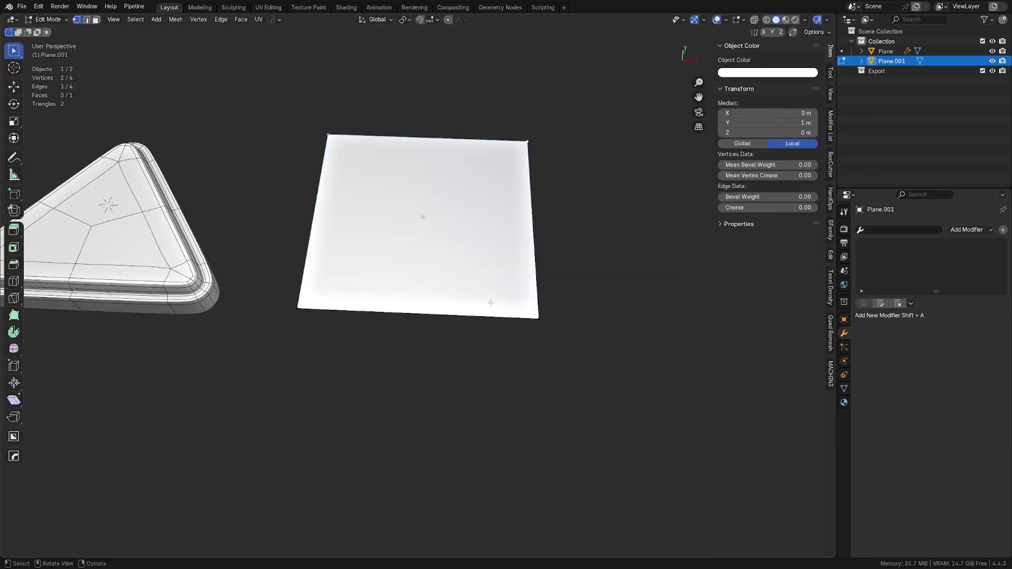
key(m)
click(459, 267)
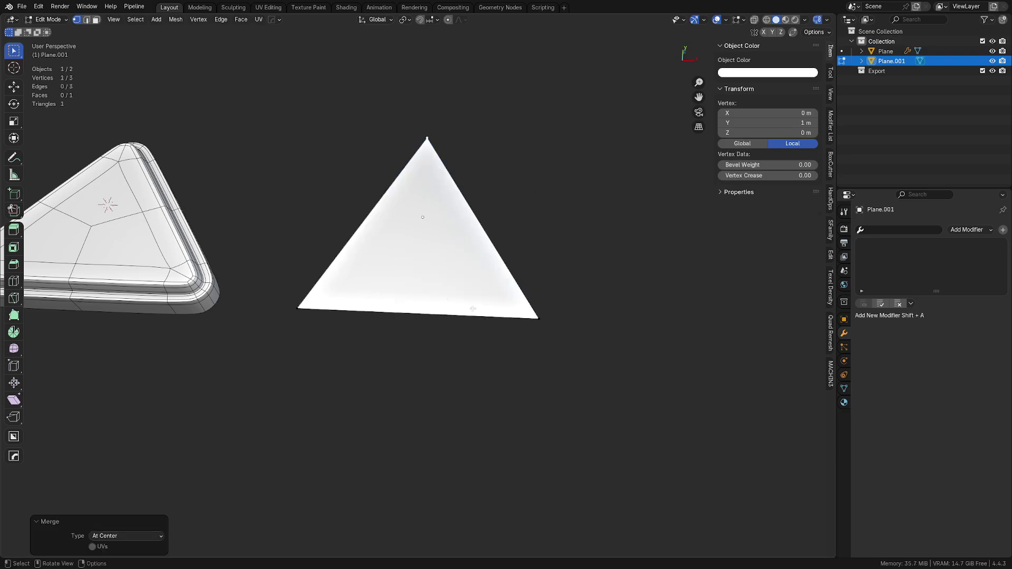
Scale the whole triangle along X by about 1.27.
key(a)
key(s)
key(x)
click(486, 301)
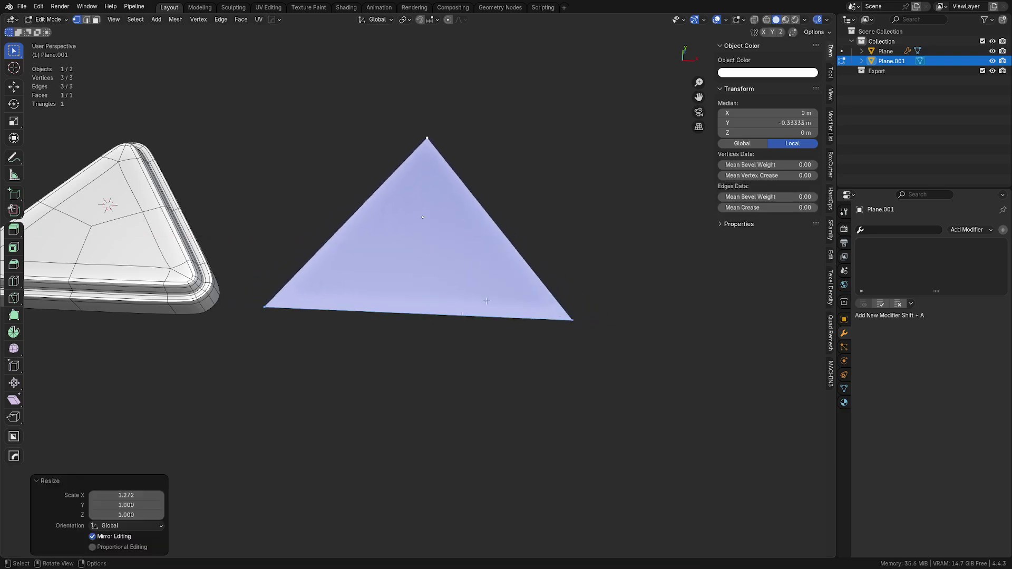
key(Tab)
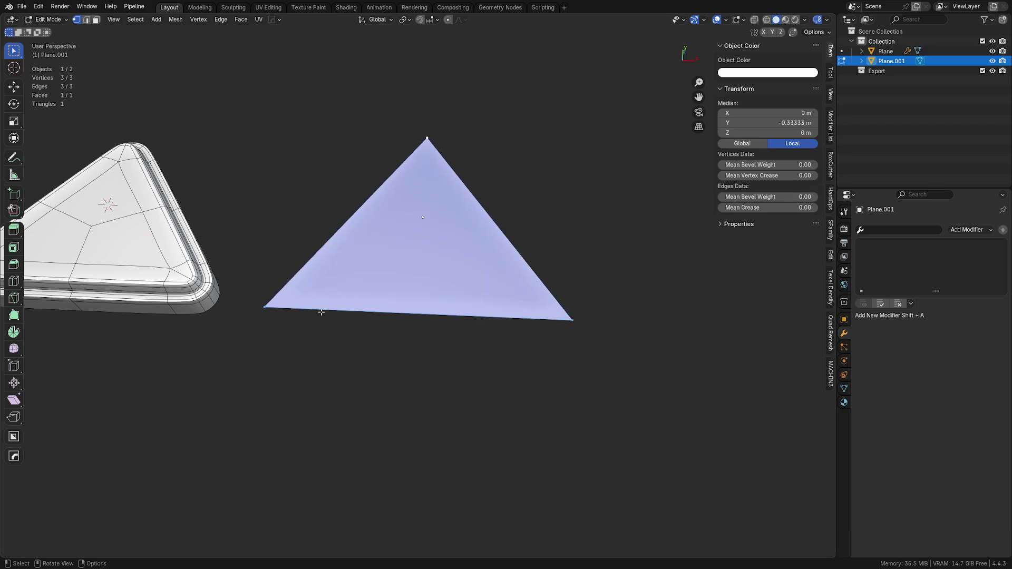
Try a vertex bevel on the triangle's three corners with 4 segments and a width of about 0.54 m.
click(251, 310)
shift+click(404, 140)
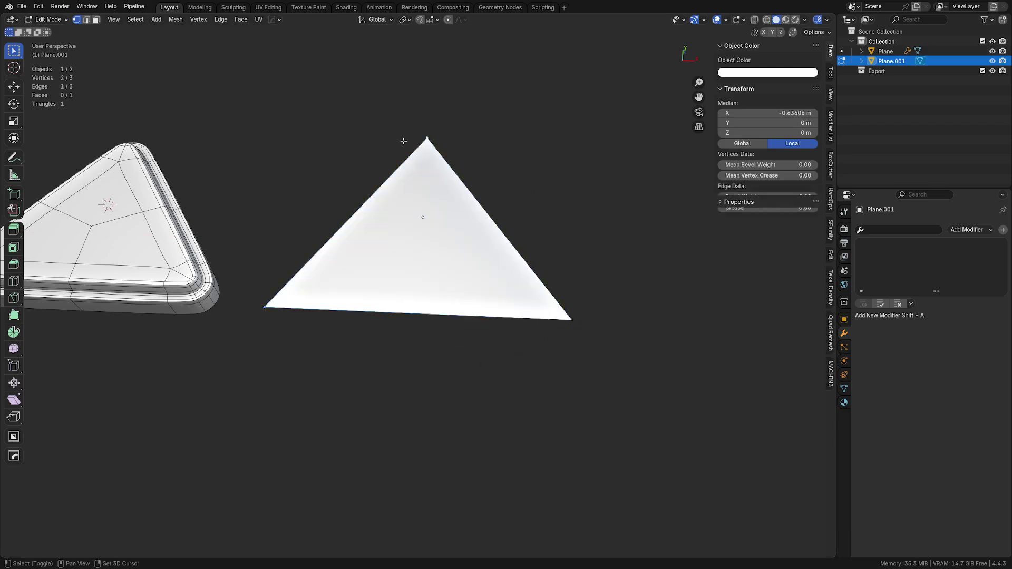
shift+click(565, 323)
key(ctrl+b)
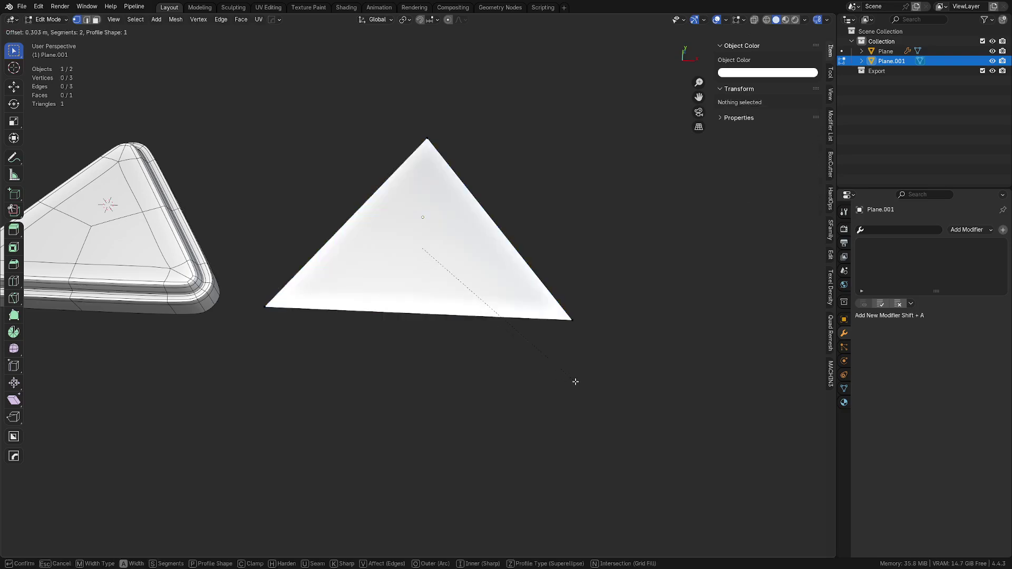
key(v)
scroll(596, 393, up, 1)
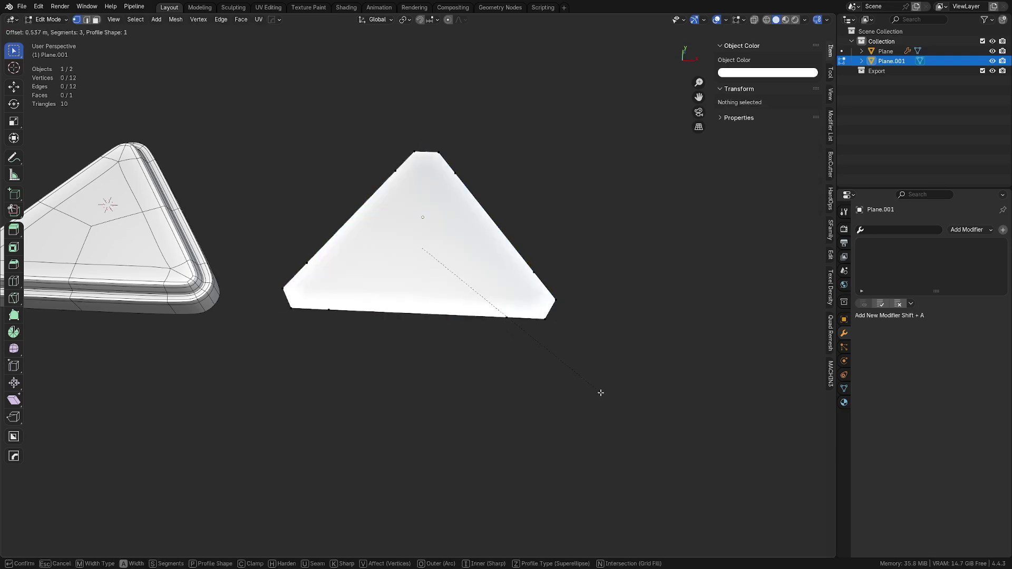
scroll(600, 393, up, 1)
click(601, 393)
Reset the corner bevel's profile shape to 0.5, try a width of about 0.41 m, and undo the bevel.
right_click(144, 422)
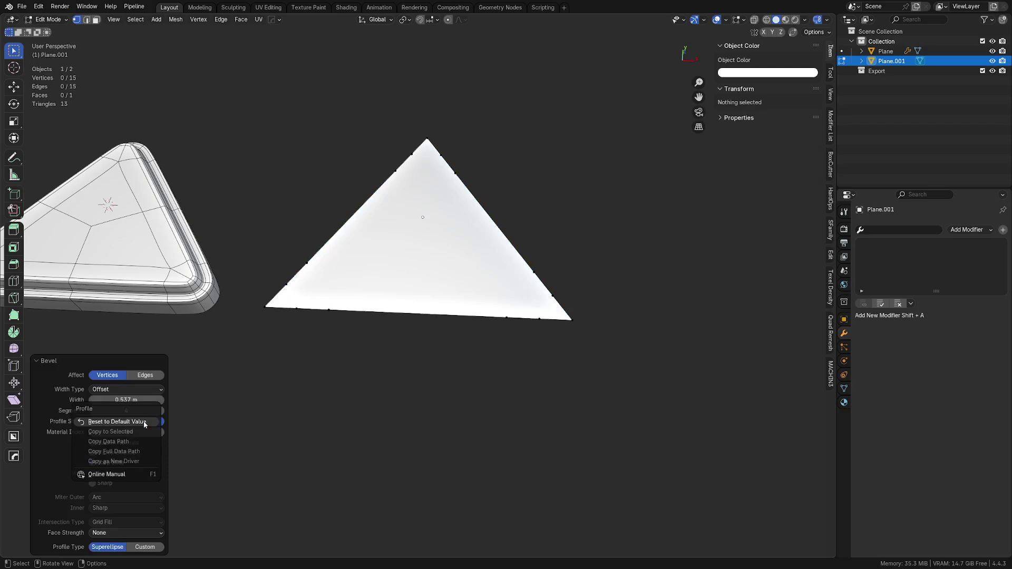
click(144, 422)
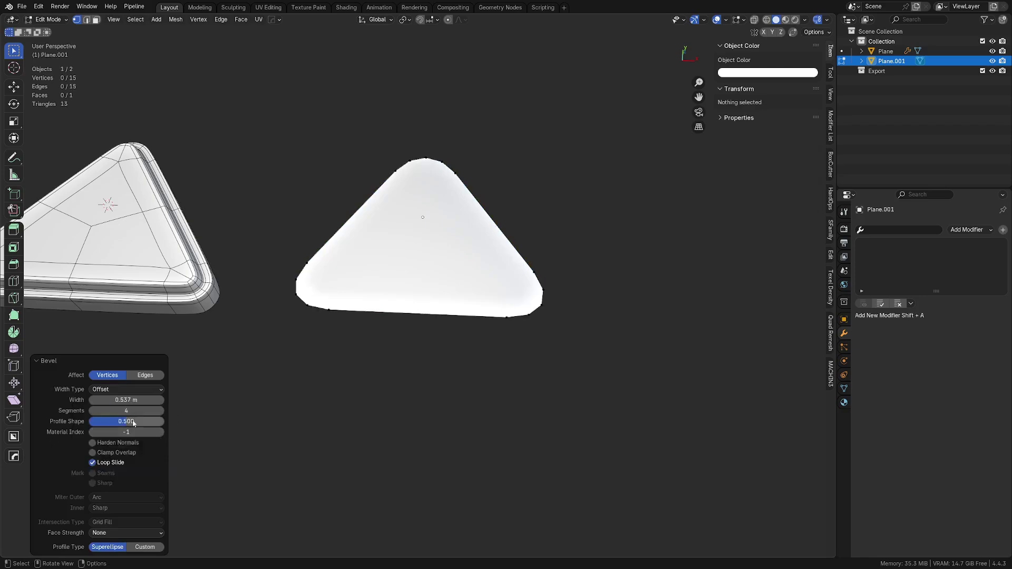
alt+middle_drag(415, 343, 425, 366)
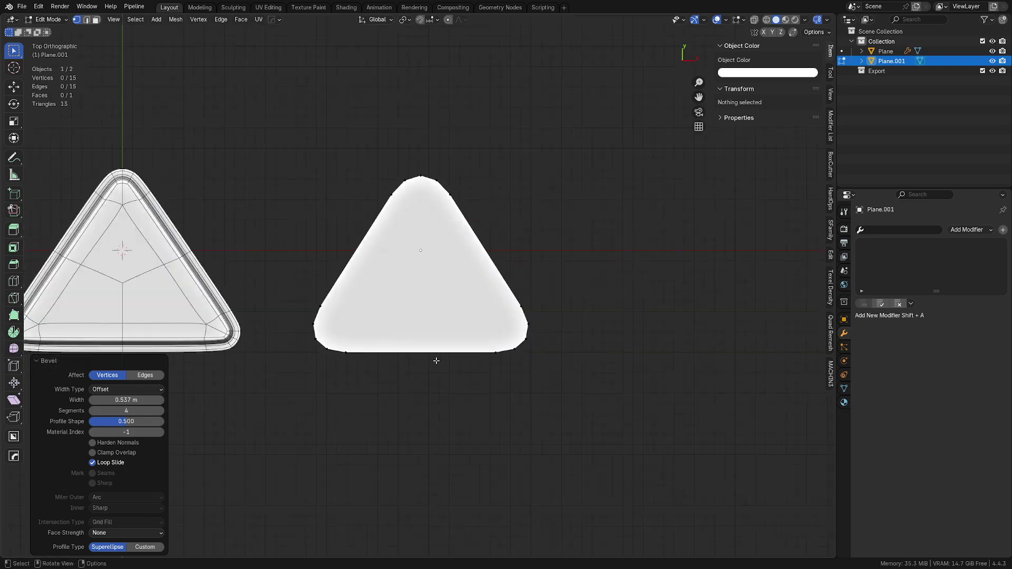
drag(156, 400, 135, 400)
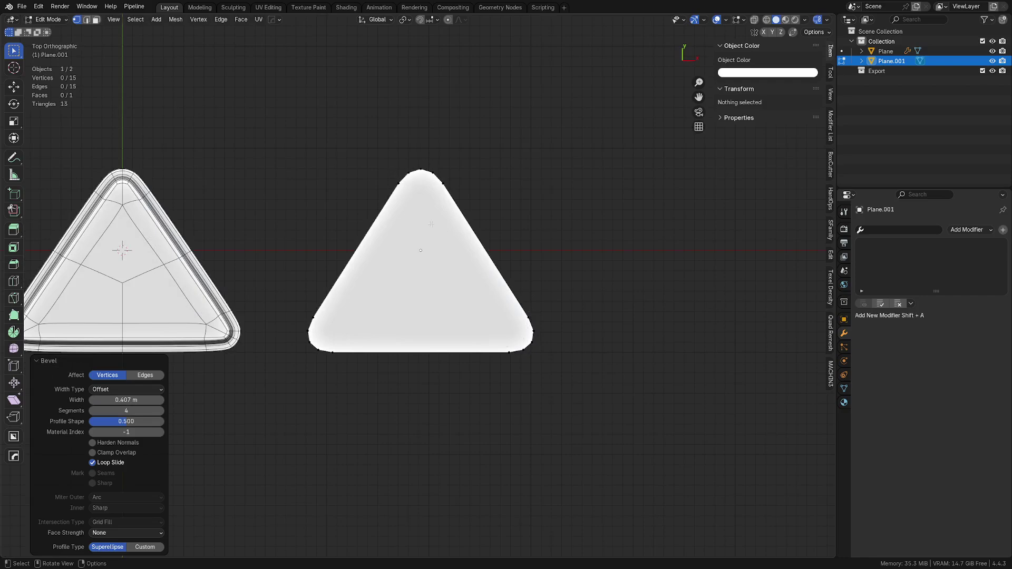
key(ctrl+z)
Scale the triangle along X to a width of about 4.01 m.
key(s)
key(x)
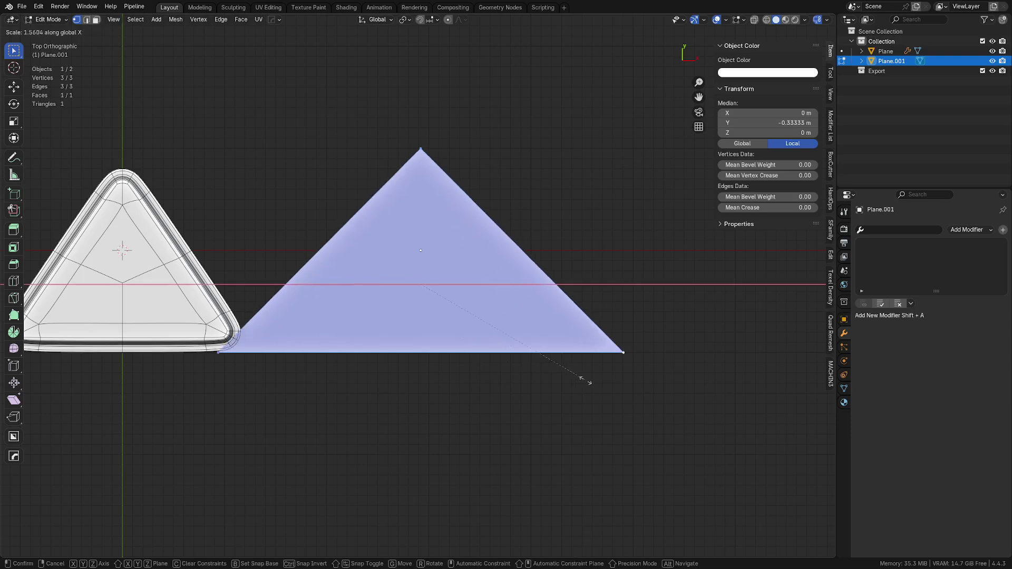
click(590, 377)
key(Tab)
Move the widened triangle about 0.75 m along X, away from the existing object.
click(463, 337)
key(g)
key(x)
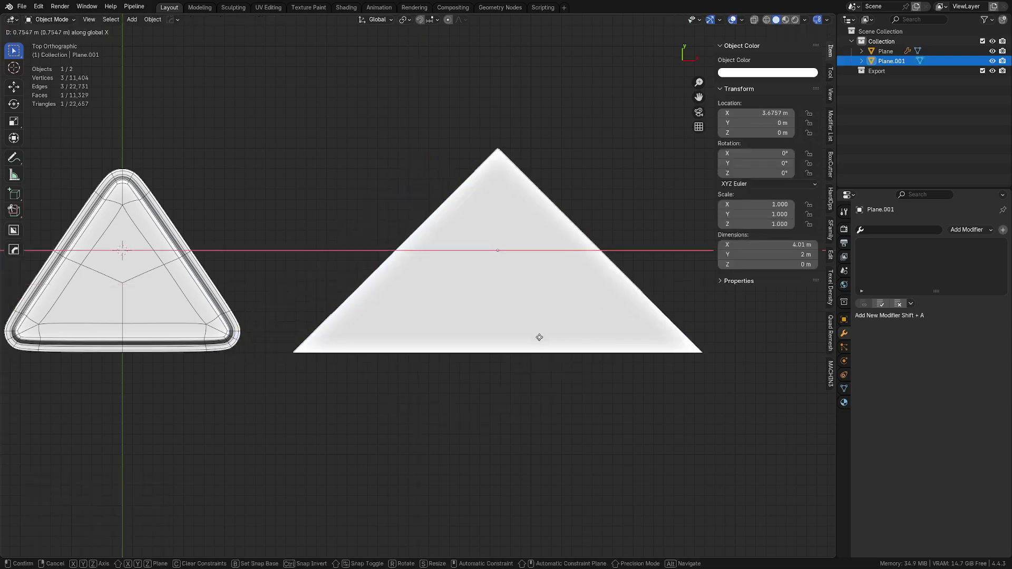
click(540, 337)
shift+middle_drag(507, 342, 401, 348)
Try beveling all three corner vertices together with 6 segments and a width of about 0.49 m, and undo it.
key(Tab)
key(ctrl+shift+b)
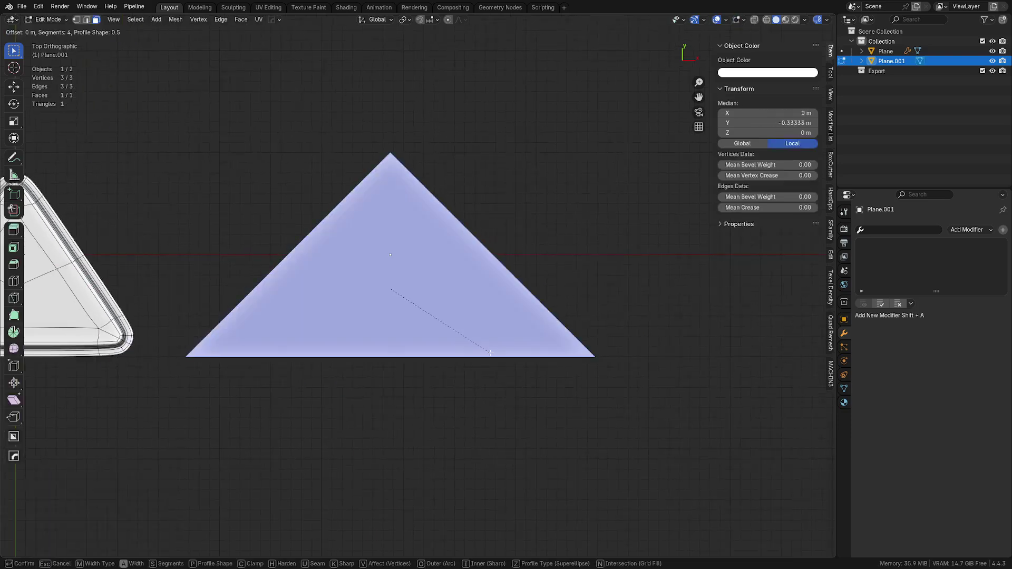
scroll(539, 363, up, 1)
click(545, 363)
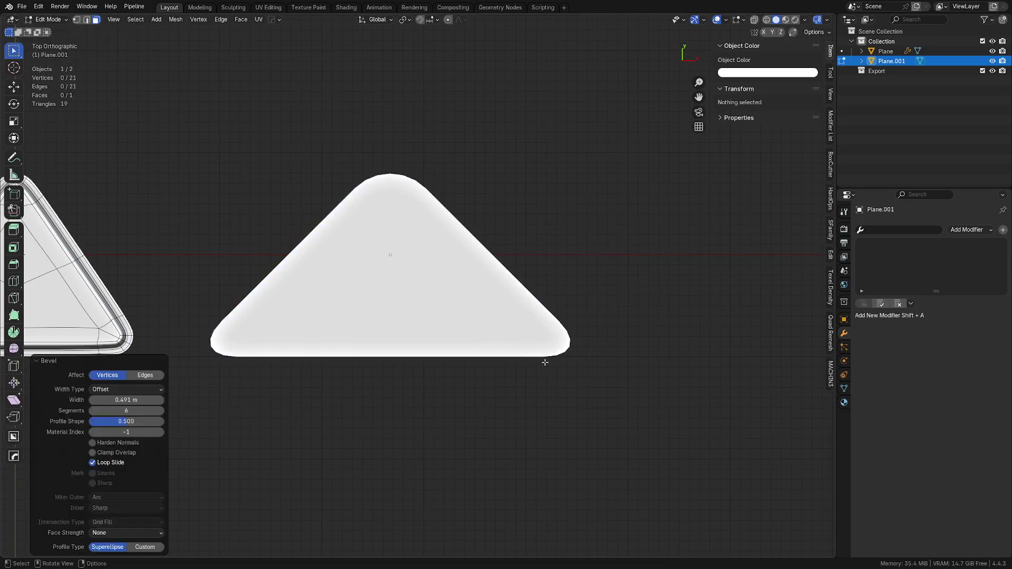
key(ctrl+z)
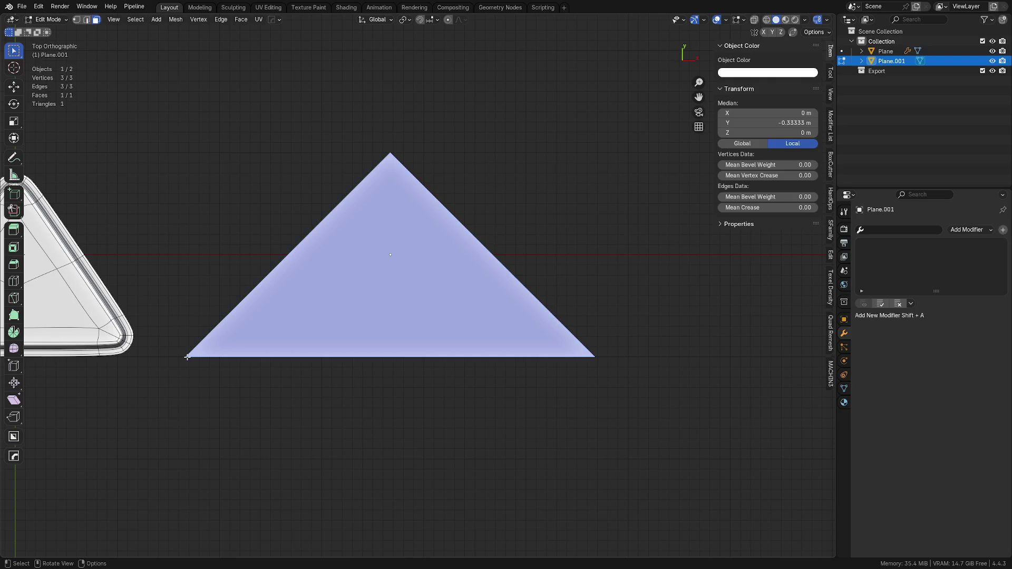
Bevel the triangle's two base vertices with 6 segments, a width of about 0.68 m and a profile shape of about 0.42.
click(187, 357)
key(Tab)
click(174, 364)
click(186, 358)
shift+click(599, 356)
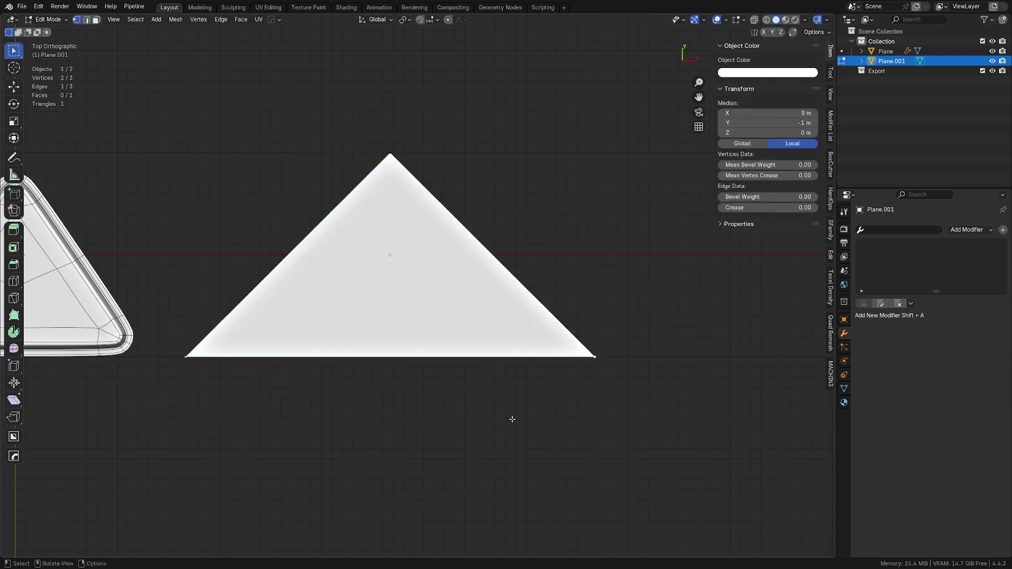
key(ctrl+shift+b)
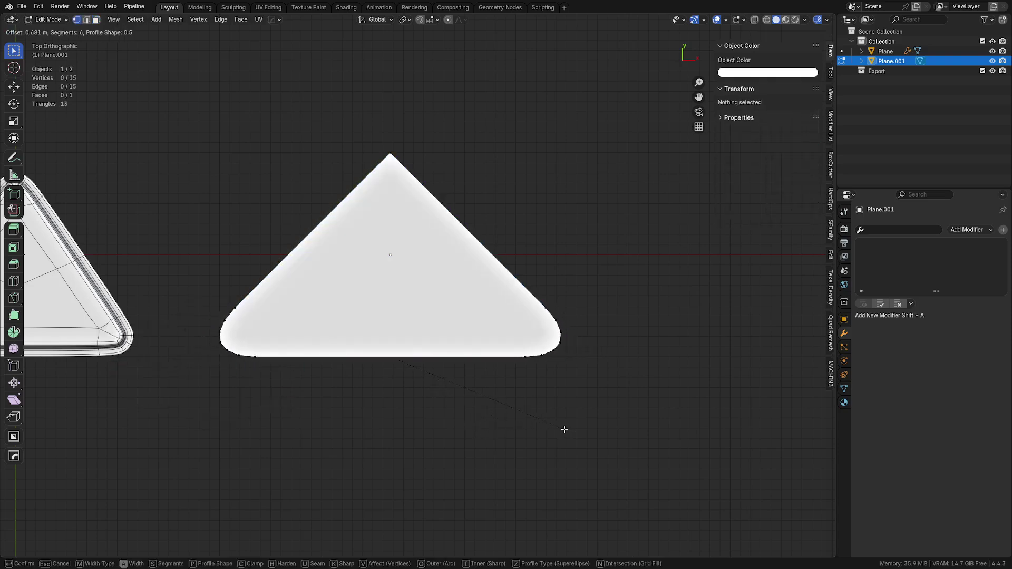
click(564, 429)
drag(136, 425, 131, 425)
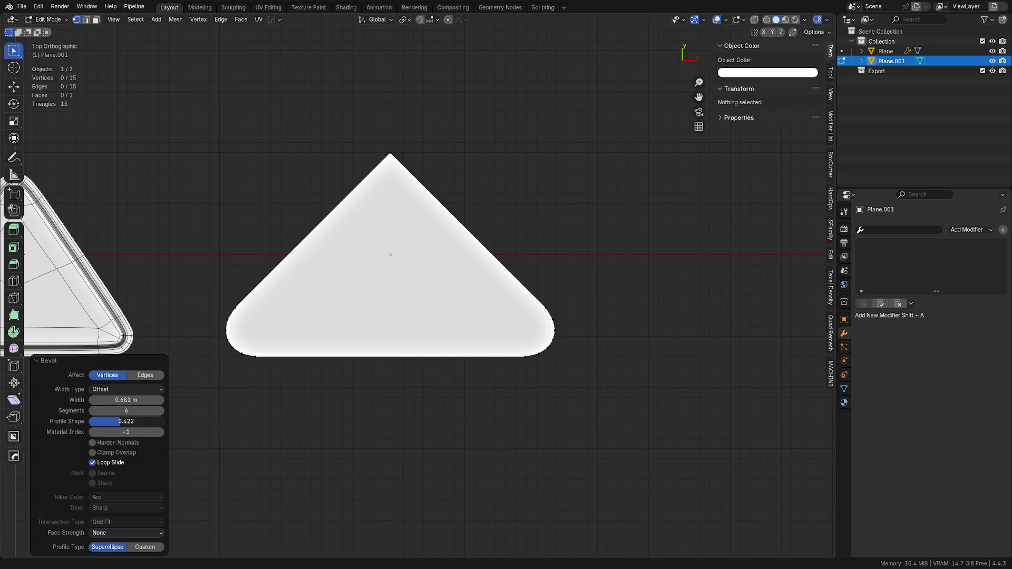
Bevel the triangle's apex vertex with 6 segments, a width of about 0.38 m and a profile shape of about 0.63.
click(382, 155)
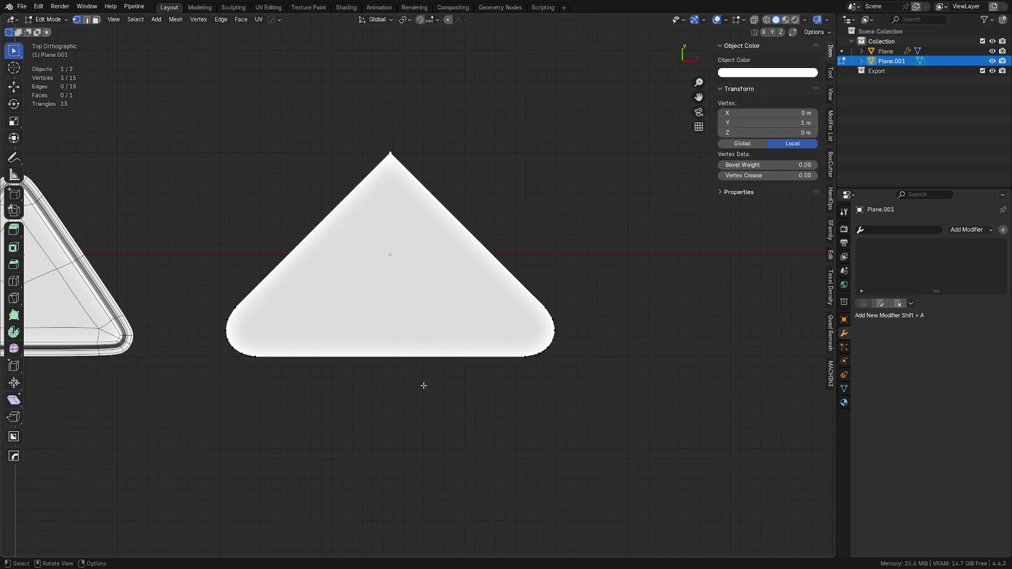
key(ctrl+shift+b)
click(499, 406)
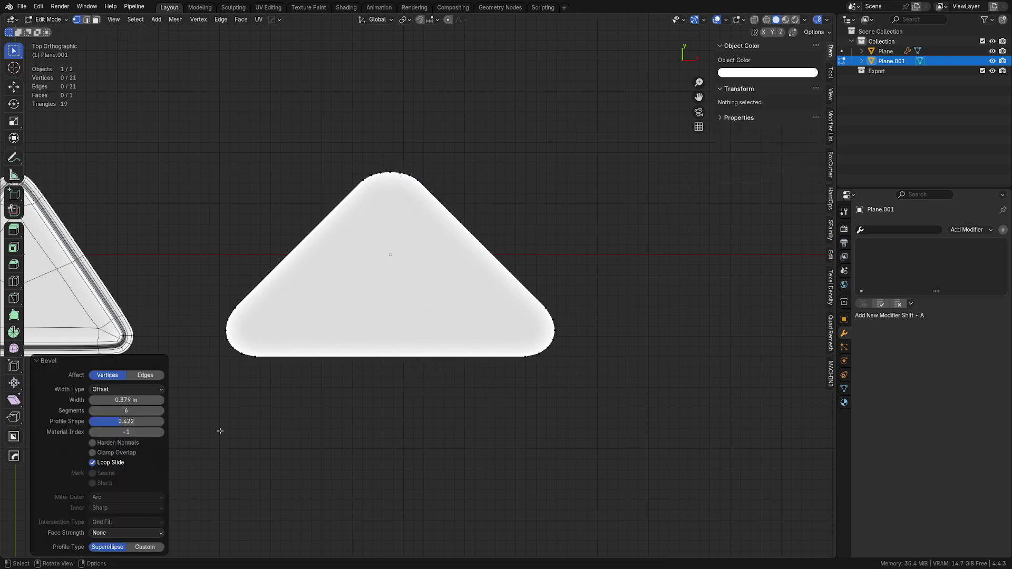
right_click(132, 421)
click(133, 422)
drag(132, 427, 136, 422)
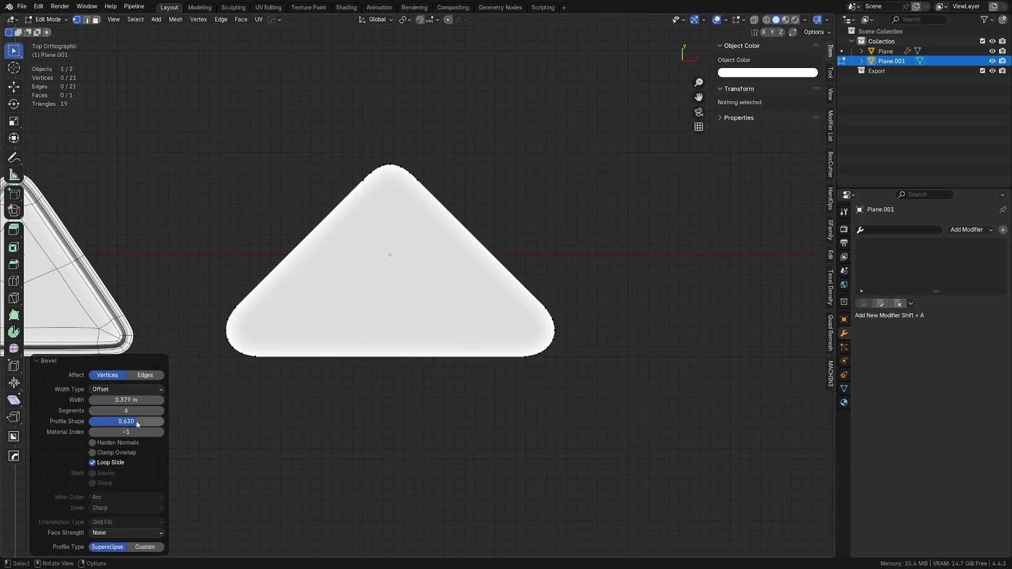
Add a circle, scale it to about 0.51 m across and fit it over the rounding of the triangle's lower-left corner.
key(Tab)
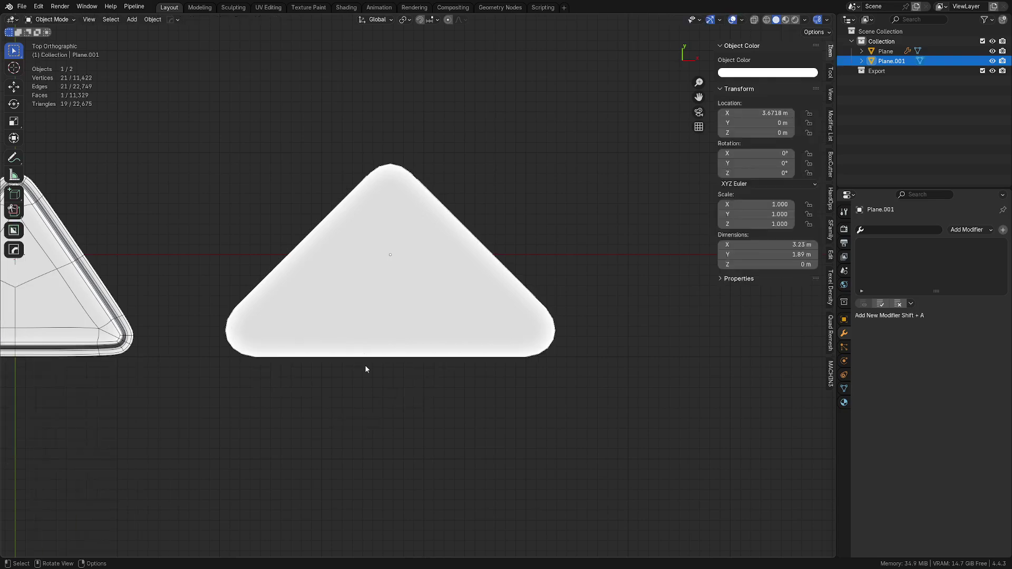
key(shift+a)
mouse_move(363, 368)
click(424, 199)
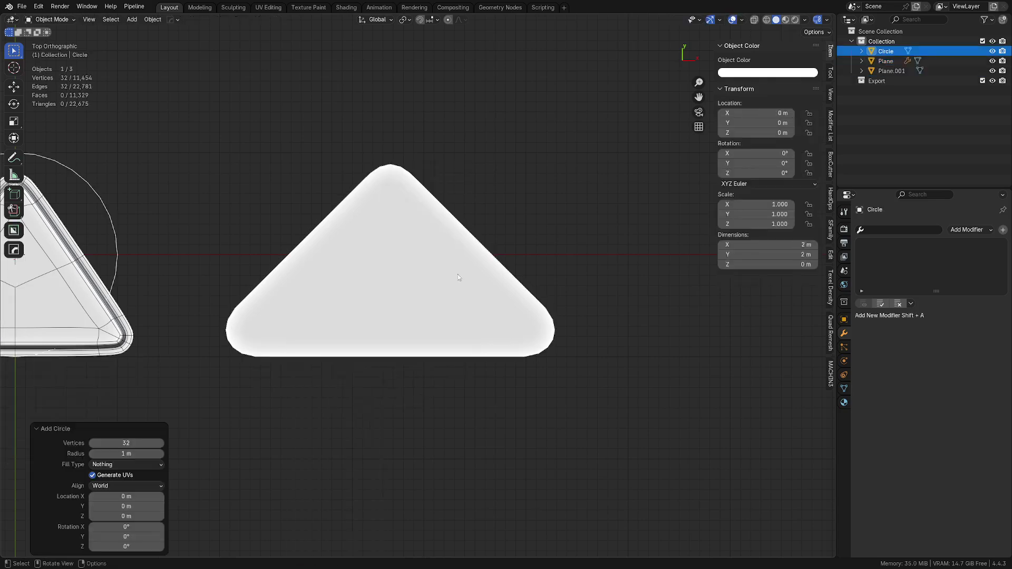
key(g)
click(559, 404)
key(s)
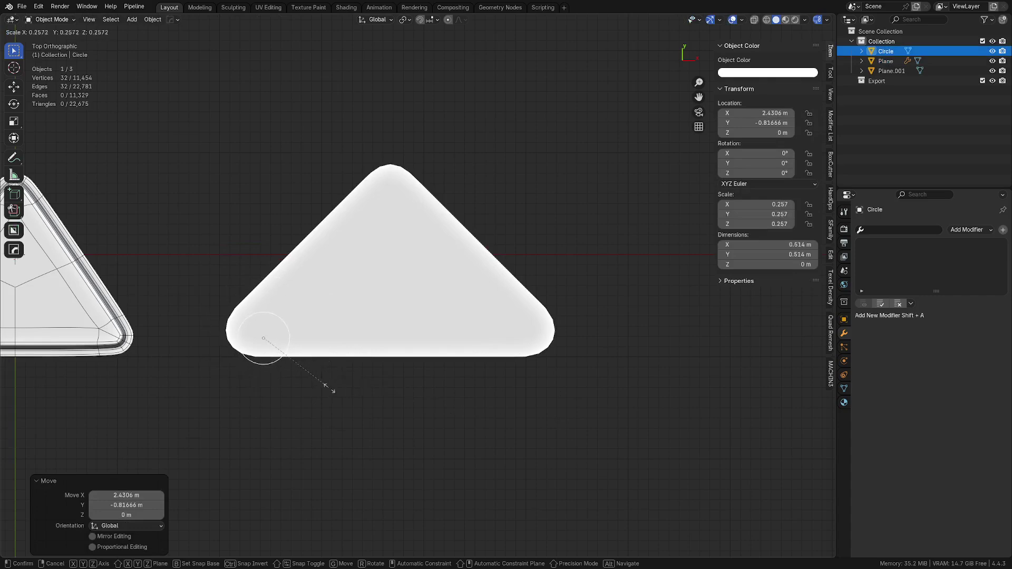
click(337, 372)
key(g)
click(287, 343)
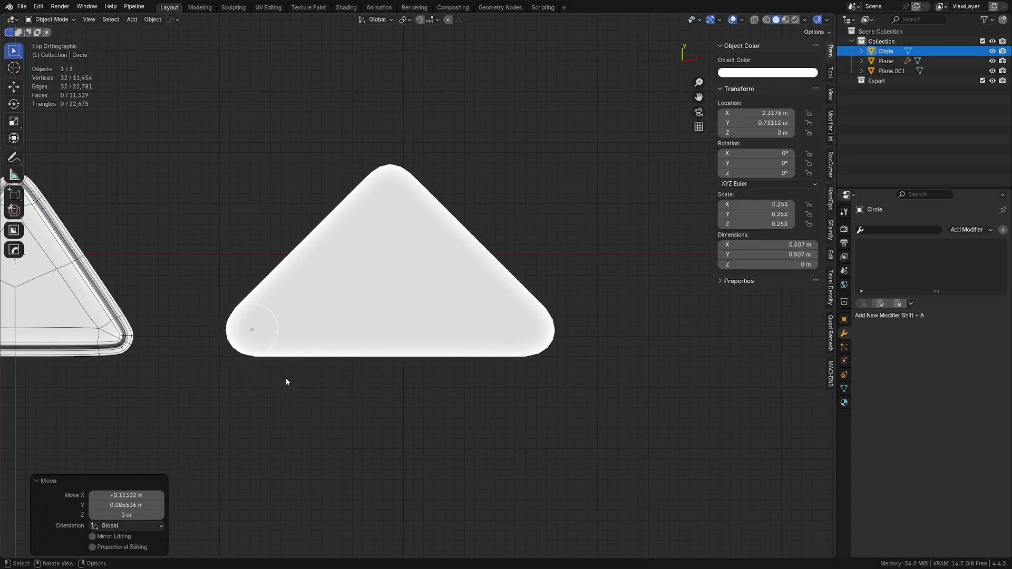
Duplicate the circle onto the apex rounding to compare the corner curves, and delete both circles.
key(shift+d)
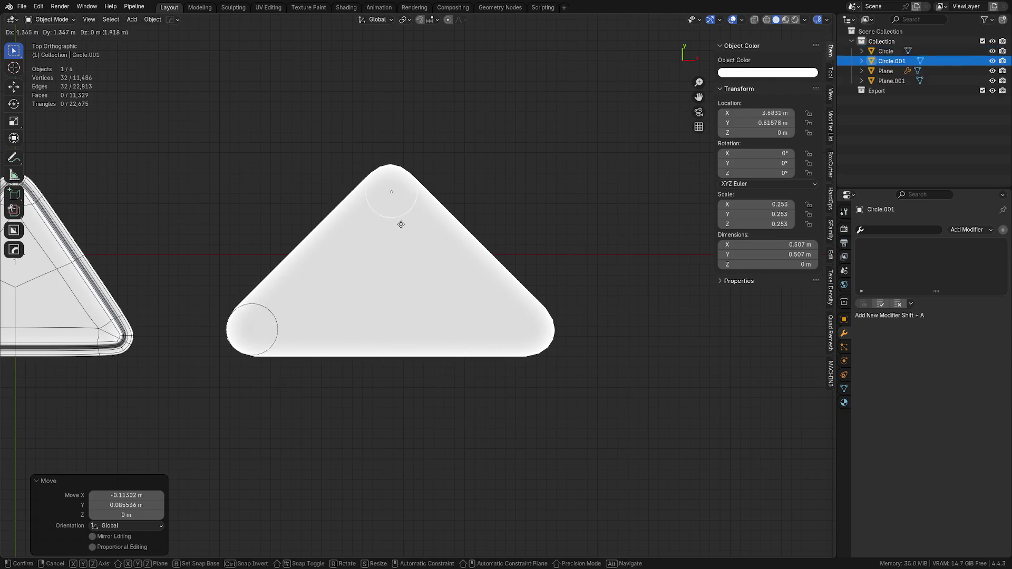
click(398, 209)
key(x)
click(420, 265)
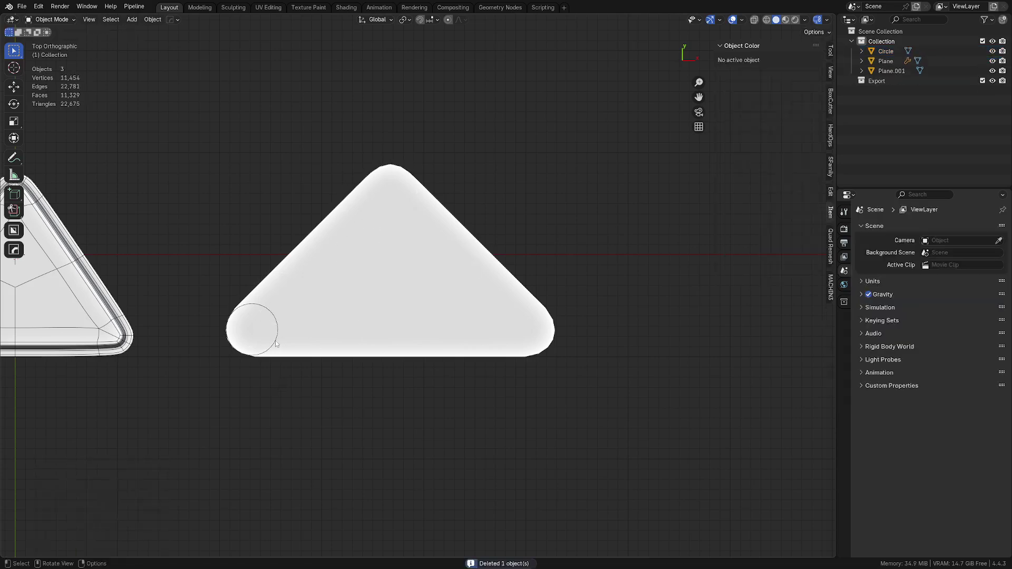
click(276, 344)
key(x)
click(276, 343)
Inset the rounded triangle's face by about 0.059 m.
click(296, 347)
key(Tab)
click(387, 354)
key(a)
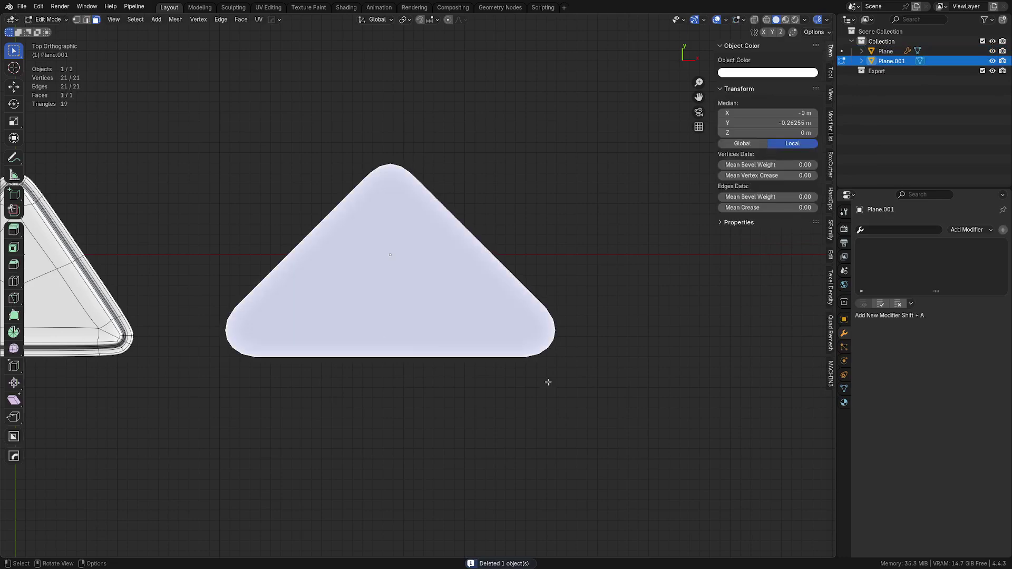
middle_drag(548, 382, 507, 378)
key(i)
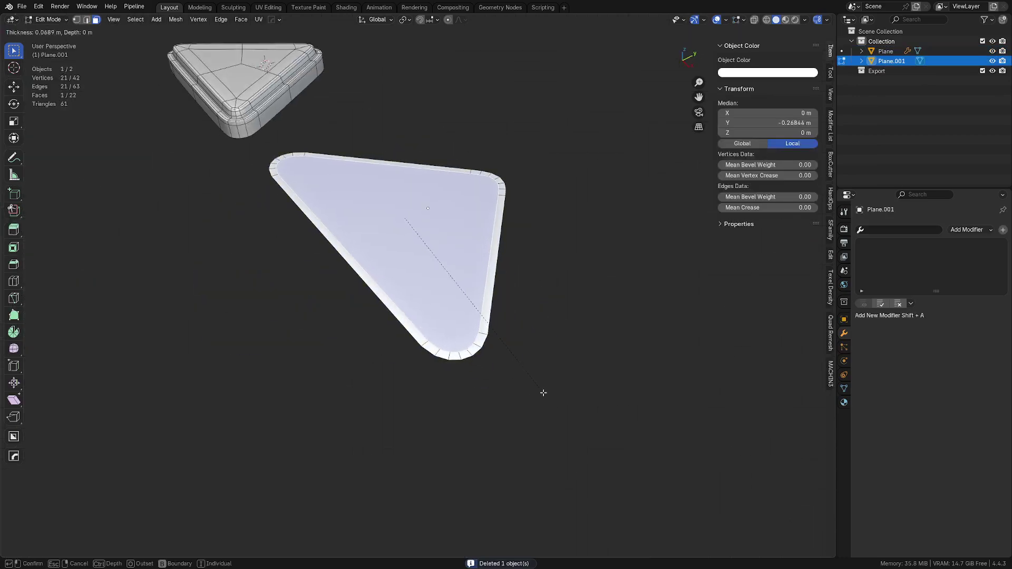
click(542, 393)
Inset the inner face again with a thickness of about 0.044 m and a depth of about 0.058 m.
key(i)
key(ctrl)
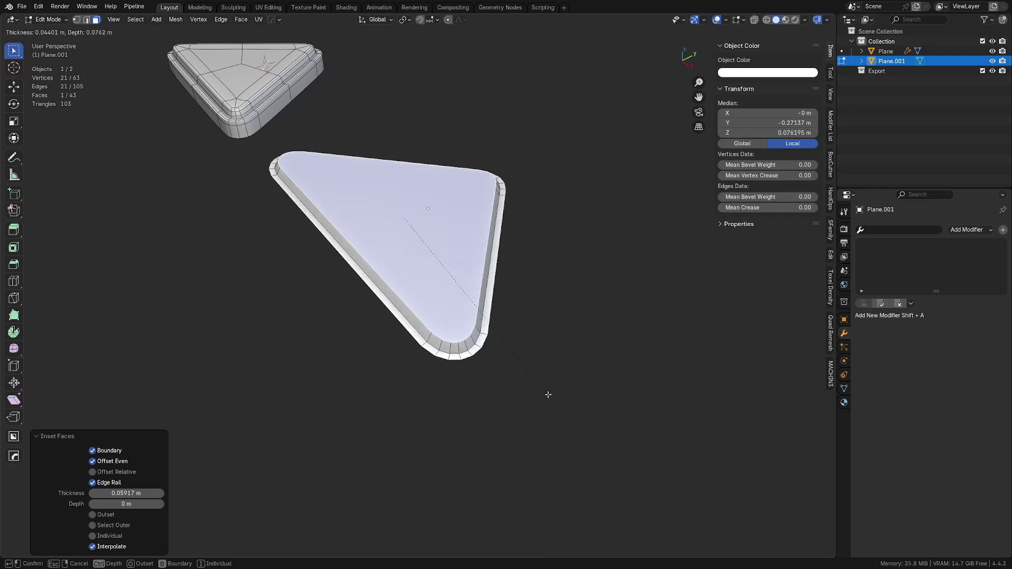
click(545, 396)
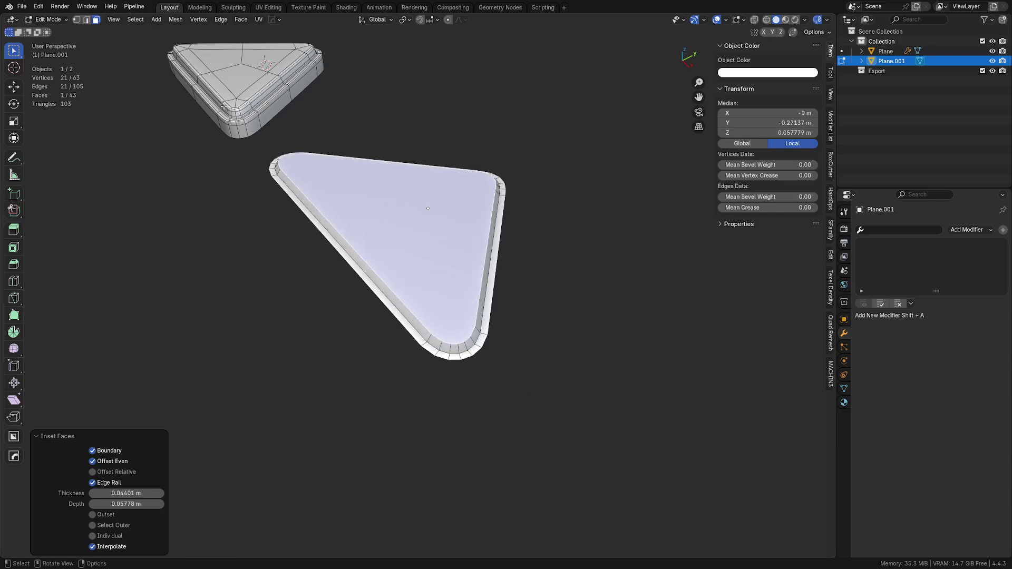
middle_drag(338, 238, 507, 363)
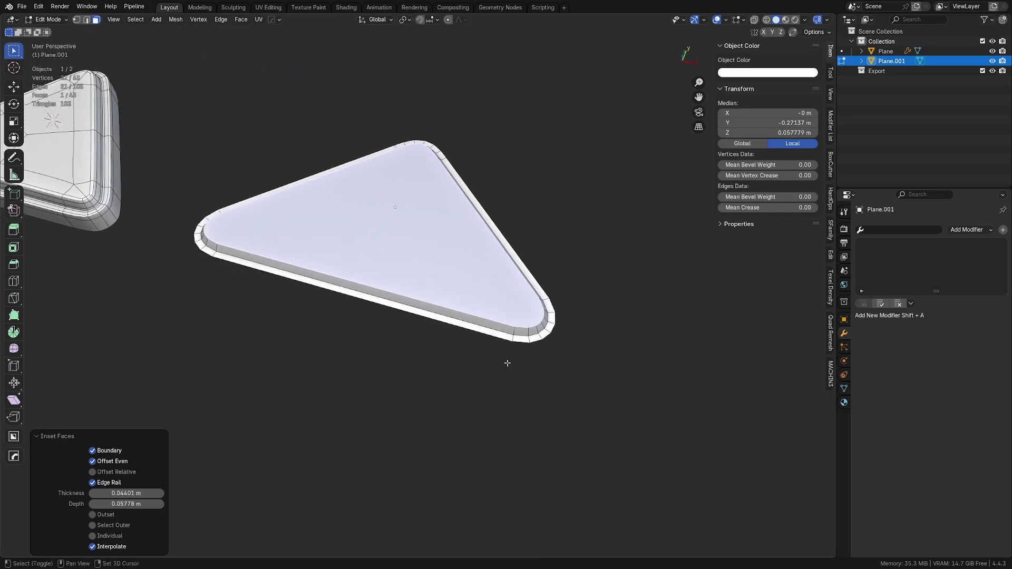
Extrude the outer boundary edge loop of the rounded triangle straight down by about 0.588 m.
key(2)
alt+click(368, 302)
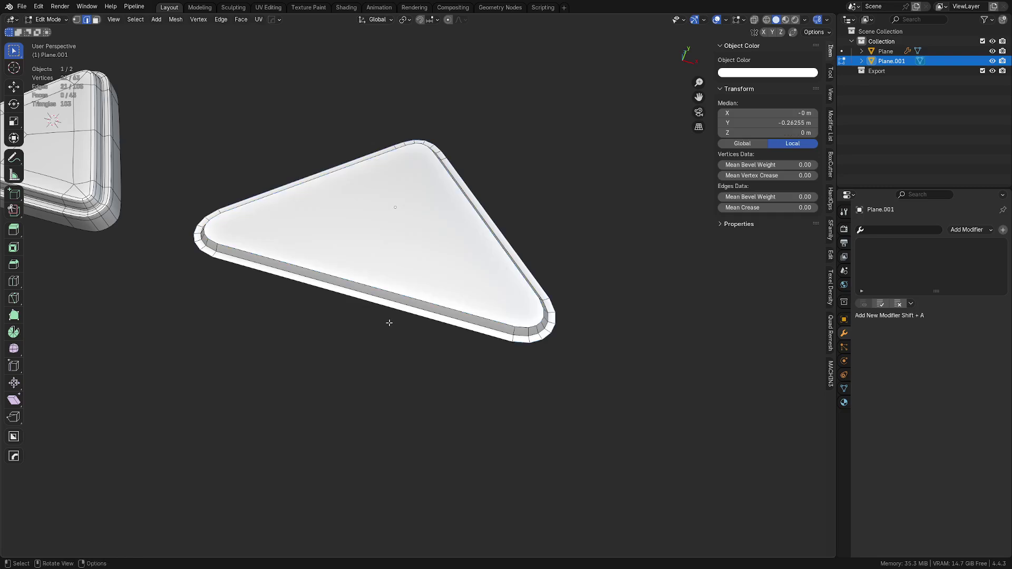
key(e)
key(z)
click(411, 363)
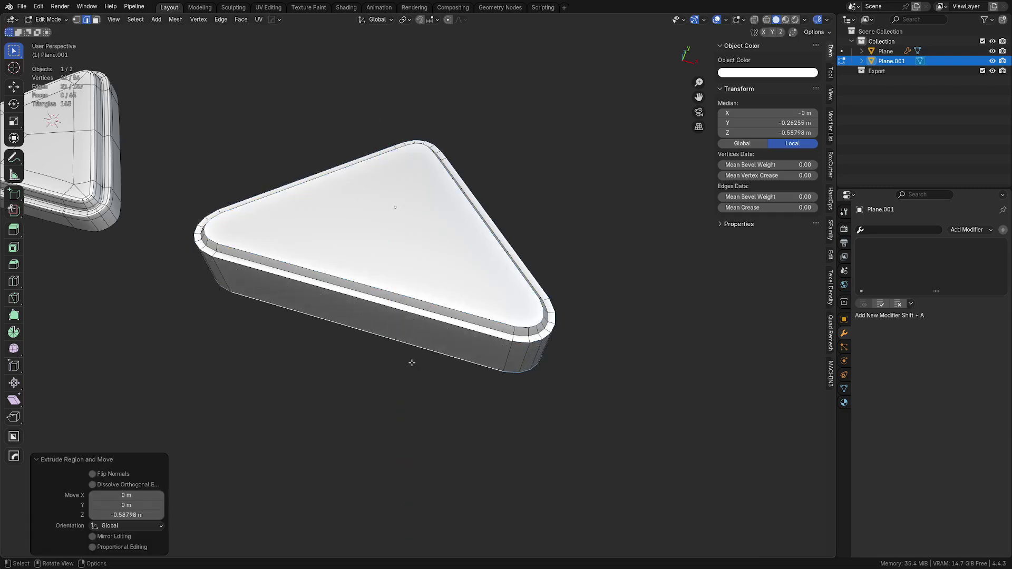
Inset the whole ring of side faces with zero thickness and a depth of about 0.074 m to push the walls outward.
key(3)
alt+click(492, 354)
key(s)
key(shift+z)
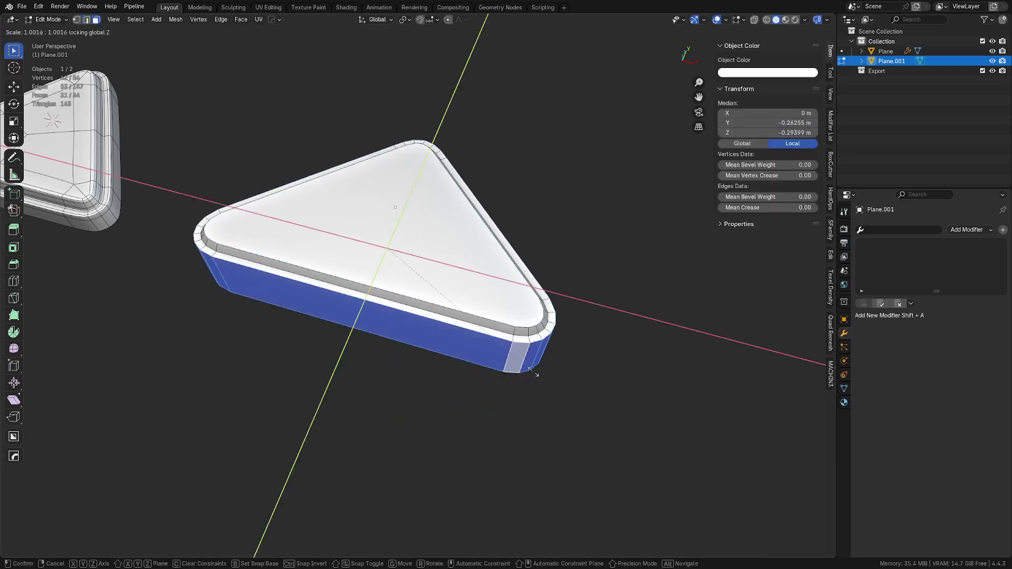
click(541, 373)
key(i)
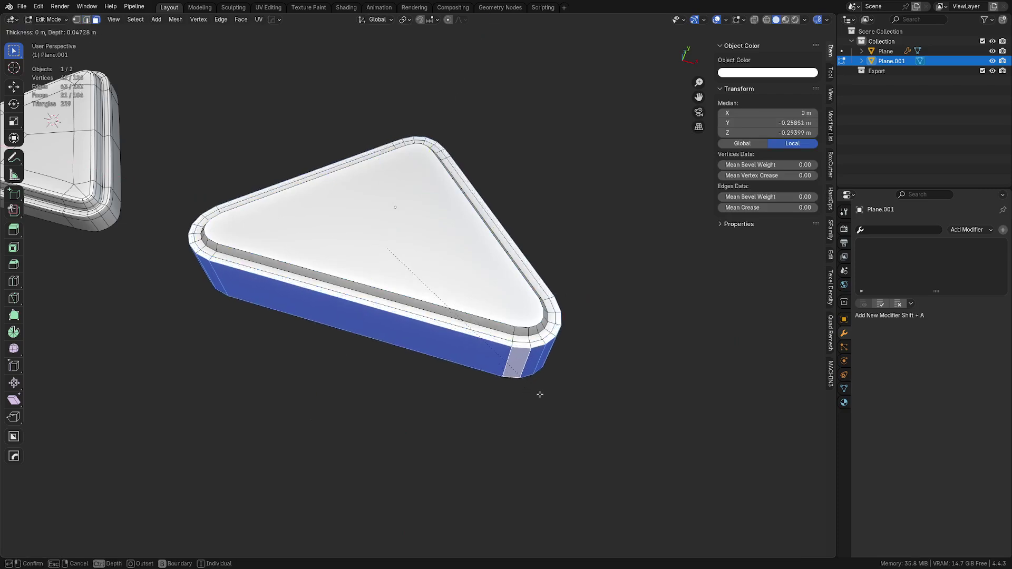
click(543, 394)
Dissolve the redundant edge loop running around the flat top of the outer rim.
key(Tab)
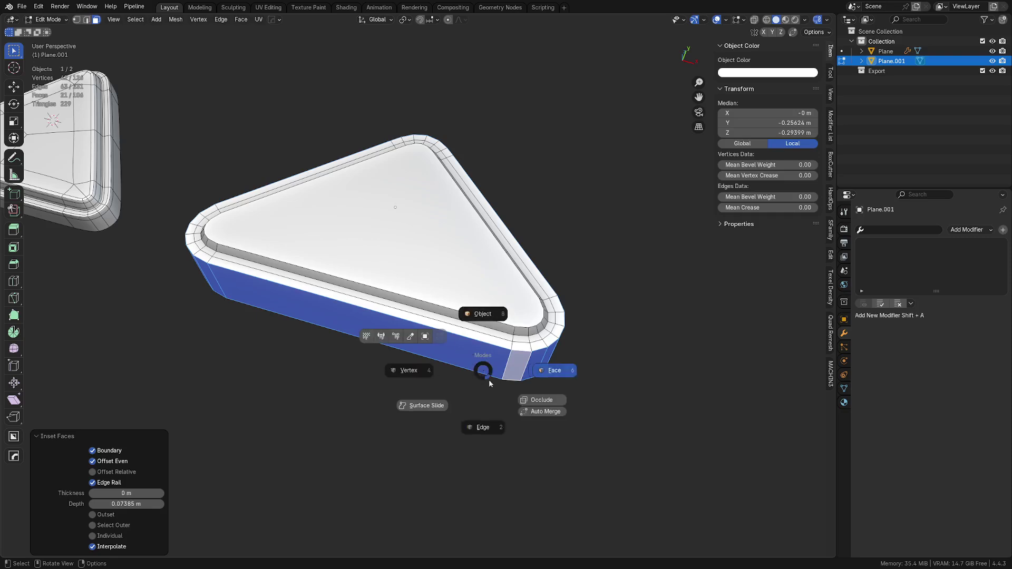
click(483, 413)
alt+click(483, 333)
key(ctrl+x)
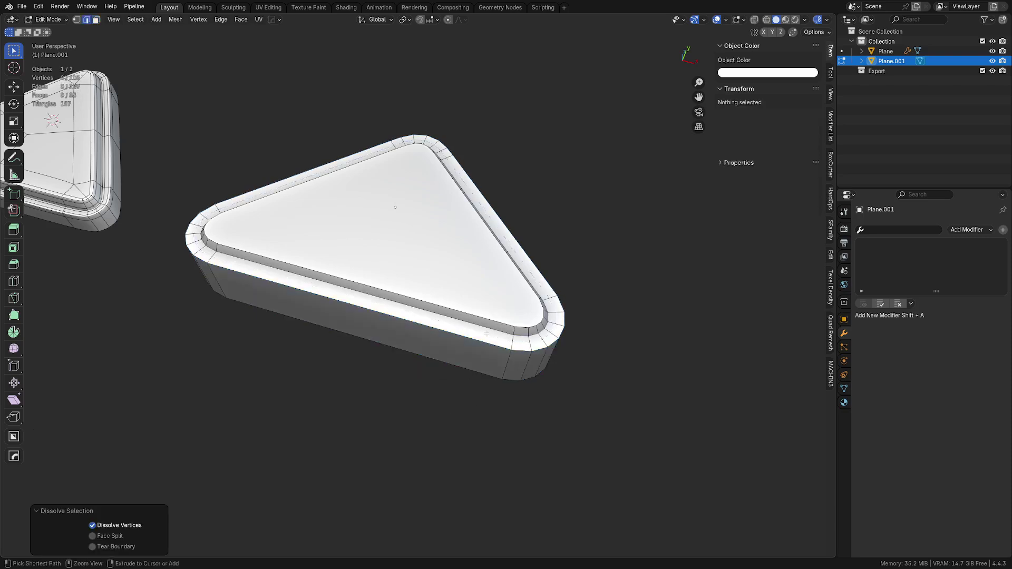
Examine the rounded corner's rim vertices and edges from above and at an angle.
middle_drag(486, 356, 496, 363)
scroll(496, 363, up, 2)
shift+middle_drag(584, 362, 264, 407)
key(Tab)
click(431, 347)
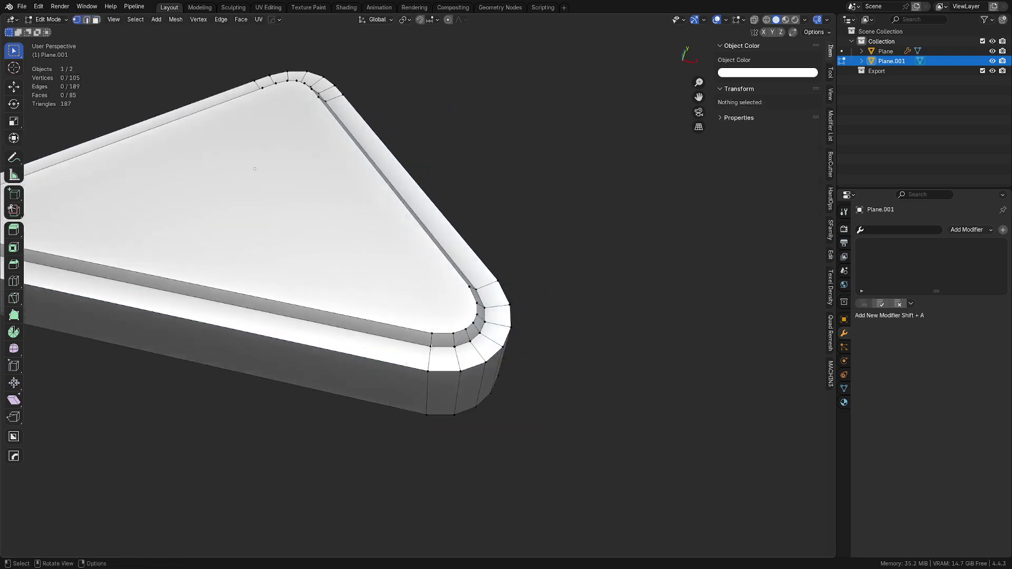
click(423, 318)
shift+middle_drag(330, 354, 397, 347)
scroll(338, 361, up, 3)
click(319, 404)
key(Tab)
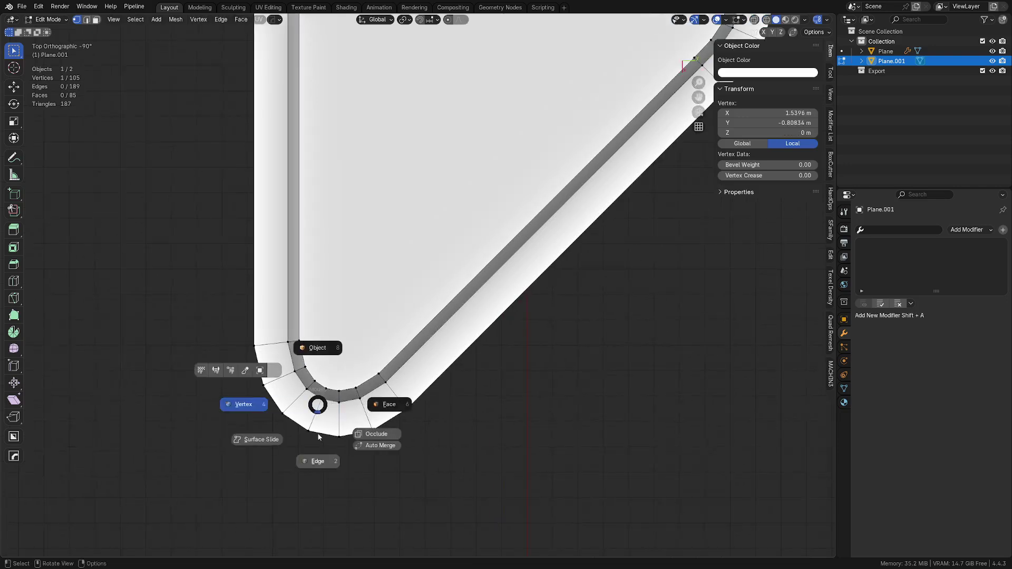
click(318, 438)
click(324, 394)
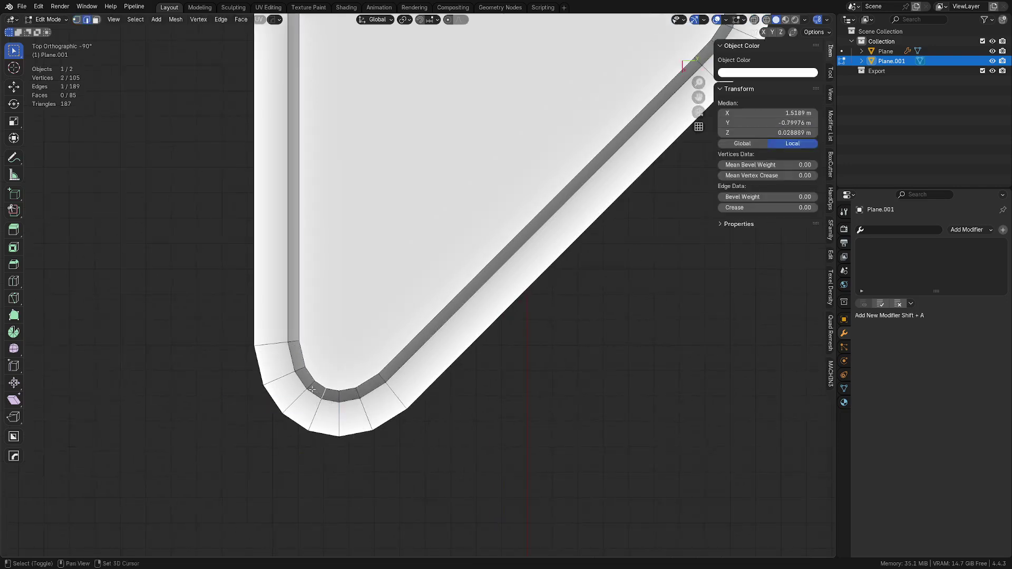
click(336, 392)
middle_drag(354, 394, 395, 377)
Inset the raised inner face by about 0.067 m.
key(Tab)
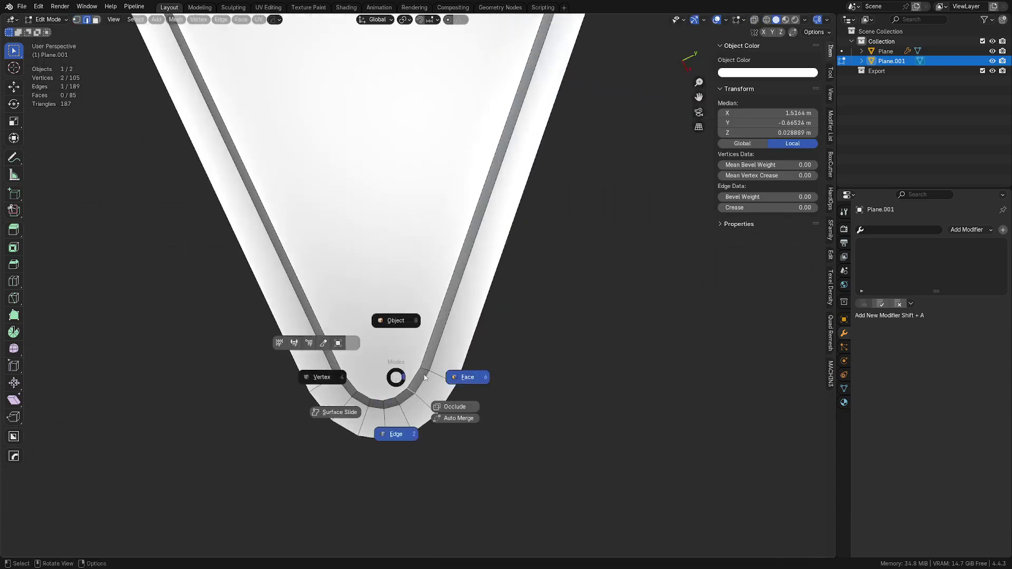
key(3)
click(413, 378)
key(i)
click(521, 410)
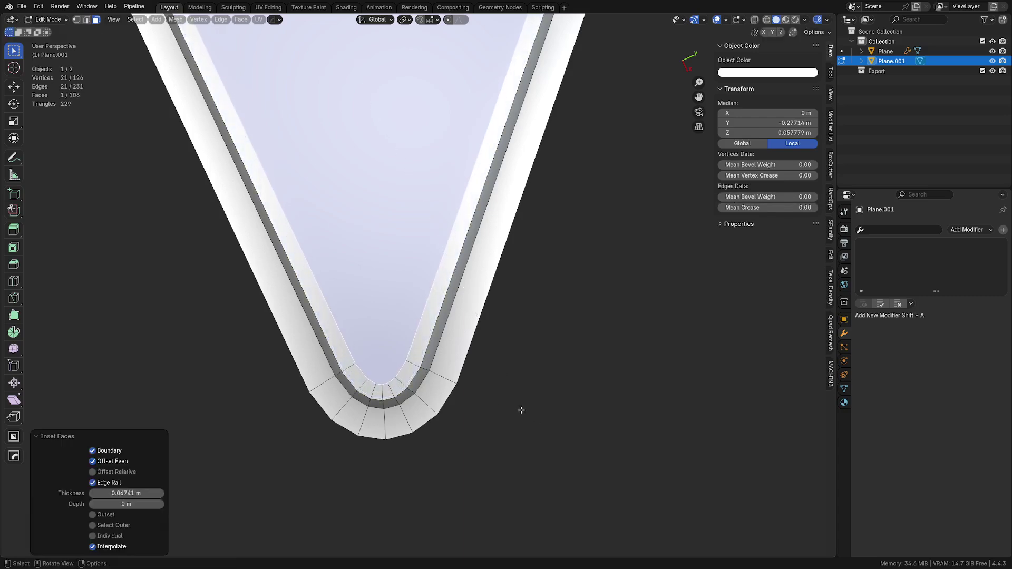
Examine the corner topology of the existing subdivided triangle and compare it with the new piece's corner.
scroll(521, 410, down, 4)
shift+middle_drag(406, 114, 467, 344)
shift+middle_drag(196, 63, 416, 360)
scroll(346, 344, up, 4)
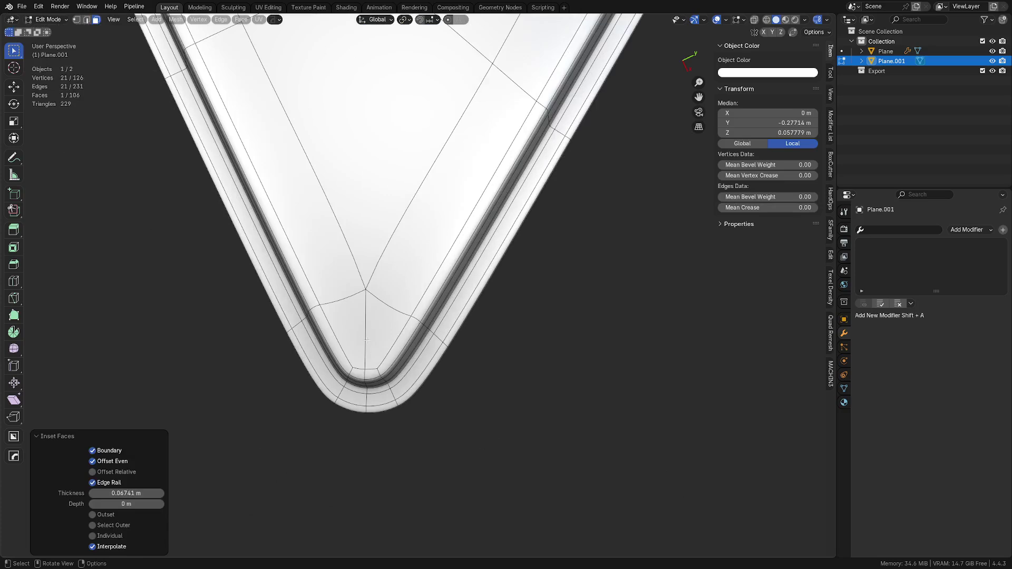
scroll(368, 342, down, 5)
shift+middle_drag(368, 342, 279, 74)
scroll(395, 337, up, 5)
shift+middle_drag(396, 453, 390, 345)
scroll(408, 353, up, 3)
scroll(408, 353, up, 2)
Merge the three innermost vertices at the corner of the inset face into one vertex at their center.
key(1)
click(390, 340)
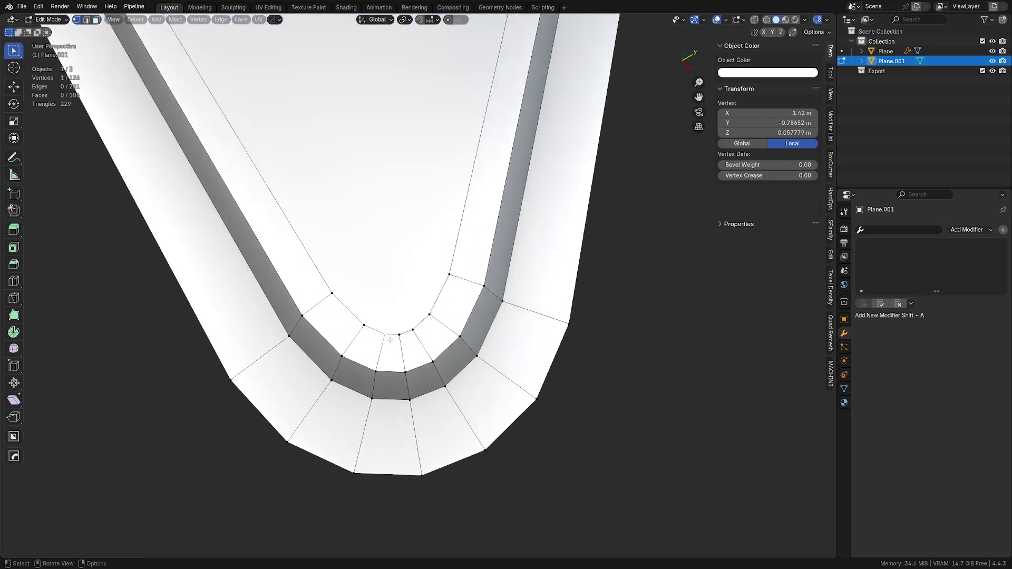
shift+click(401, 339)
shift+click(416, 339)
key(shift+1)
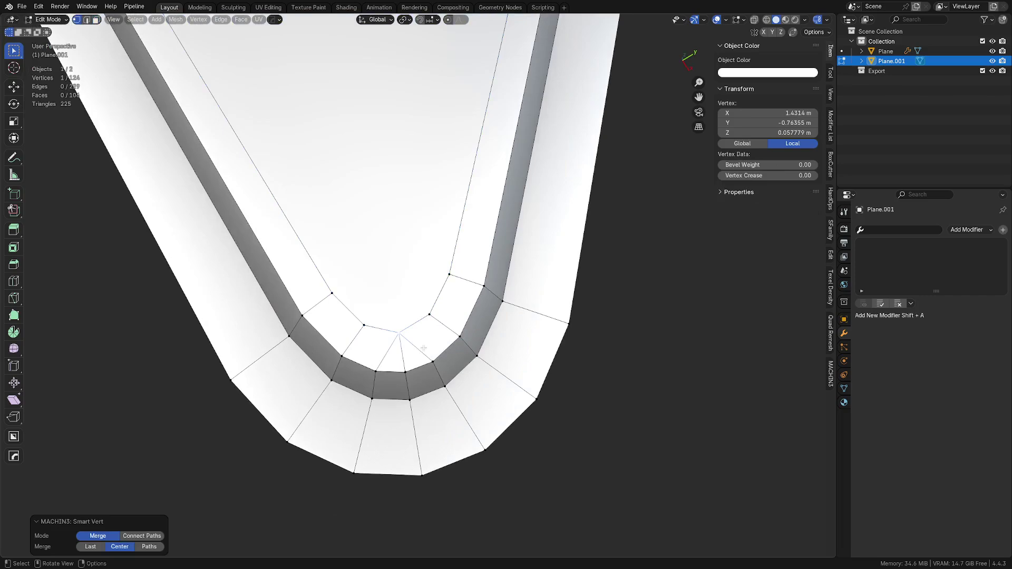
Connect the two end vertices of the inset corner curve with an edge across the inner face.
click(337, 296)
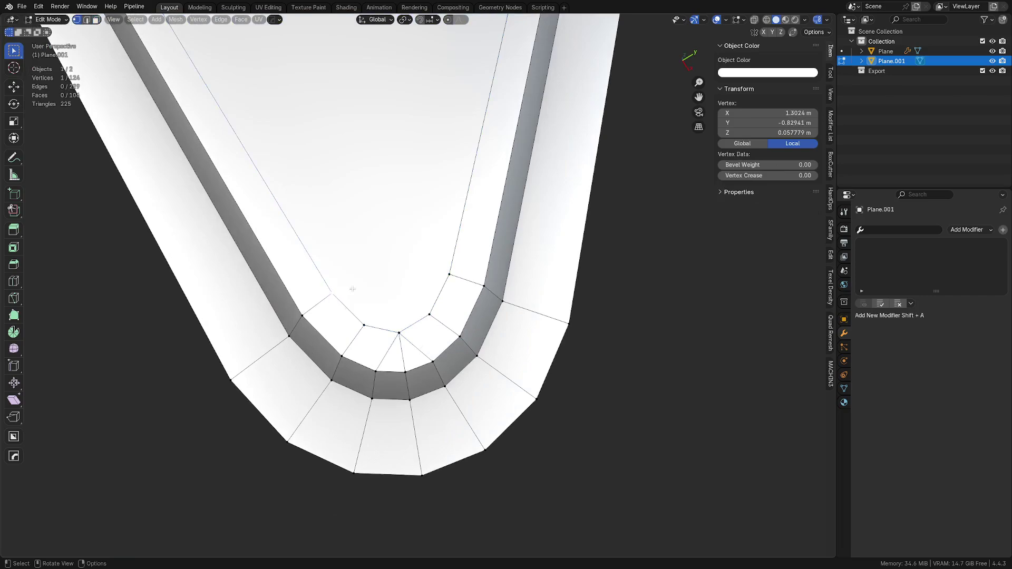
shift+click(437, 276)
key(j)
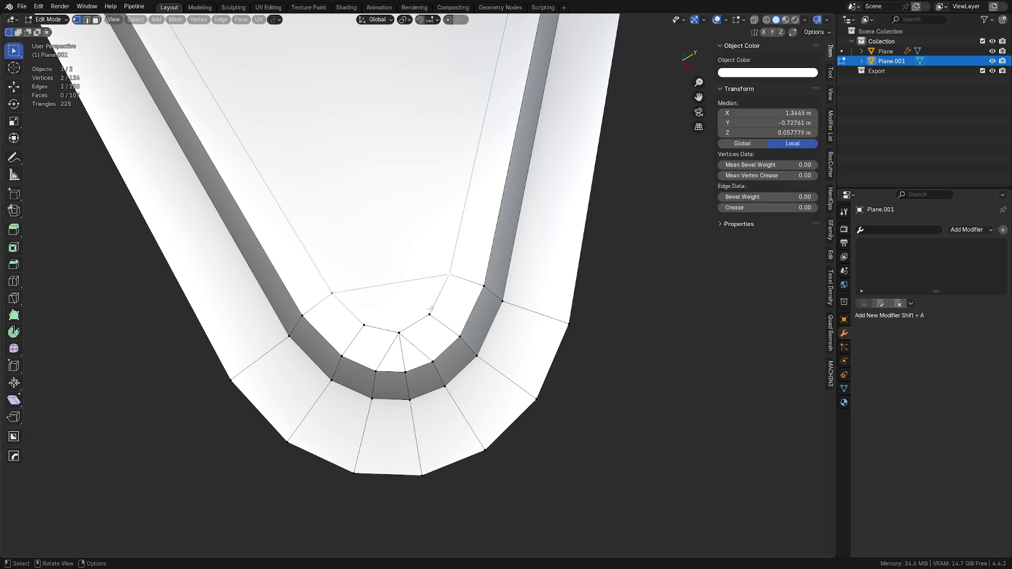
Knife a cut from the merged vertex to the new cross edge and dissolve one edge between that vertex and the rim.
click(399, 332)
key(k)
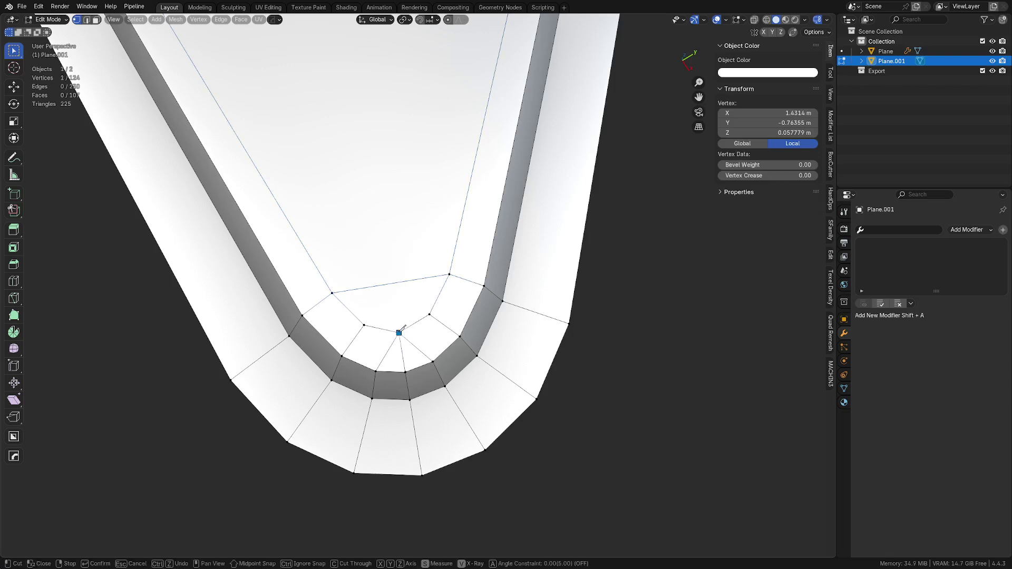
click(391, 283)
key(Return)
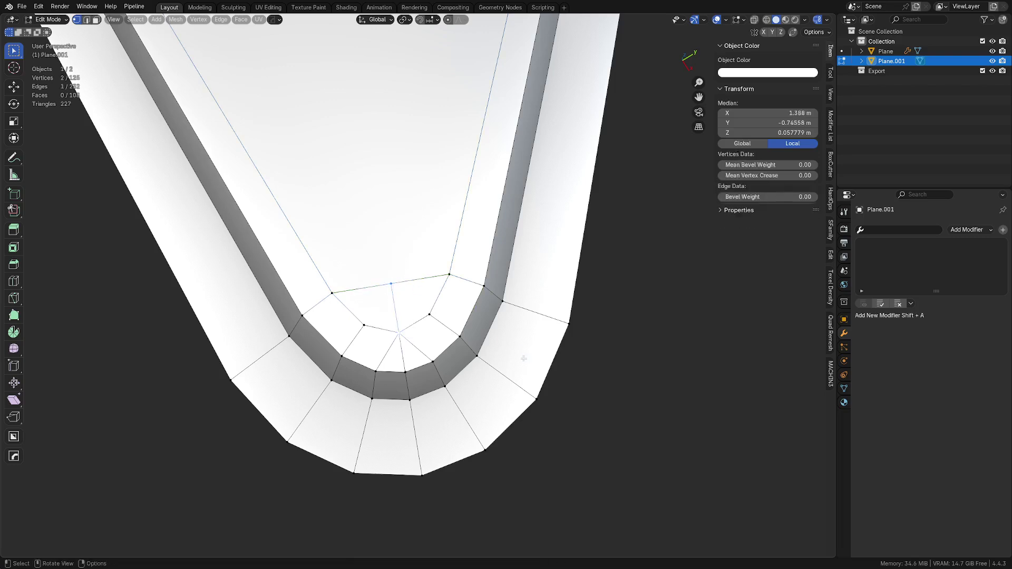
key(2)
key(ctrl+x)
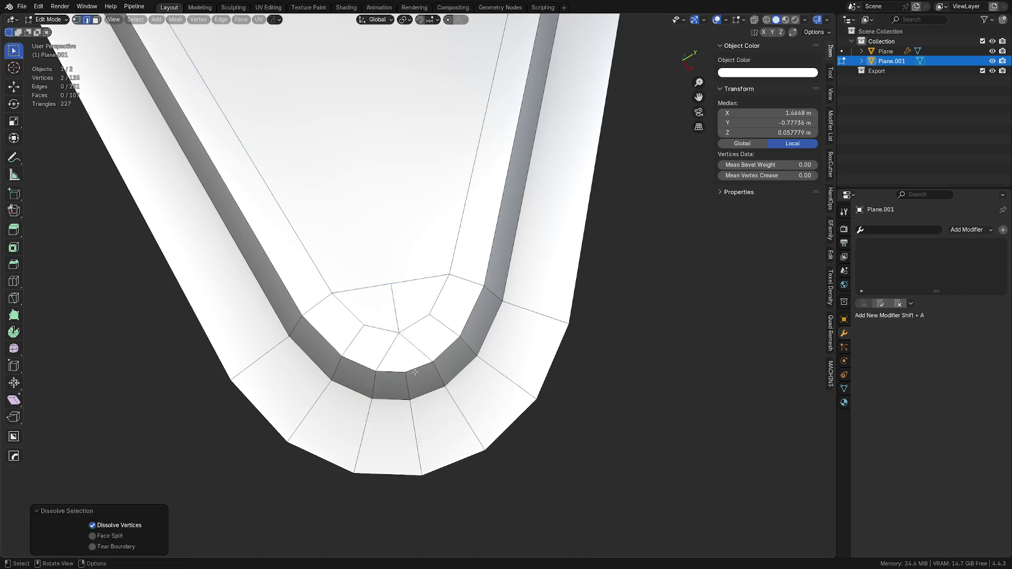
Inspect the reworked corner by checking its small inner faces one at a time.
middle_drag(401, 365, 445, 328)
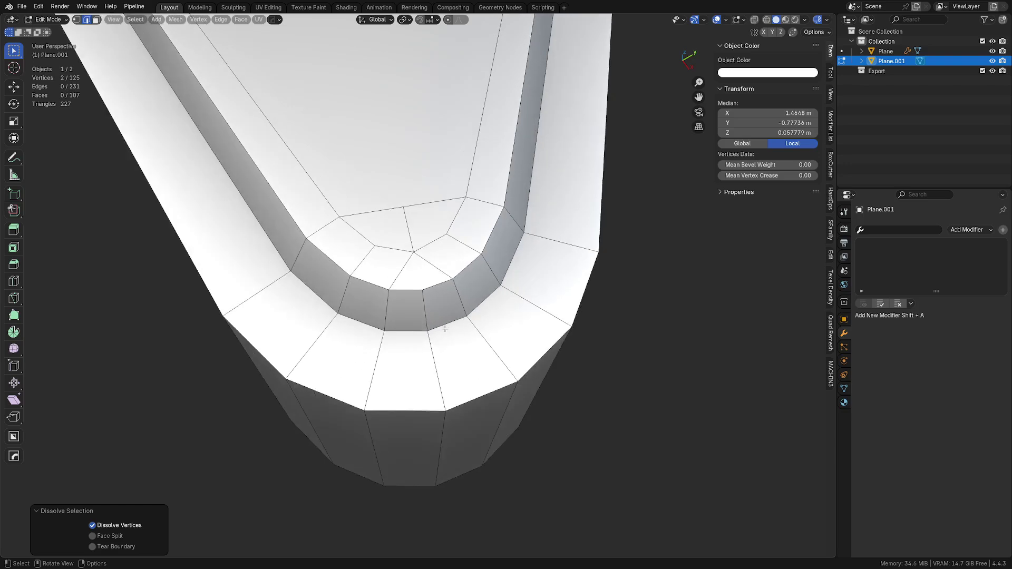
scroll(445, 328, up, 1)
key(Tab)
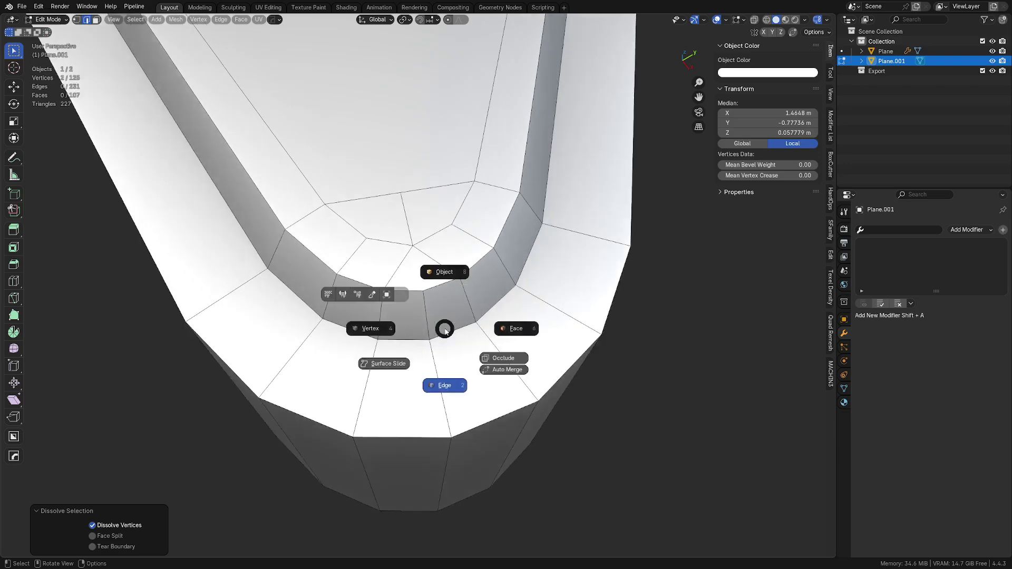
click(512, 328)
click(391, 223)
click(426, 217)
click(399, 225)
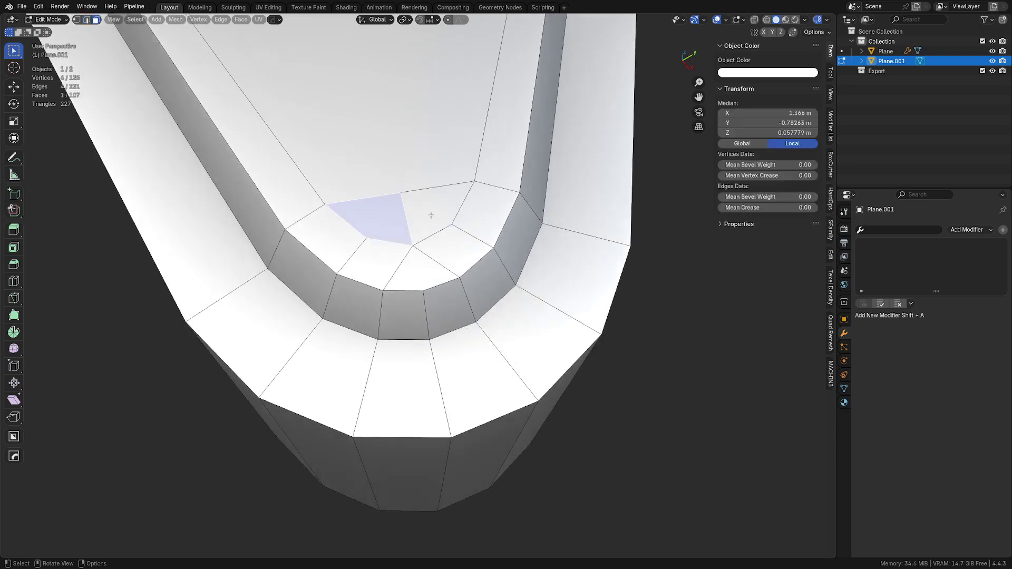
click(430, 213)
click(392, 222)
click(413, 269)
key(Tab)
click(406, 323)
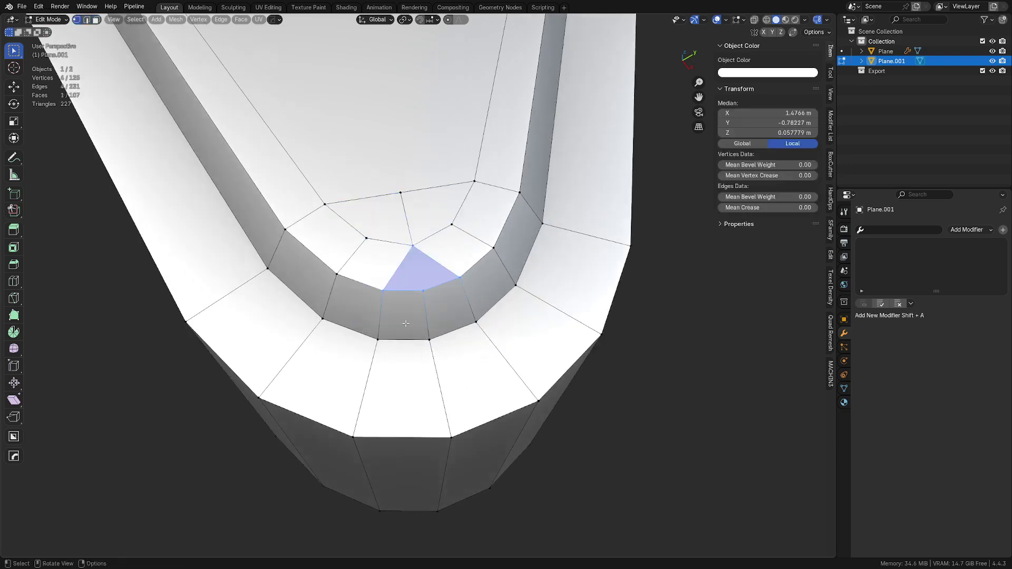
Symmetrize the whole mesh along X from the positive to the negative side.
scroll(410, 322, down, 7)
middle_drag(413, 323, 550, 351)
scroll(440, 325, down, 5)
key(a)
key(alt+x)
scroll(433, 350, up, 3)
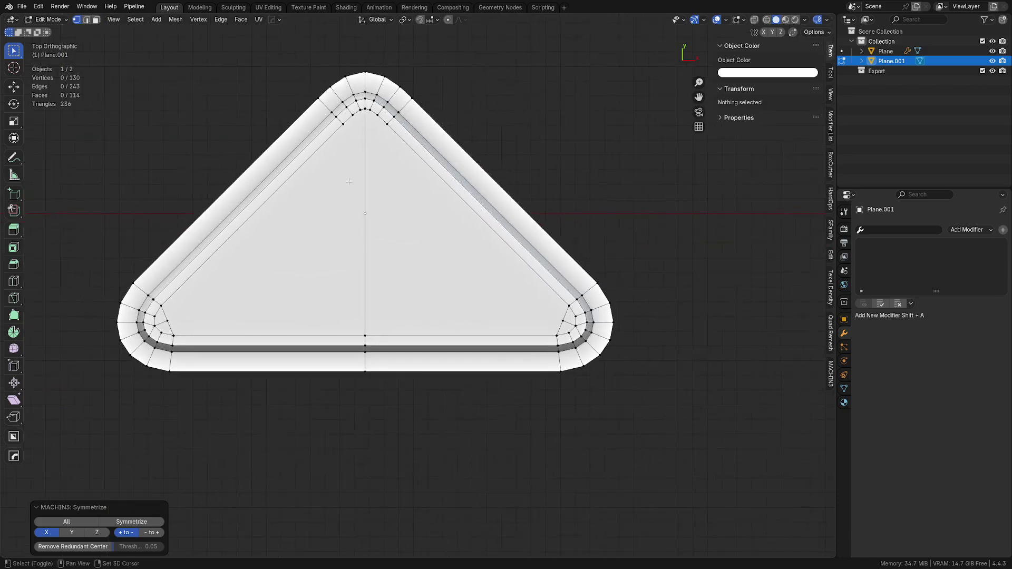
Merge the three innermost vertices at the apex of the inset face into one vertex at their center.
scroll(391, 170, up, 5)
click(389, 177)
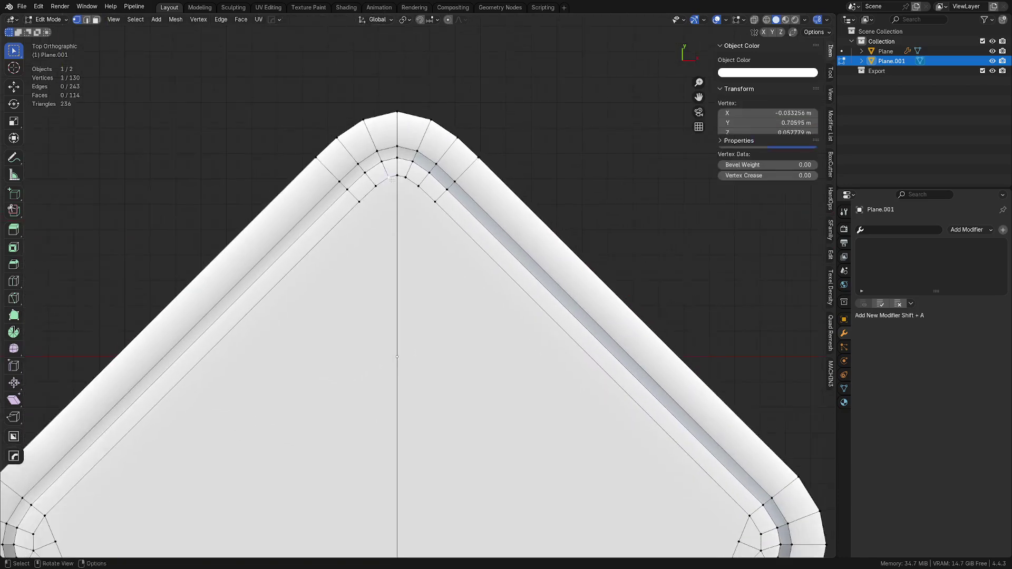
shift+click(397, 175)
shift+click(406, 178)
key(shift+1)
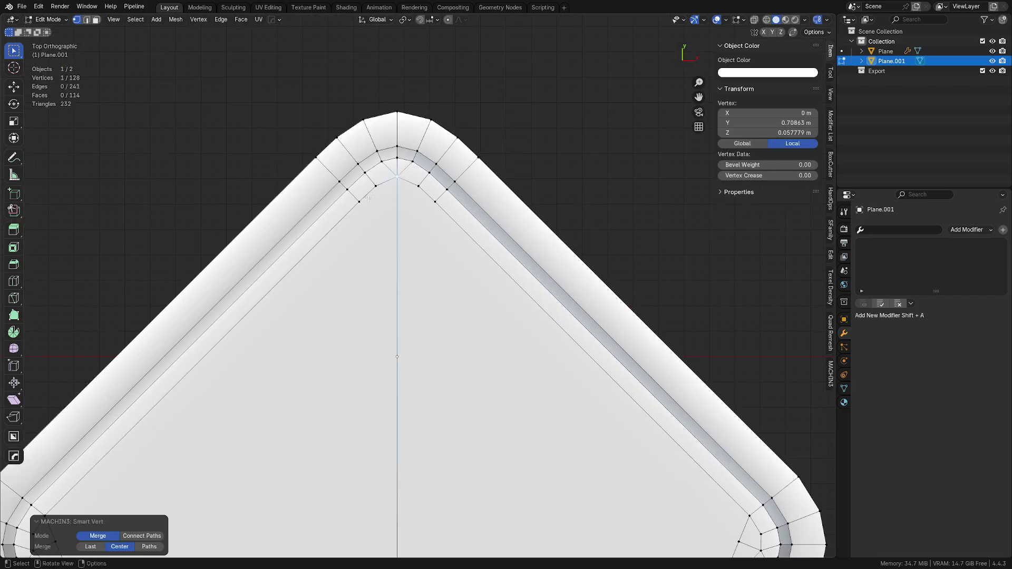
Connect the apex curve's two end vertices with a cross edge and dissolve the center edge between the merged vertex and the rim.
key(2)
key(Tab)
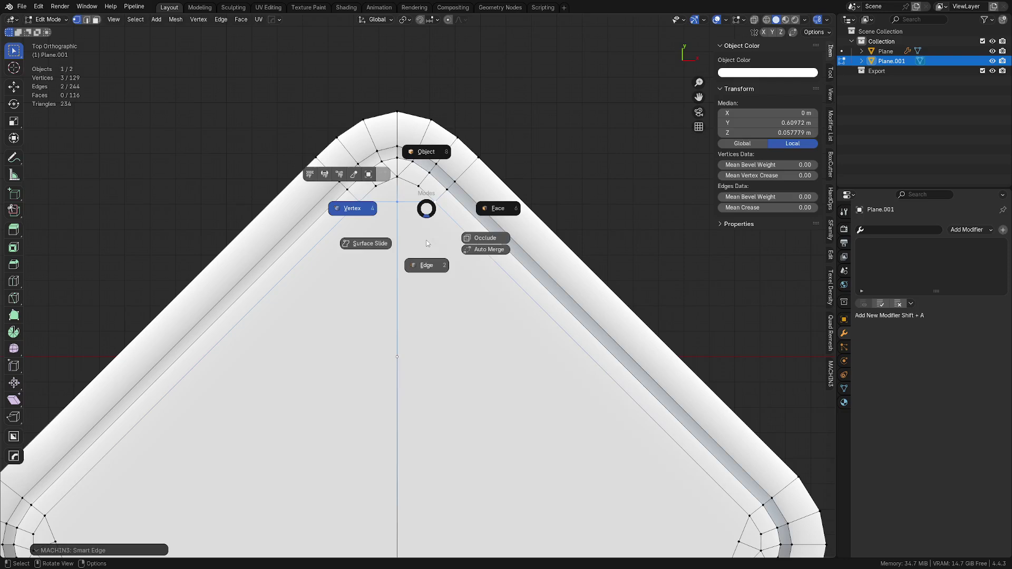
click(428, 243)
key(ctrl+x)
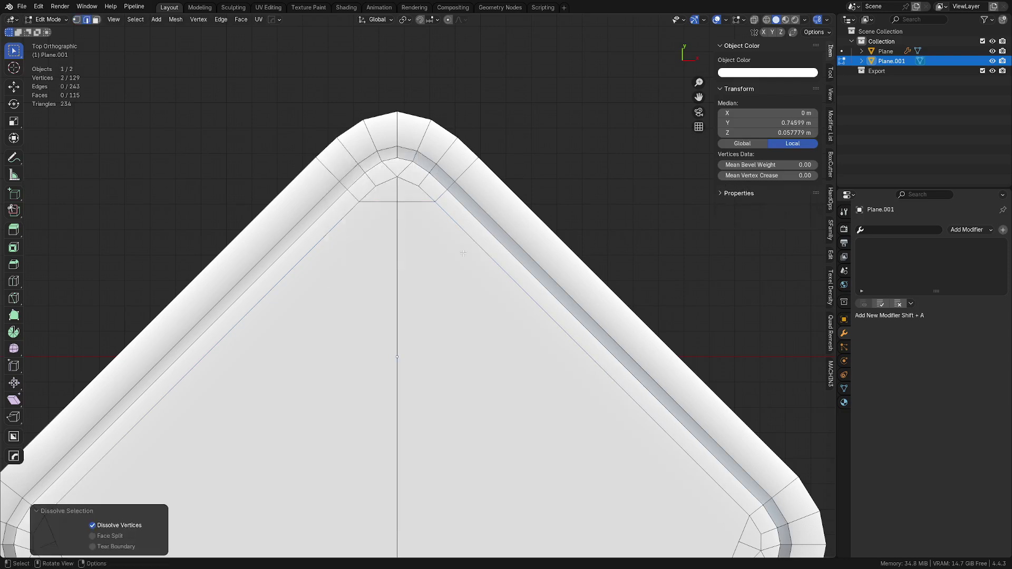
Dissolve the vertical center edges running from the apex cross edge down through the bottom side's rim.
scroll(464, 254, down, 2)
shift+middle_drag(543, 423, 520, 266)
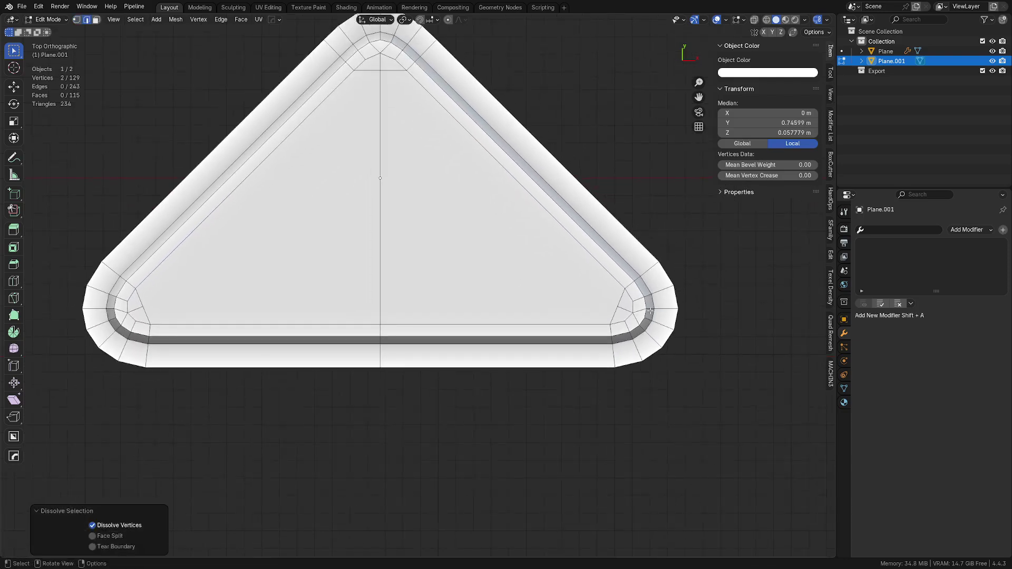
shift+middle_drag(471, 310, 452, 338)
key(Tab)
click(390, 328)
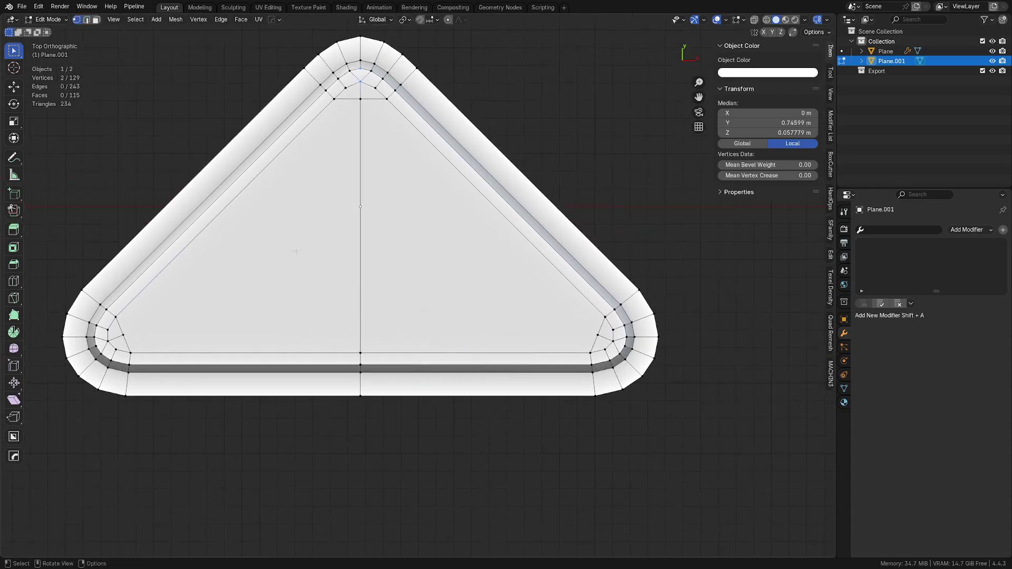
key(a)
key(a)
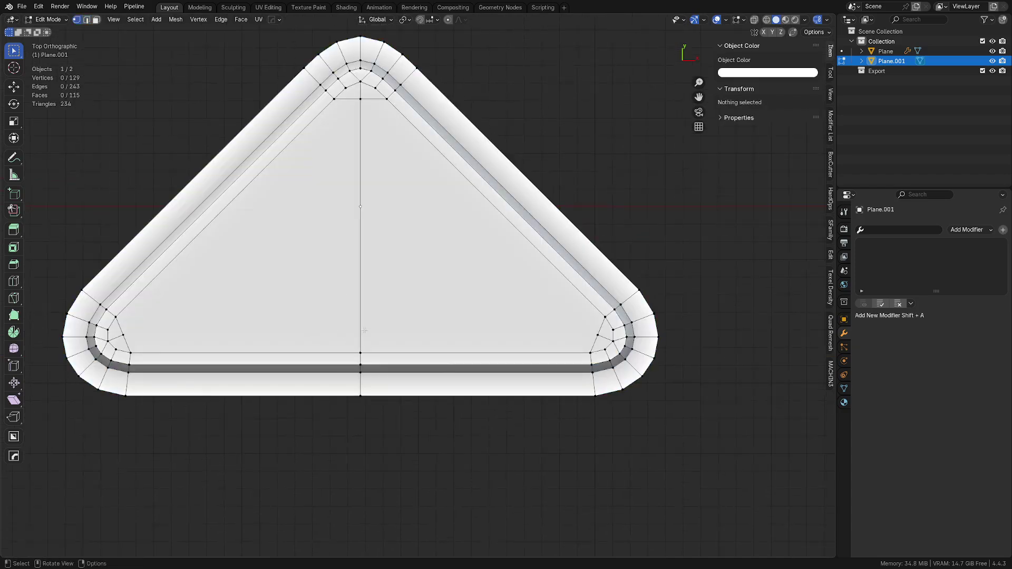
key(Tab)
click(366, 373)
key(Tab)
click(359, 373)
click(359, 378)
ctrl+click(362, 318)
key(ctrl+x)
Poke the large inner face so that its edges meet at a central vertex.
key(Tab)
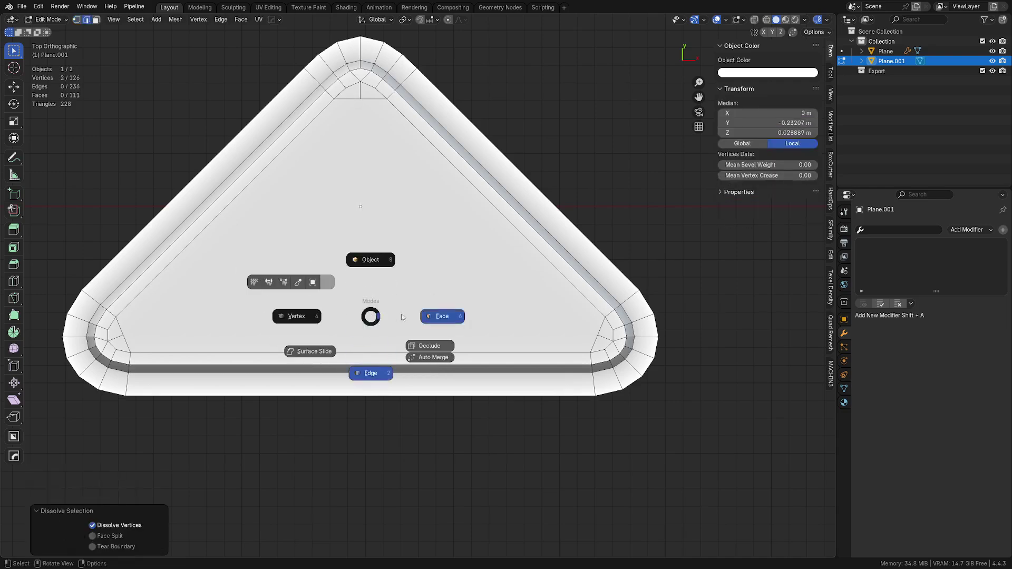
click(402, 317)
click(380, 264)
right_click(436, 287)
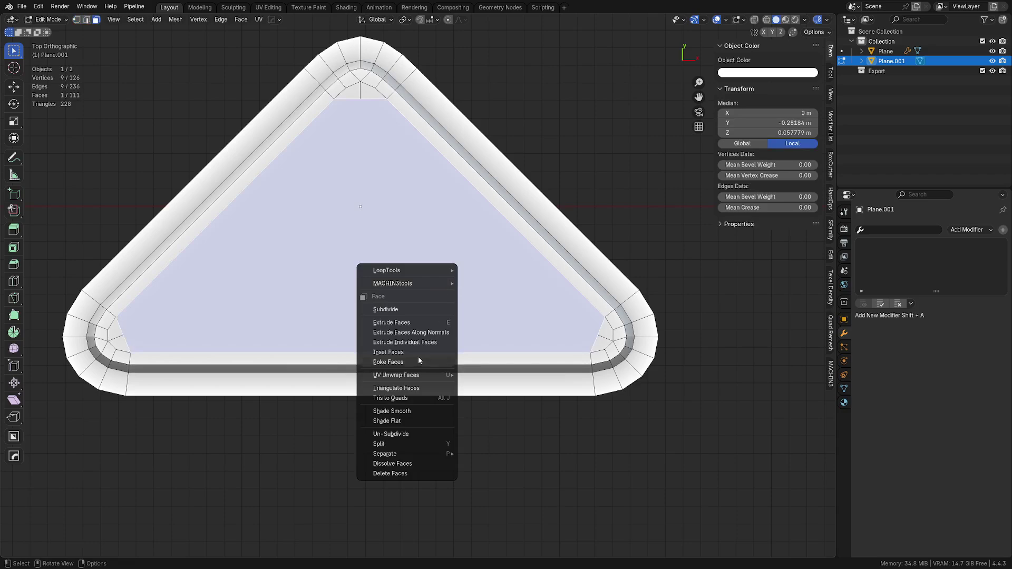
click(386, 362)
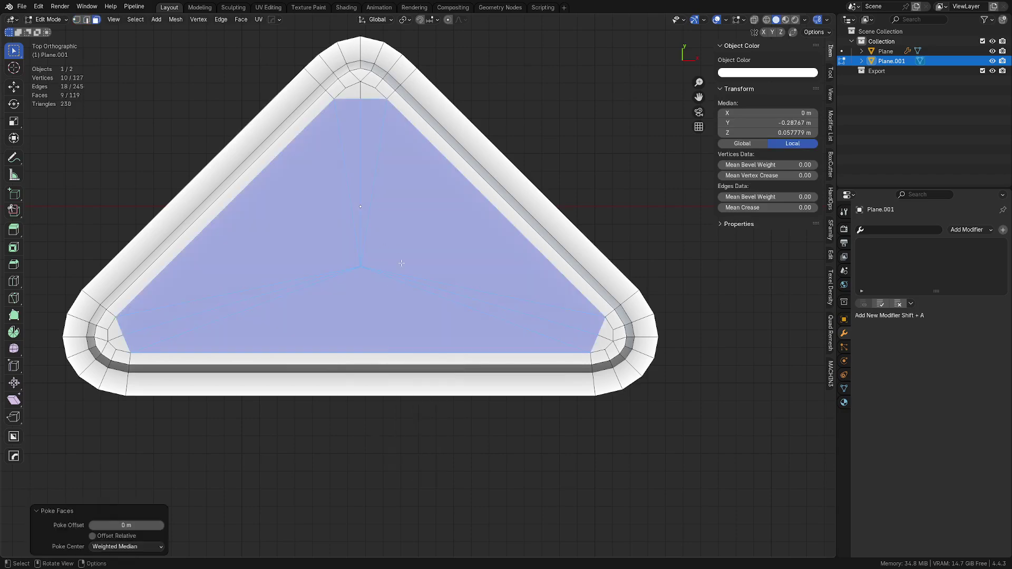
click(385, 274)
click(328, 294)
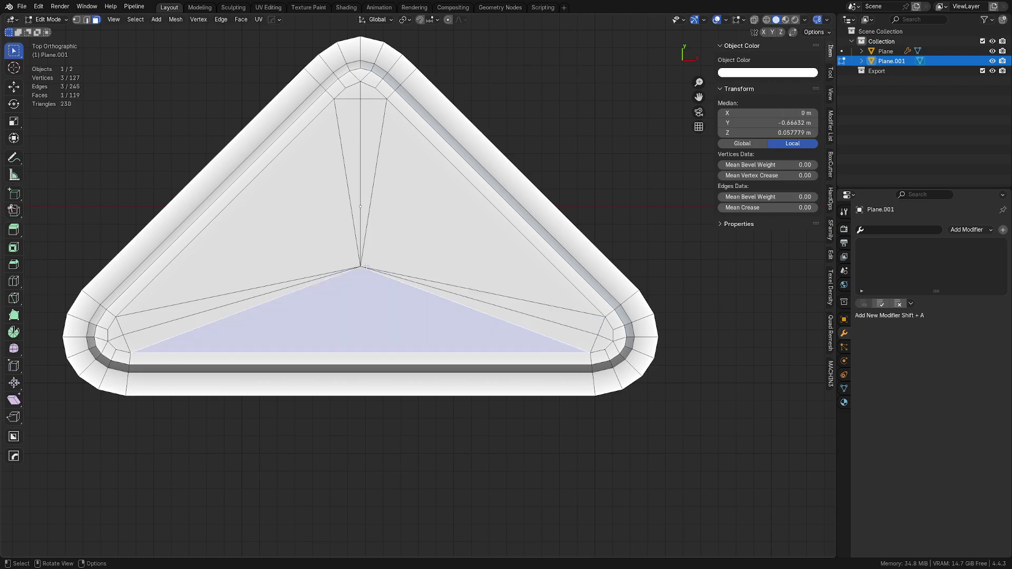
key(2)
click(301, 289)
shift+click(291, 280)
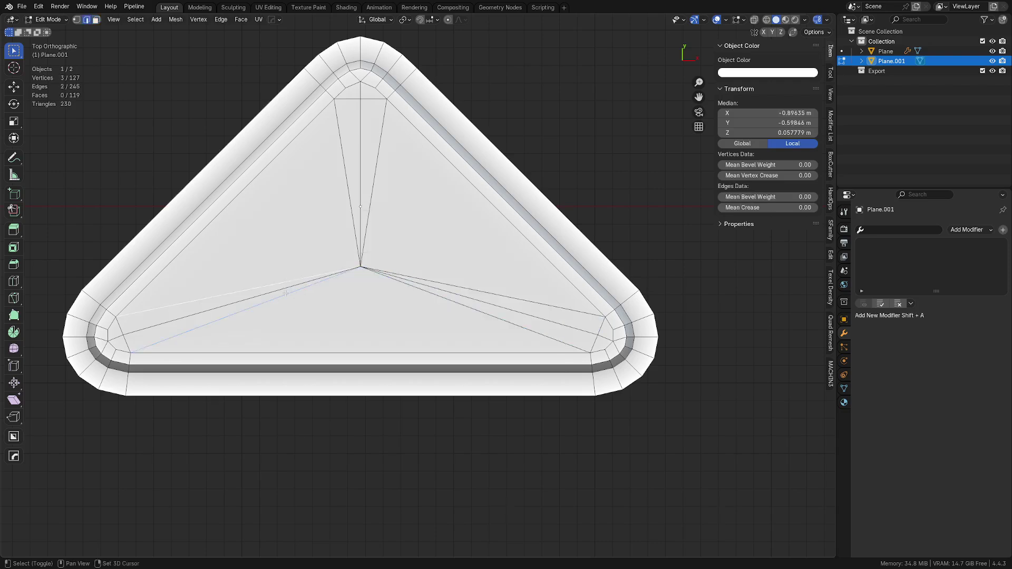
shift+click(286, 292)
key(alt+a)
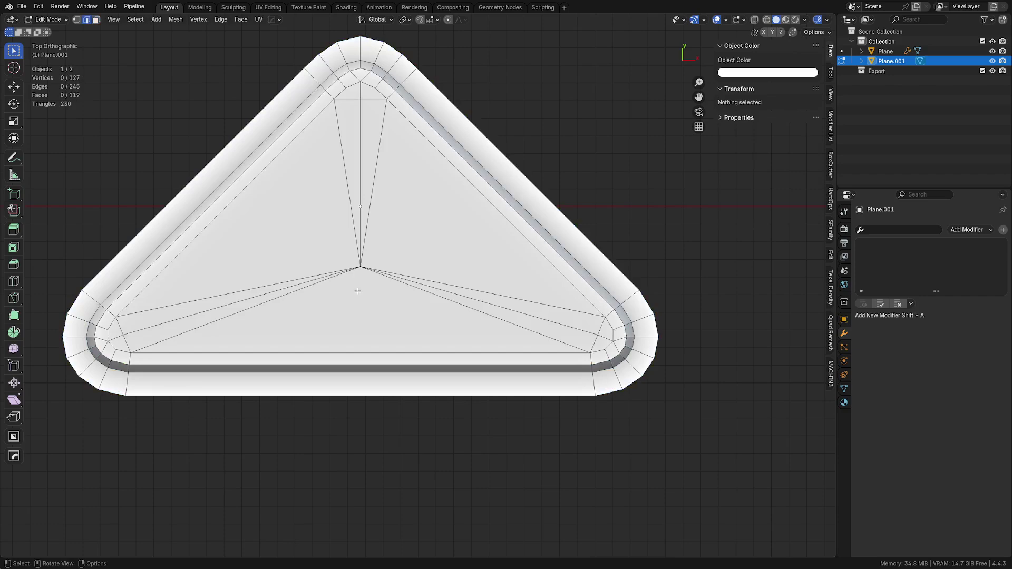
Try to knife-cut from the central vertex through the middle of the left slanted side to its outer edge.
key(k)
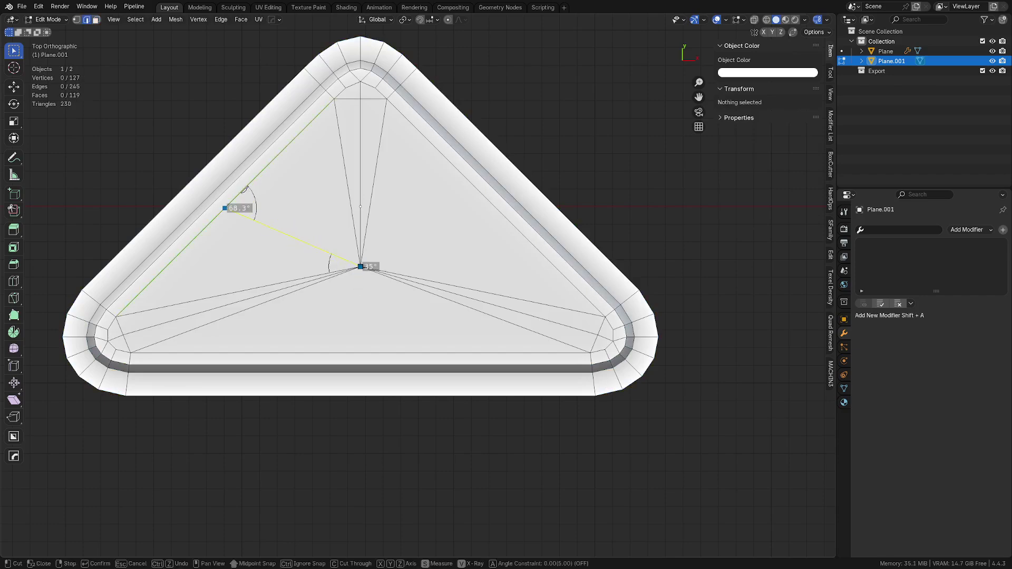
click(237, 193)
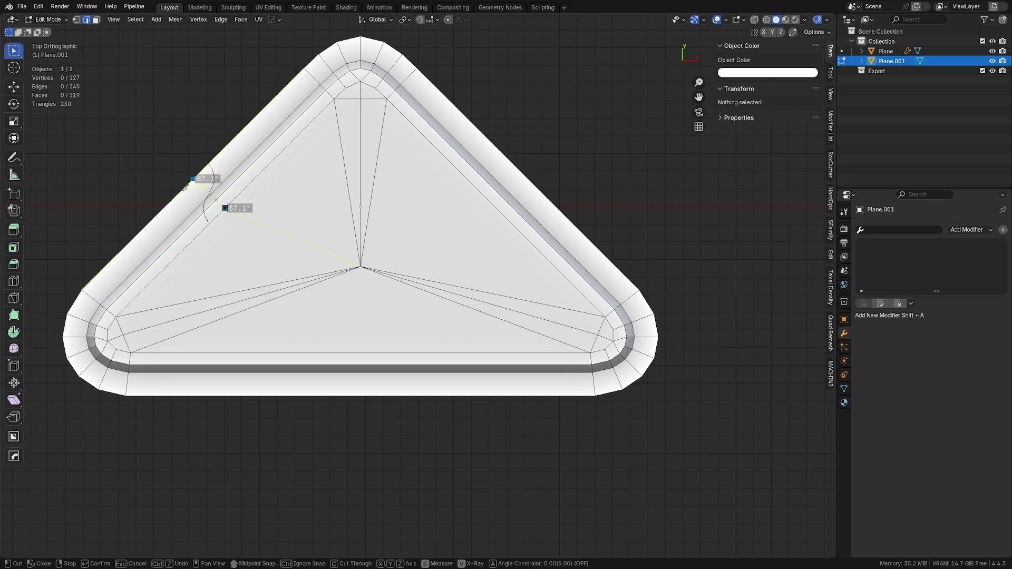
click(185, 188)
key(Return)
middle_drag(186, 187, 376, 241)
Knife-cut from the central vertex across the middle of the left slanted side's rim and down its outer wall.
key(k)
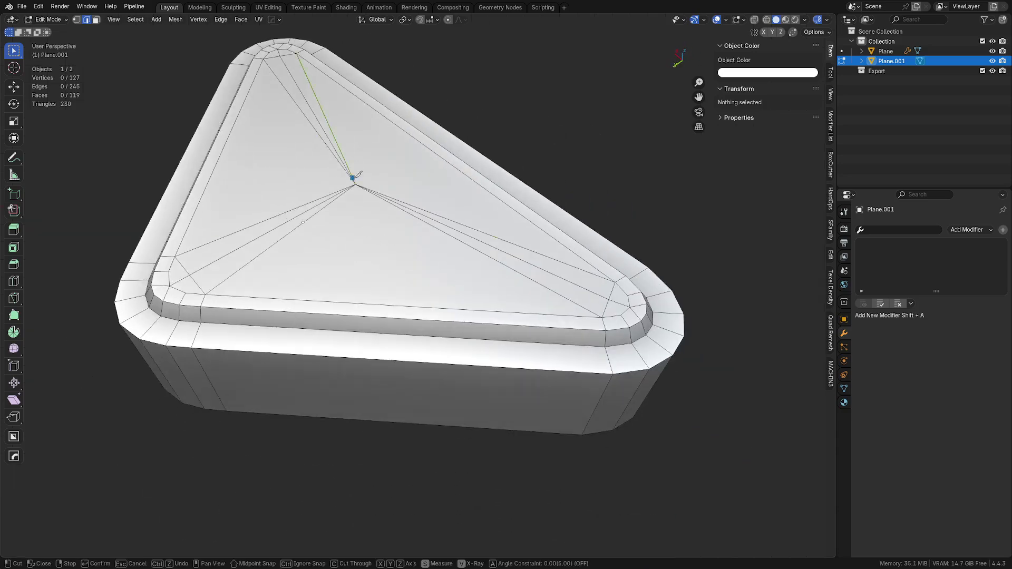
click(355, 184)
click(400, 305)
click(402, 421)
key(Return)
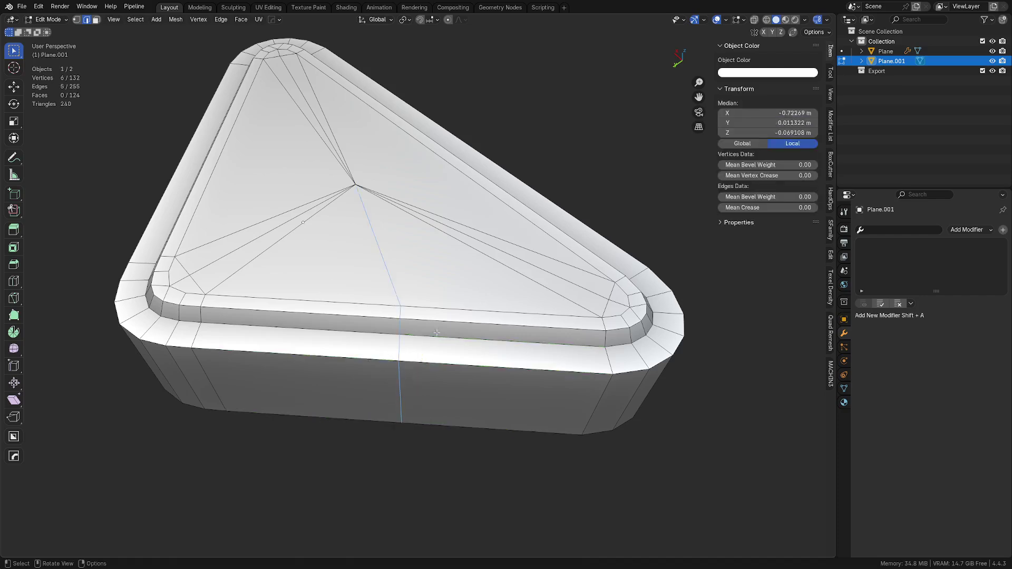
Symmetrize the whole mesh along X from the negative to the positive side.
middle_drag(436, 332, 514, 332)
shift+middle_drag(442, 304, 388, 295)
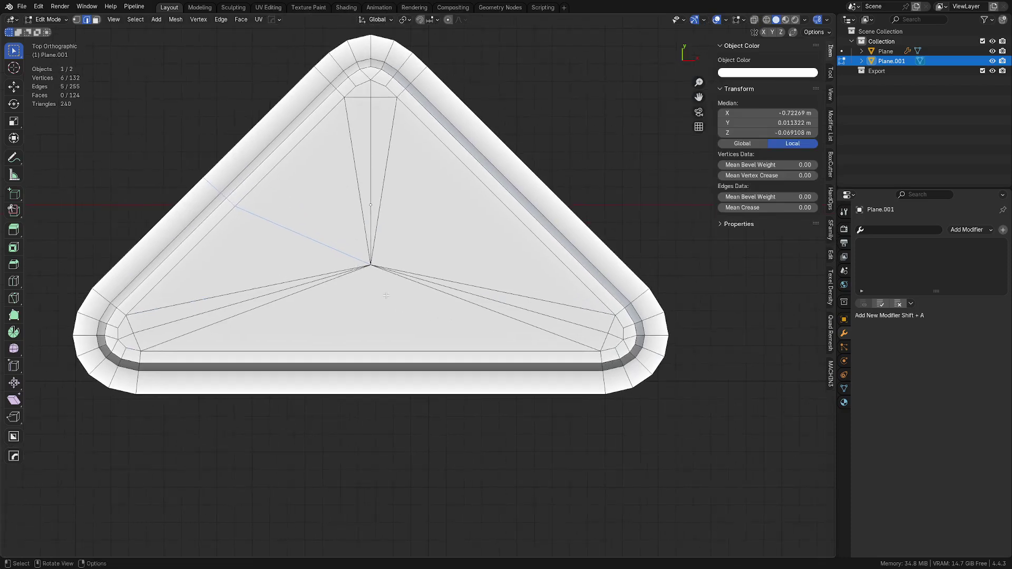
key(a)
key(alt+x)
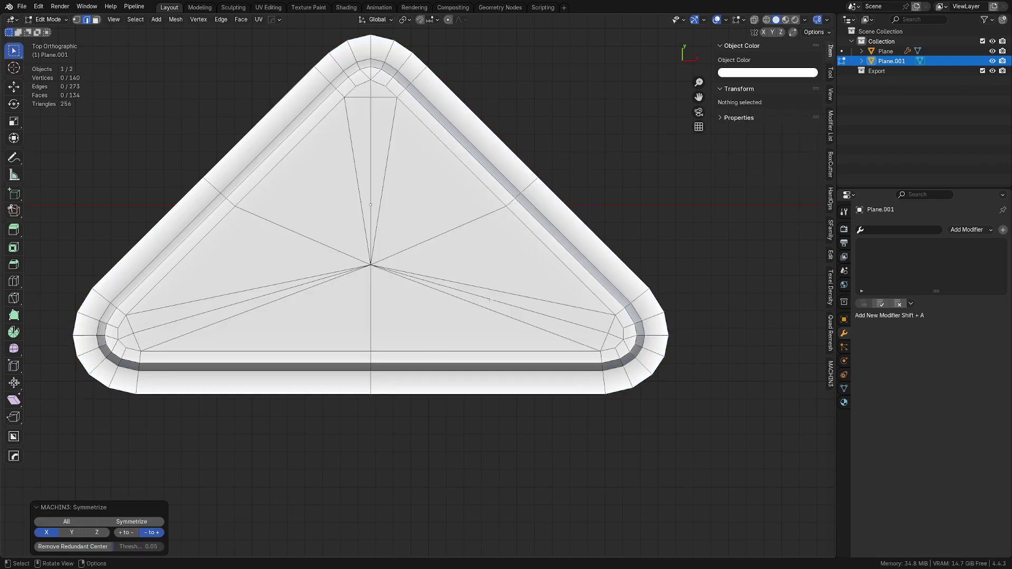
Dissolve the two outer spoke edges at each of the three corners, keeping the middle spoke to the central vertex.
click(311, 287)
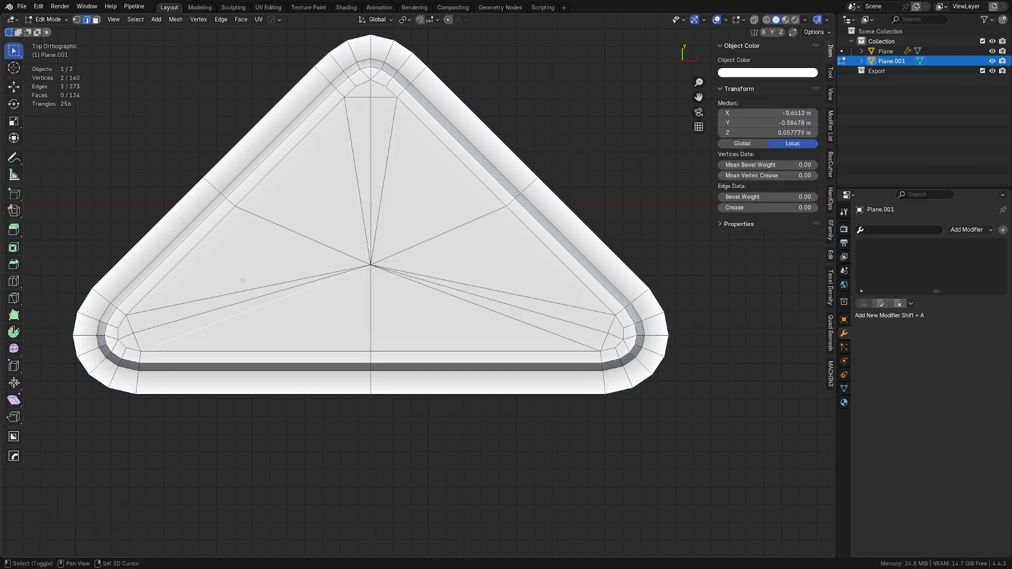
shift+click(302, 279)
shift+click(433, 289)
shift+click(458, 282)
key(ctrl+x)
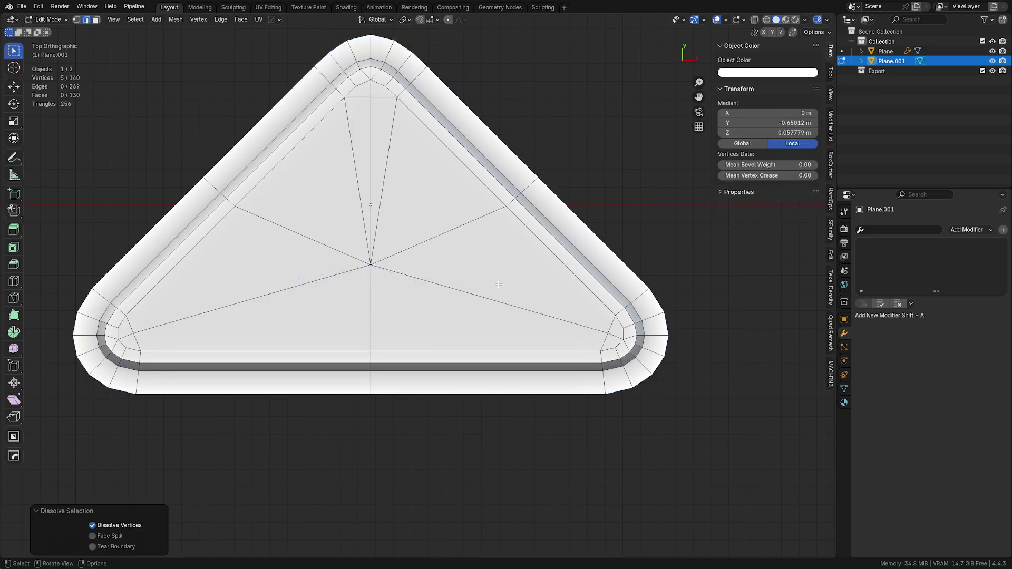
shift+middle_drag(511, 323, 526, 365)
click(371, 213)
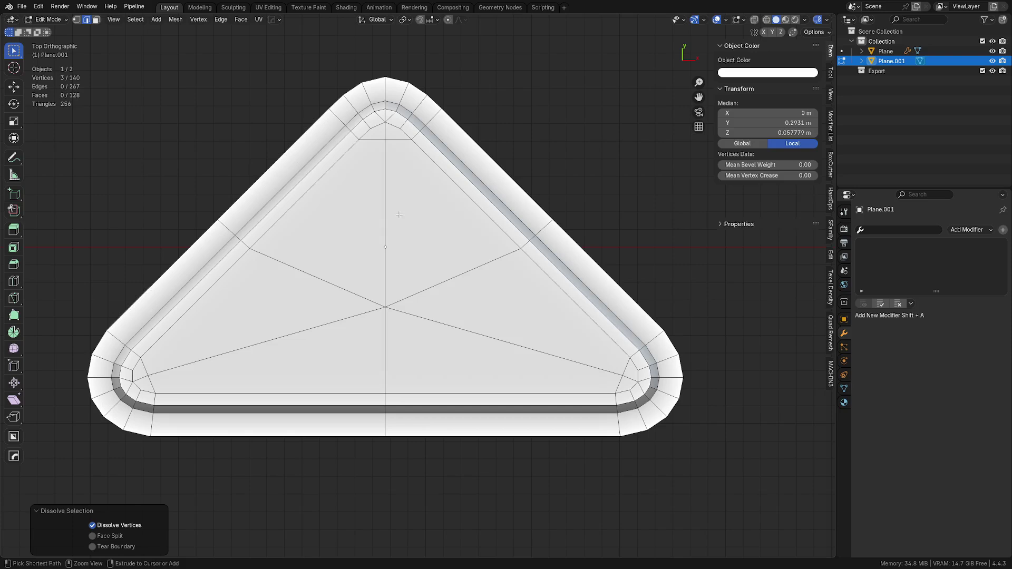
shift+middle_drag(437, 345, 422, 303)
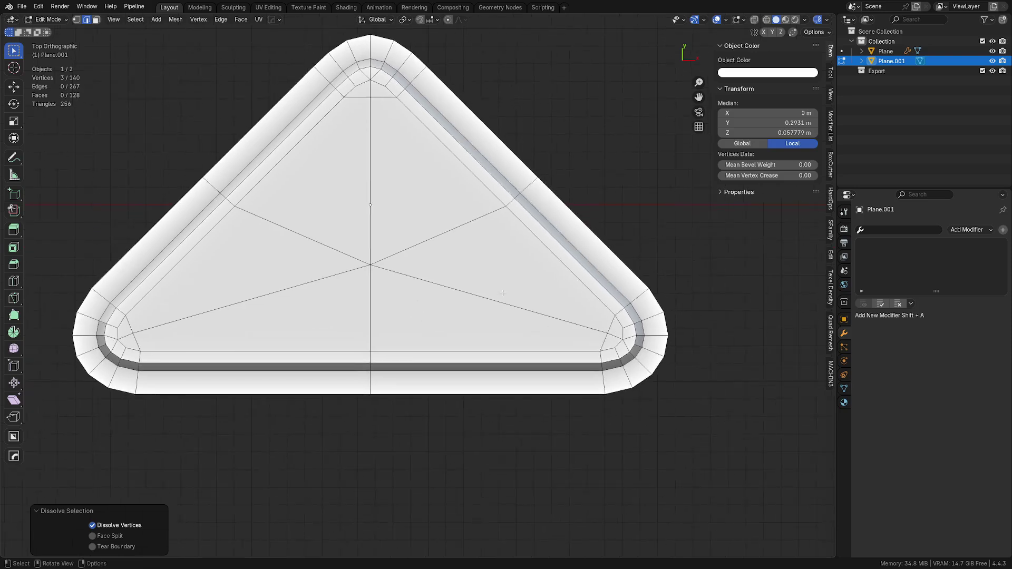
Try dissolving the center edges running from the central vertex through the bottom side, and undo it.
click(498, 302)
shift+middle_drag(253, 210, 246, 283)
click(359, 300)
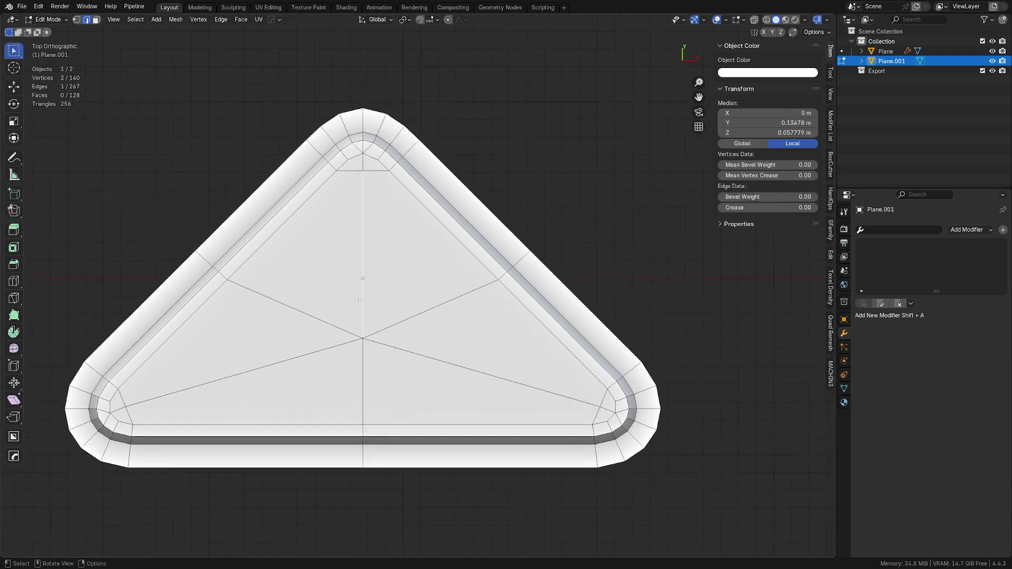
shift+middle_drag(374, 270, 380, 291)
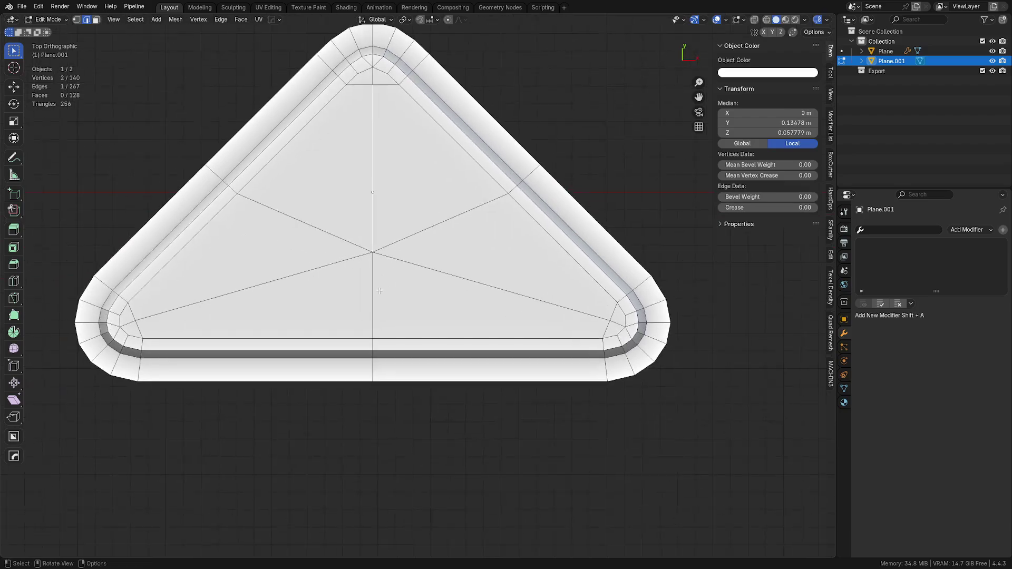
middle_drag(367, 437, 398, 345)
key(ctrl+x)
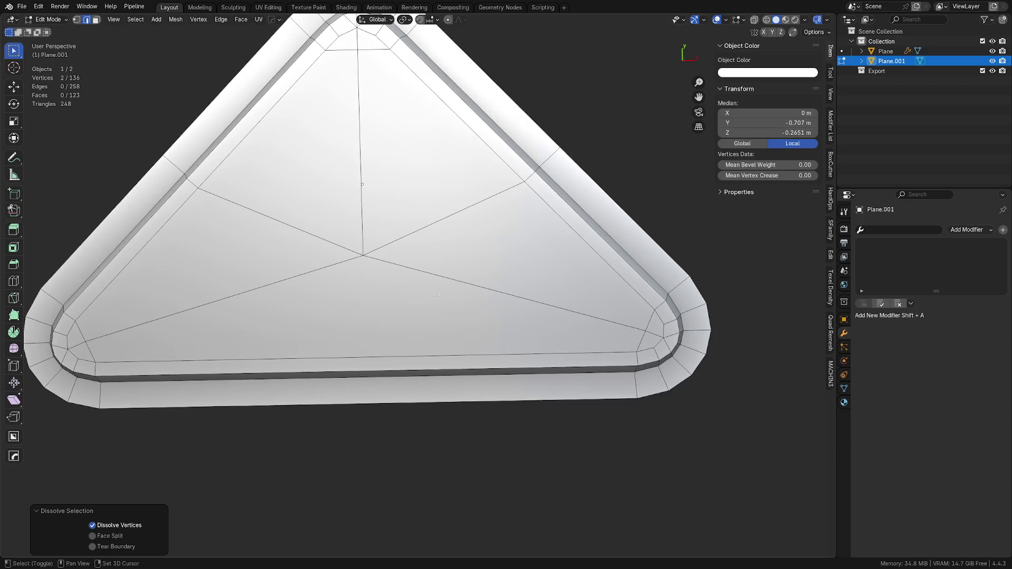
shift+middle_drag(437, 295, 449, 298)
key(Tab)
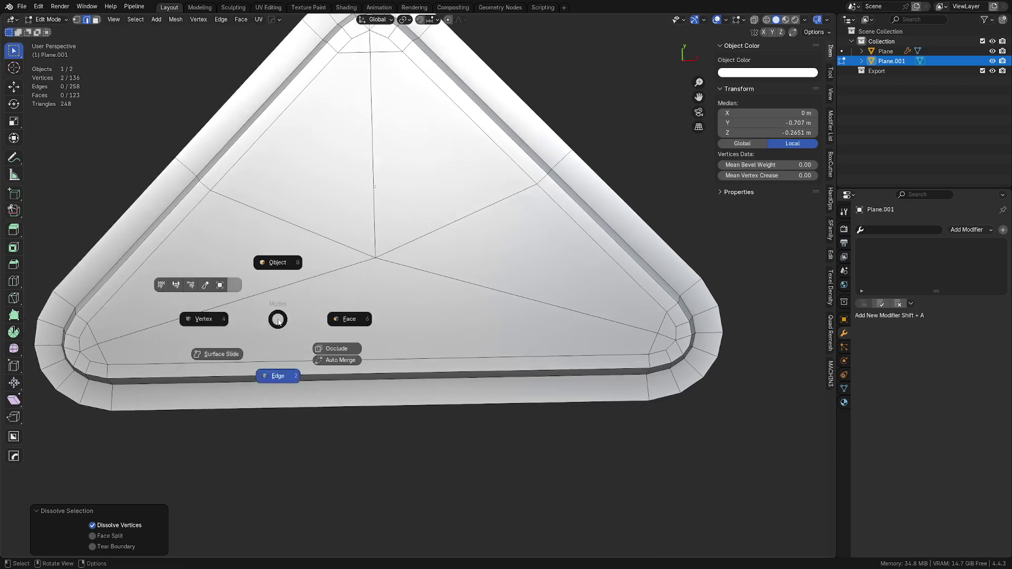
key(j)
Examine the quad layout of the inner surface by selecting a spoke edge and individual faces.
click(281, 320)
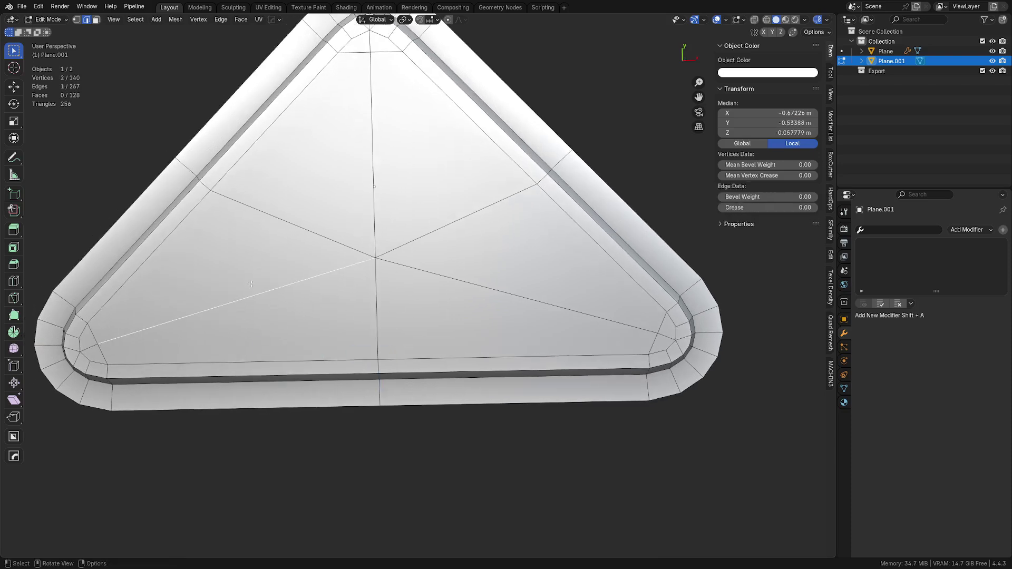
key(Tab)
click(263, 263)
click(303, 311)
click(314, 211)
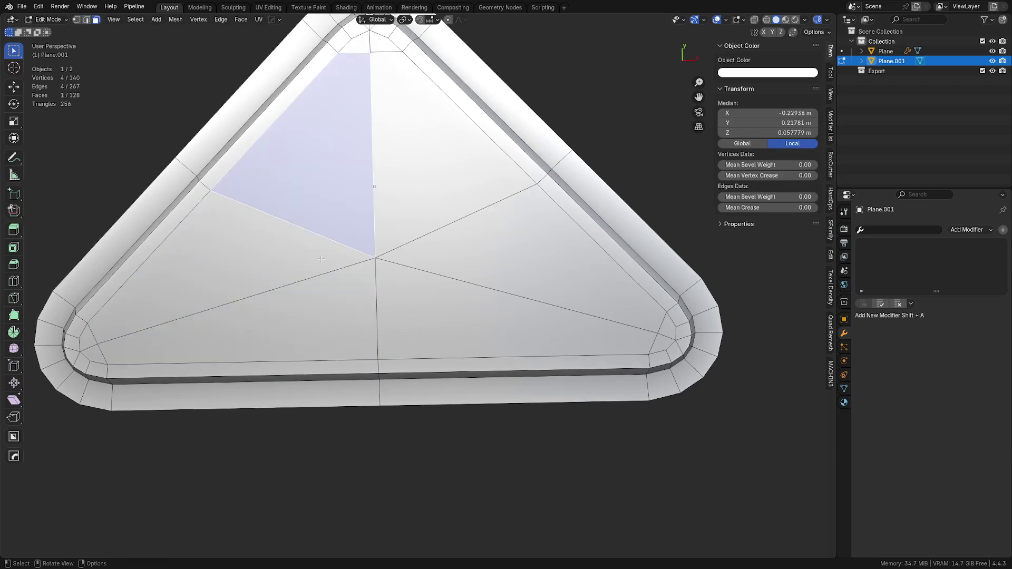
Add one centered loop cut across each of the three corner sections, left, right and apex.
key(ctrl+r)
click(271, 288)
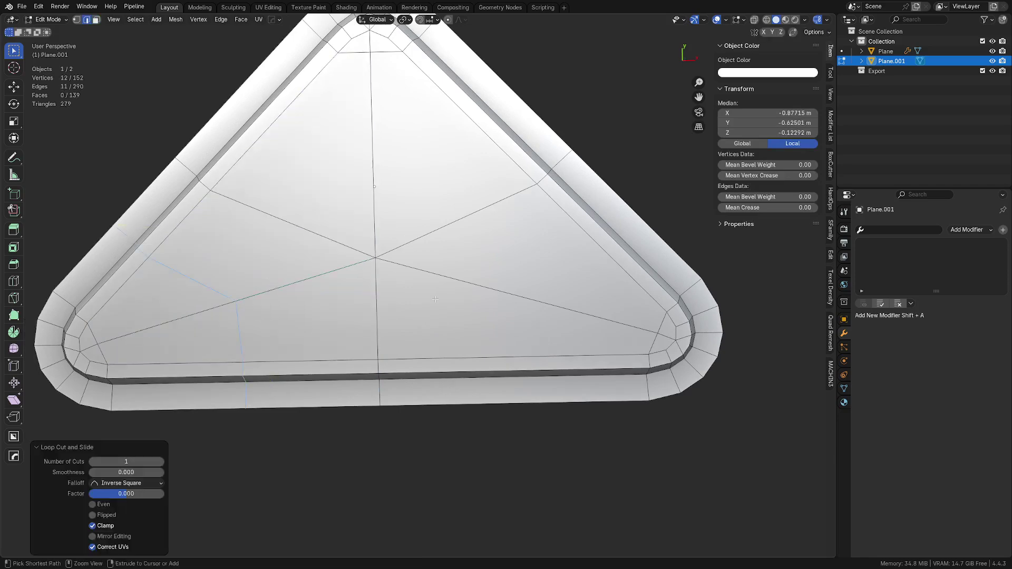
right_click(468, 276)
key(ctrl+r)
click(363, 216)
right_click(364, 216)
Add four more centered loop cuts across the bottom side, halving each of its wide segments.
scroll(347, 313, down, 5)
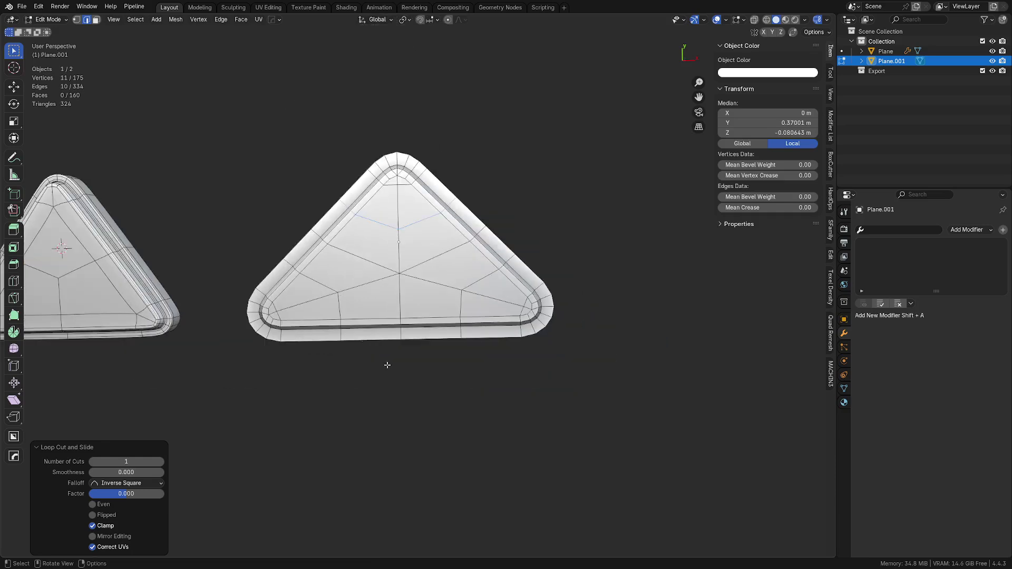
middle_drag(387, 363, 385, 262)
key(ctrl+r)
click(384, 262)
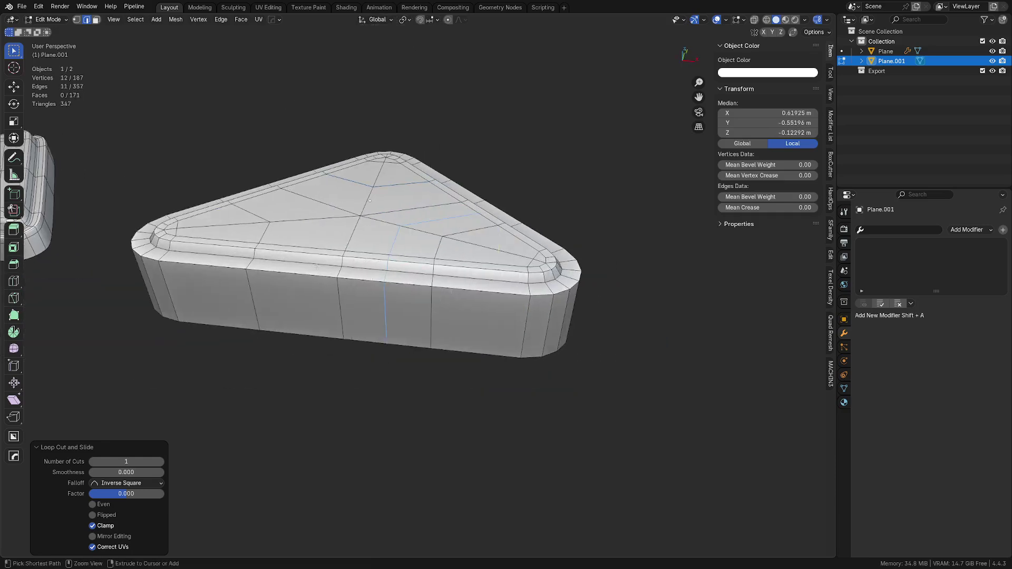
right_click(488, 291)
key(ctrl+r)
click(486, 290)
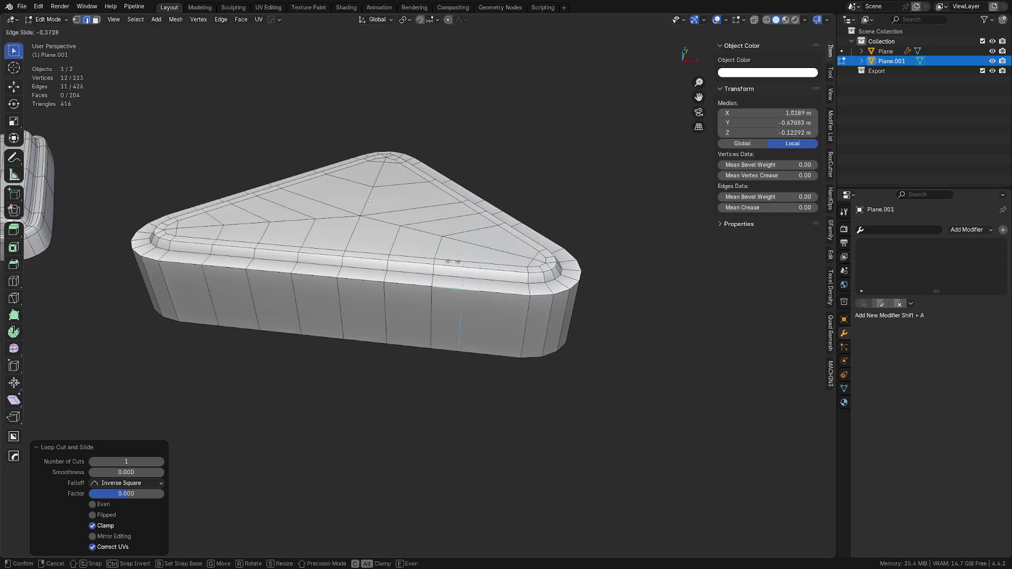
right_click(455, 265)
Add two more centered loop cuts across the apex section, halving both of its segments.
key(ctrl+r)
click(369, 205)
right_click(368, 203)
key(ctrl+r)
click(372, 182)
right_click(372, 278)
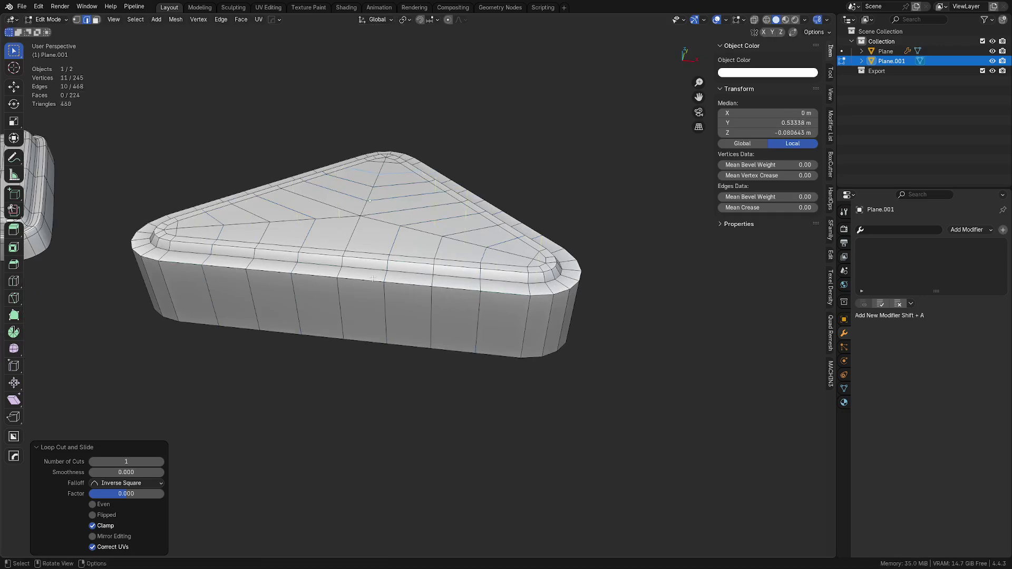
Return to Object Mode and add a level 2 Subdivision modifier to the triangular piece.
middle_drag(410, 220, 209, 120)
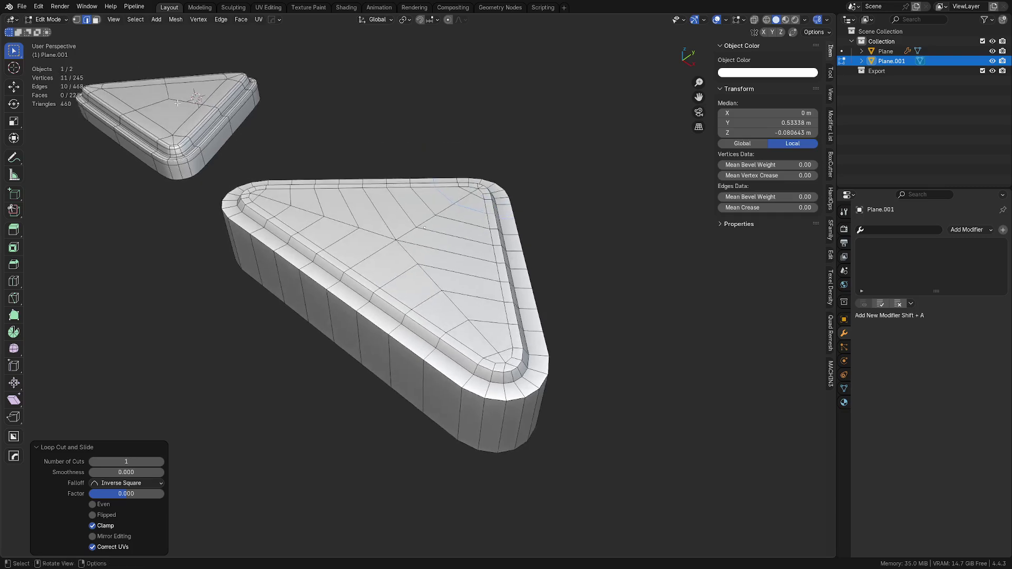
key(Tab)
click(405, 287)
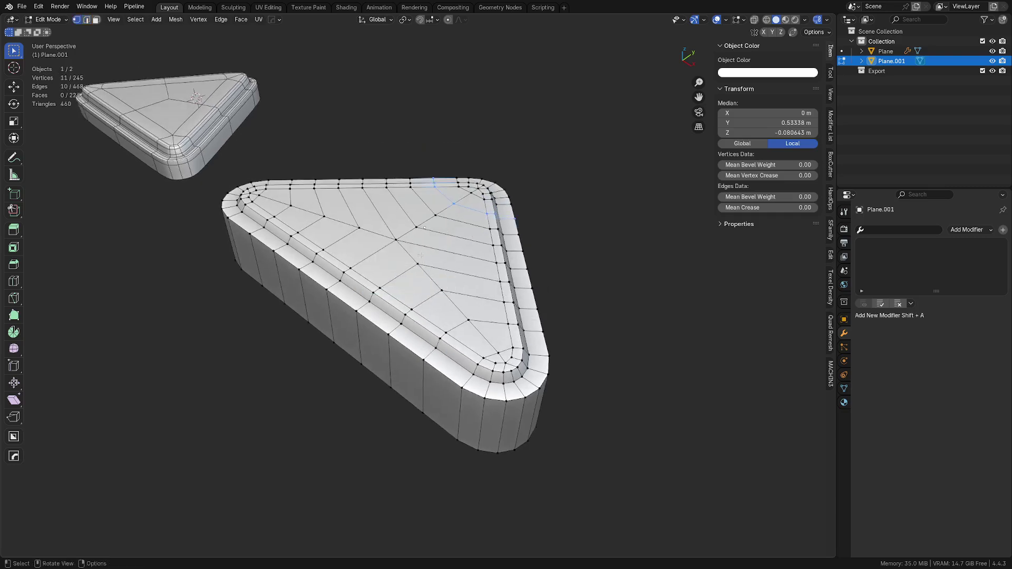
click(416, 261)
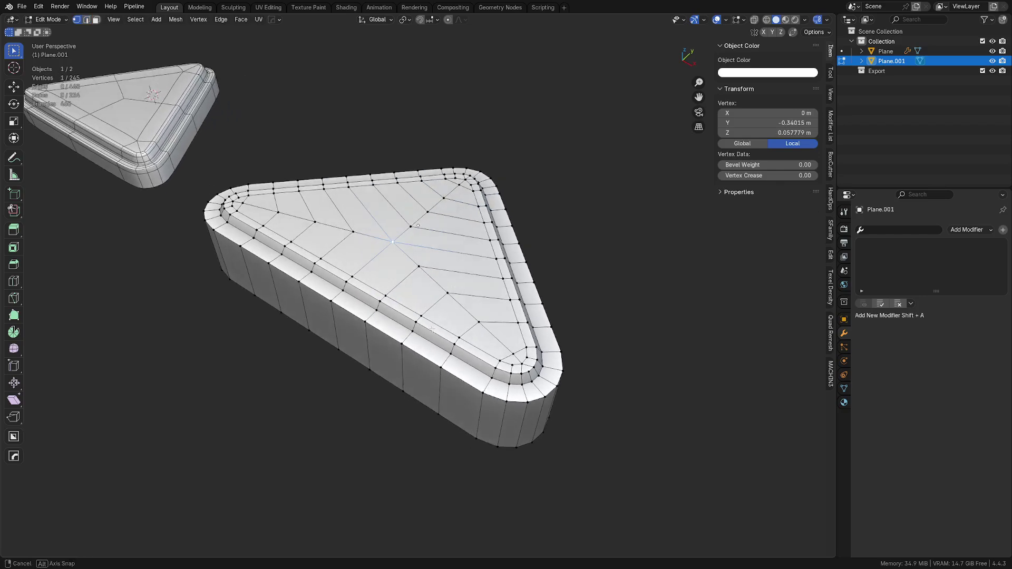
key(Tab)
click(429, 304)
key(ctrl+2)
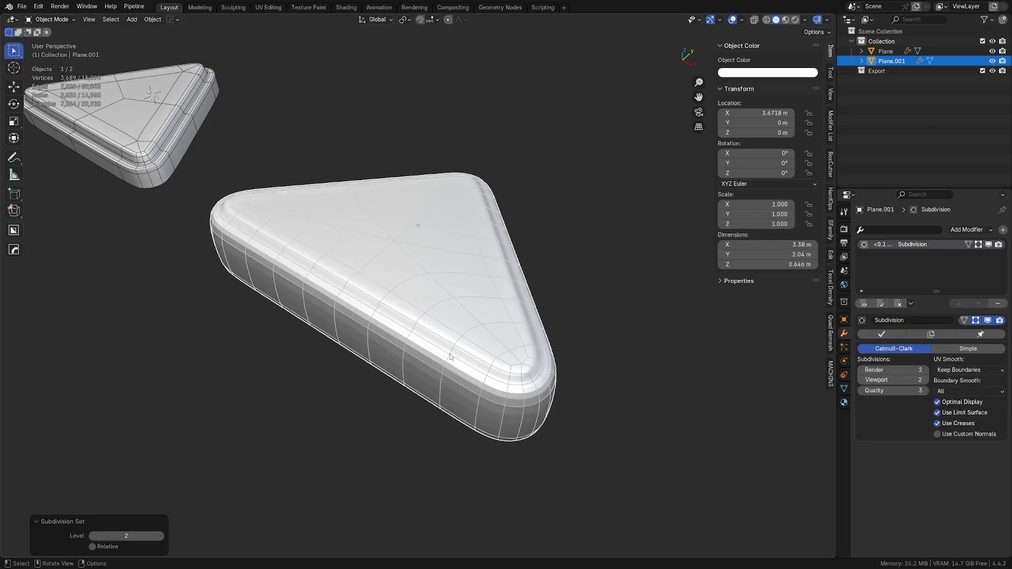
Enter Edit Mode at a rounded corner and turn off the Subdivision modifier's edit-mode display.
middle_drag(504, 378, 437, 295)
scroll(509, 358, up, 6)
scroll(463, 337, up, 3)
key(Tab)
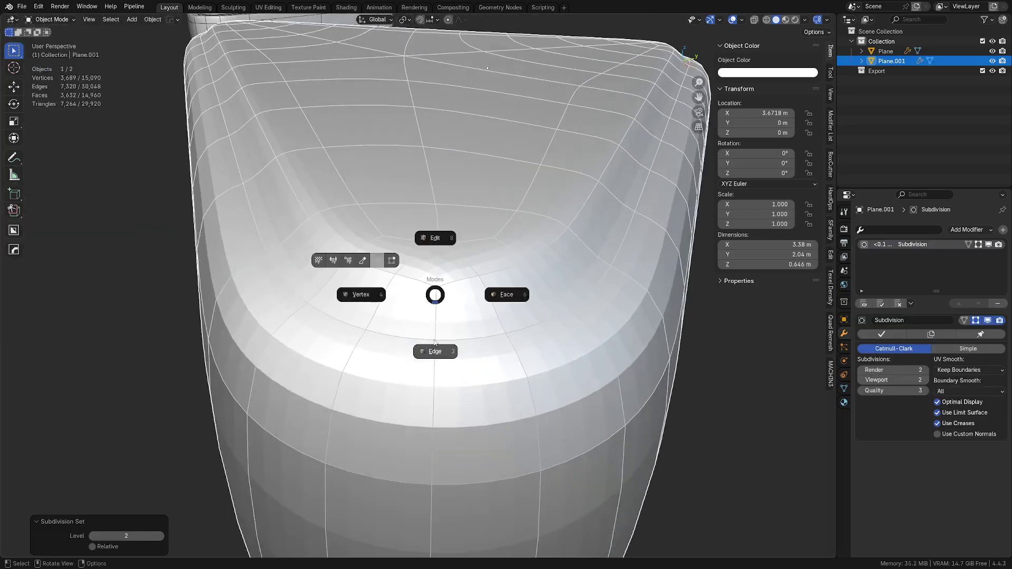
click(434, 238)
click(976, 319)
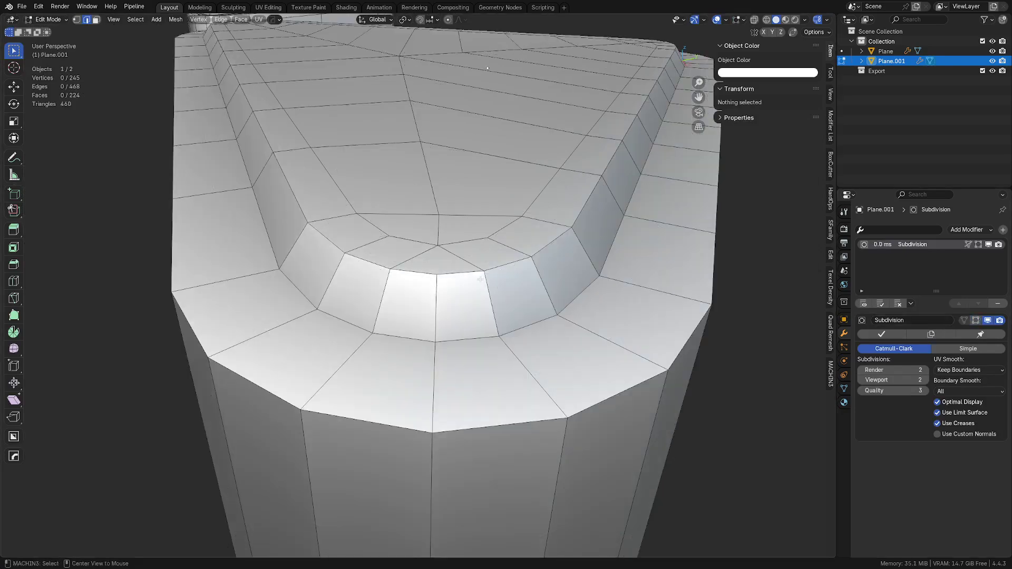
Bevel the raised wall's upper and lower edge loops with 2 segments and 0.0112 m width, and increase the profile shape.
alt+click(438, 274)
alt+shift+click(454, 269)
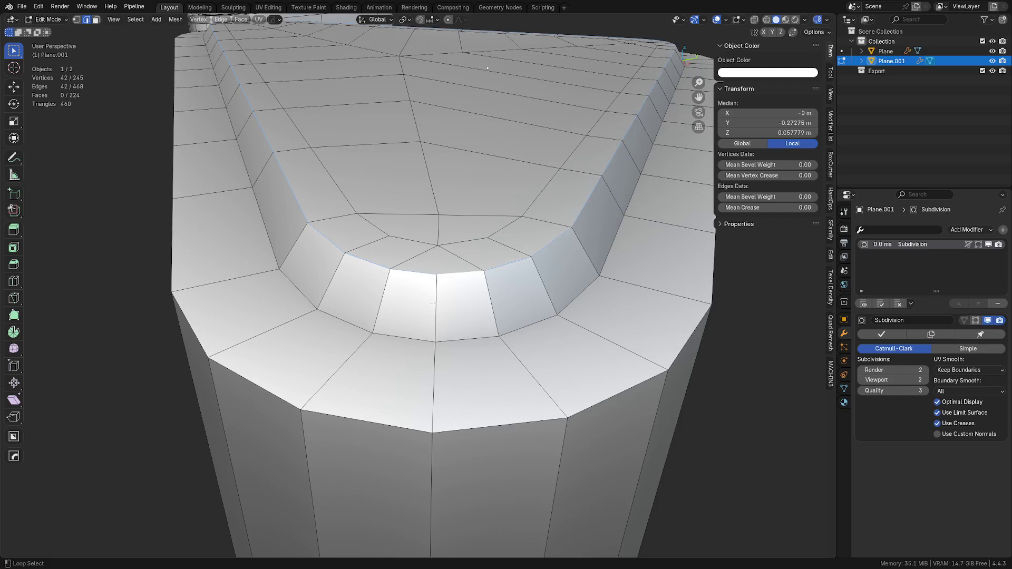
key(ctrl+b)
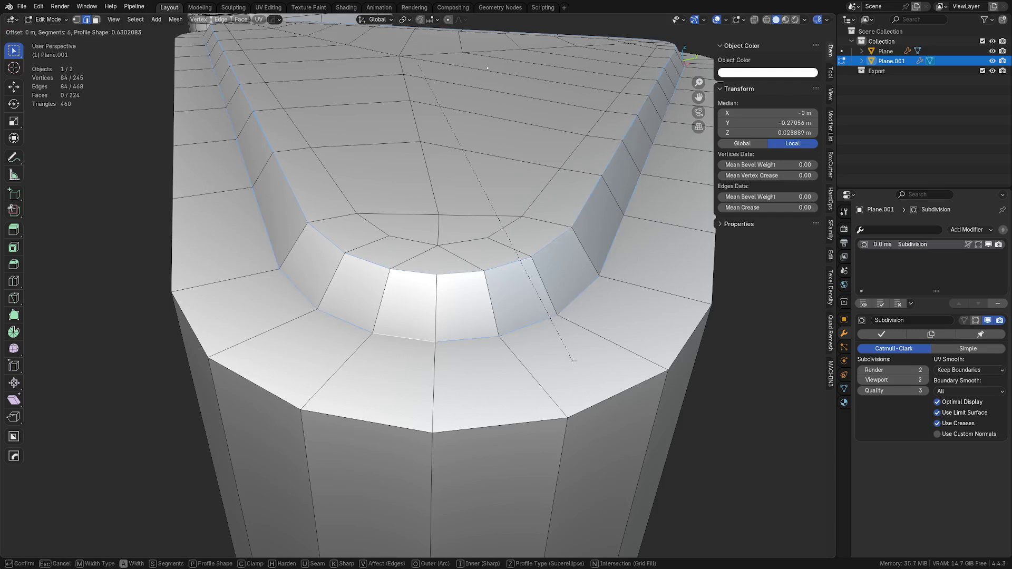
scroll(606, 385, down, 4)
click(599, 382)
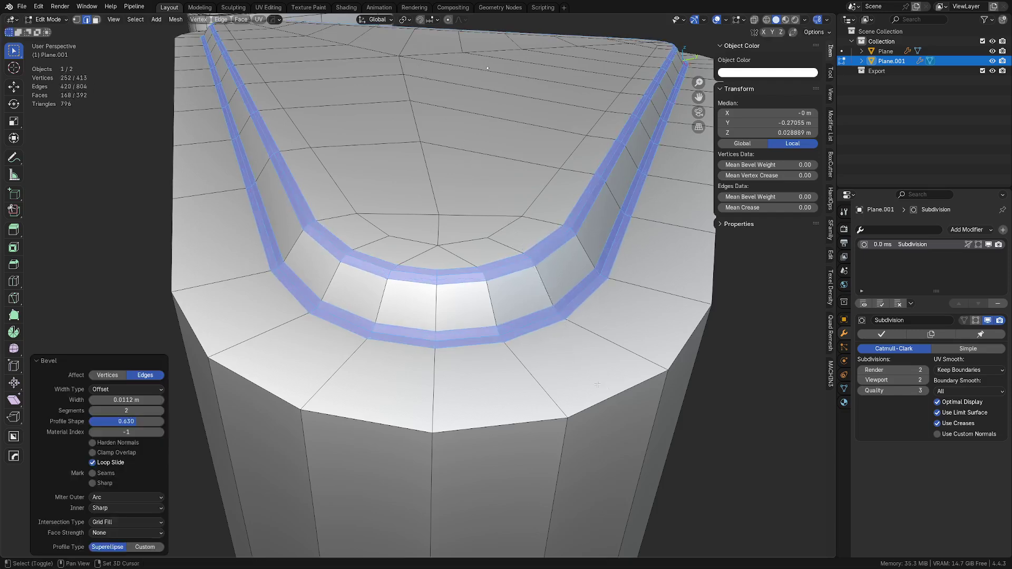
drag(150, 421, 180, 421)
Bevel the body's outer top edge loop, and inspect the smoothed corner in Object Mode with nothing selected.
alt+click(494, 426)
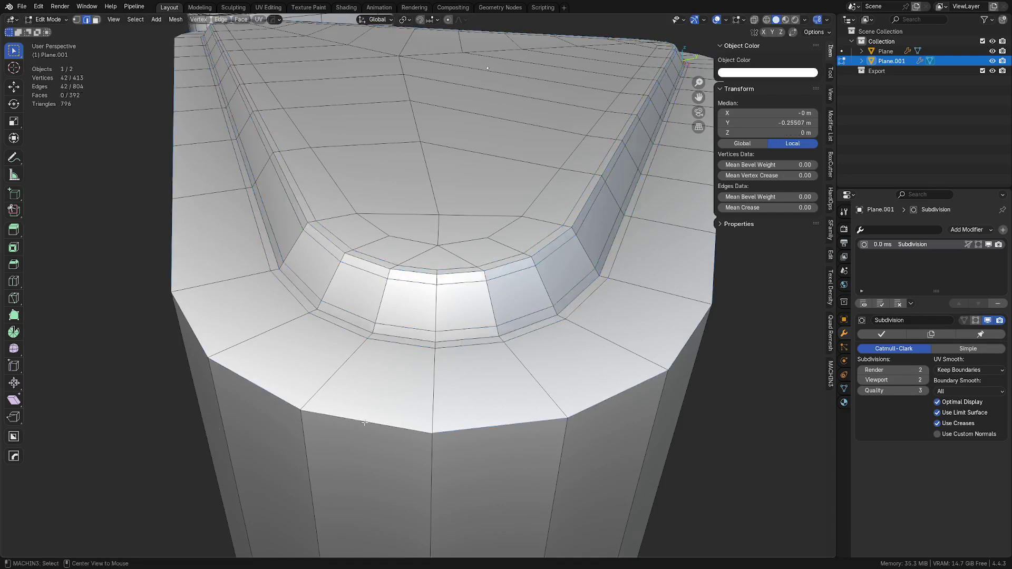
key(ctrl+b)
click(497, 422)
key(Tab)
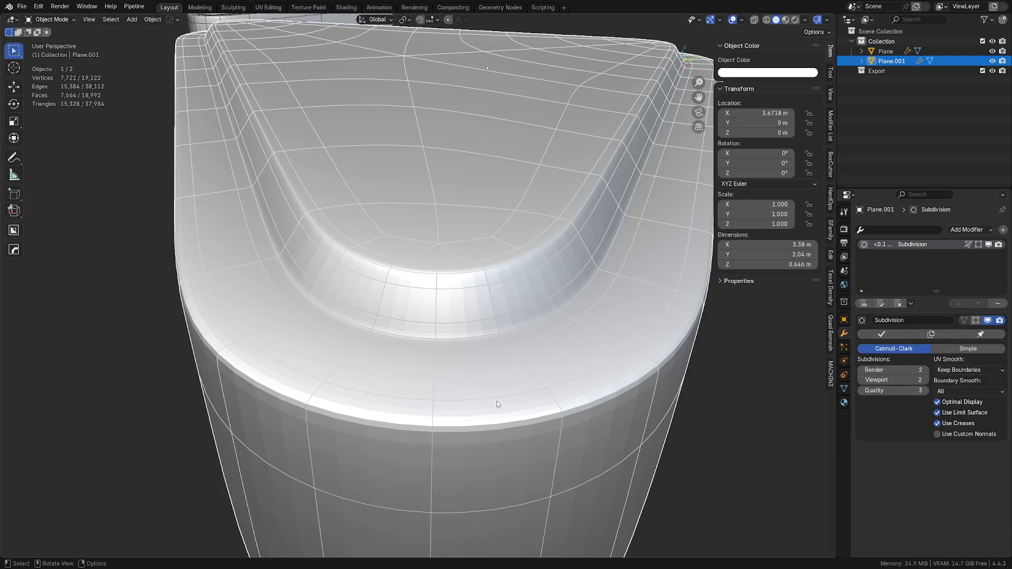
key(alt+a)
middle_drag(437, 315, 453, 403)
key(shift+z)
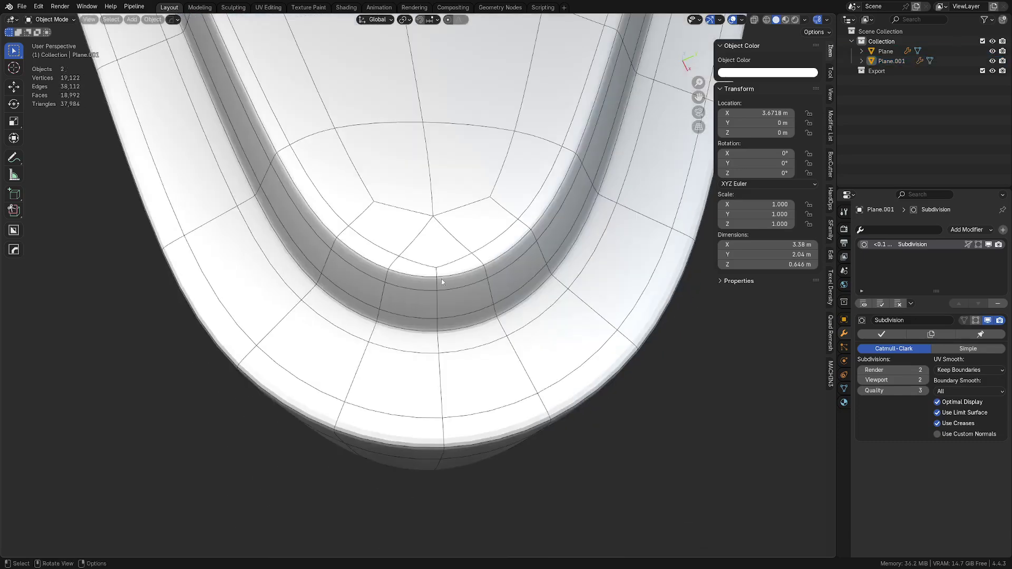
Compare the topology of both triangular pieces from the top view in Object Mode.
click(437, 287)
right_click(436, 286)
click(426, 283)
scroll(421, 287, down, 4)
middle_drag(350, 339, 594, 384)
click(497, 331)
click(397, 336)
key(Tab)
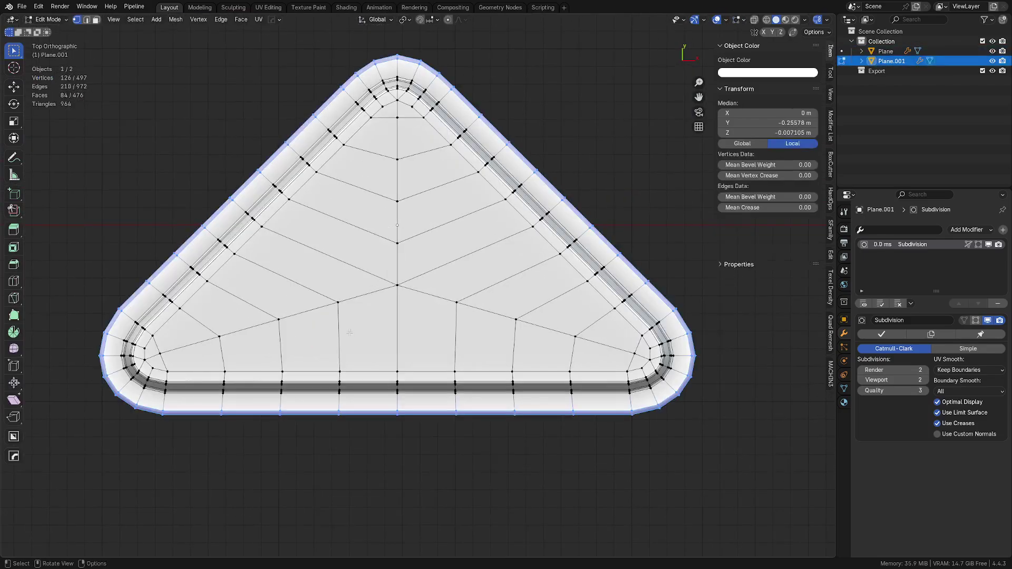
scroll(424, 309, down, 4)
shift+middle_drag(458, 377, 501, 338)
key(Tab)
click(468, 360)
click(110, 266)
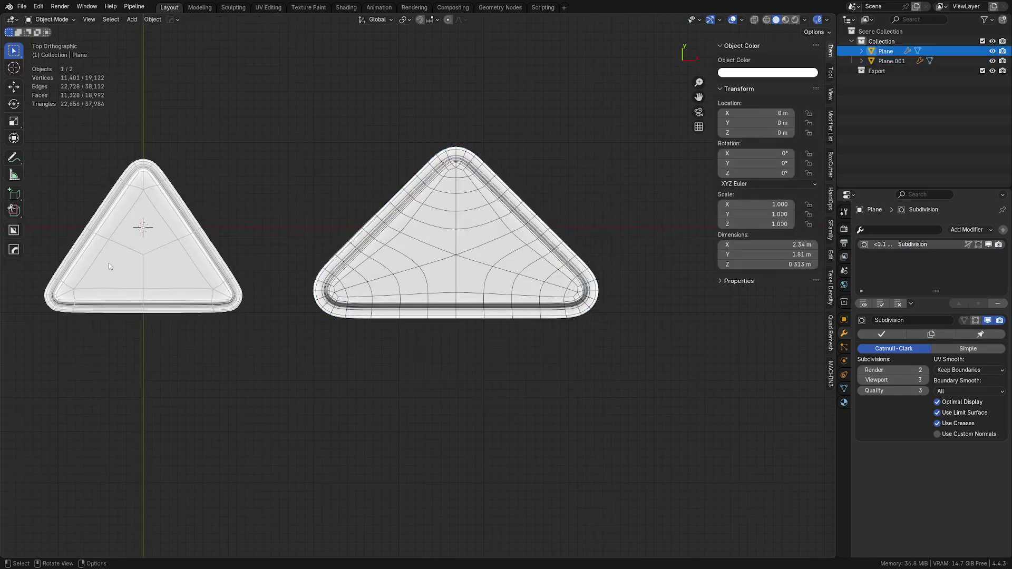
click(429, 285)
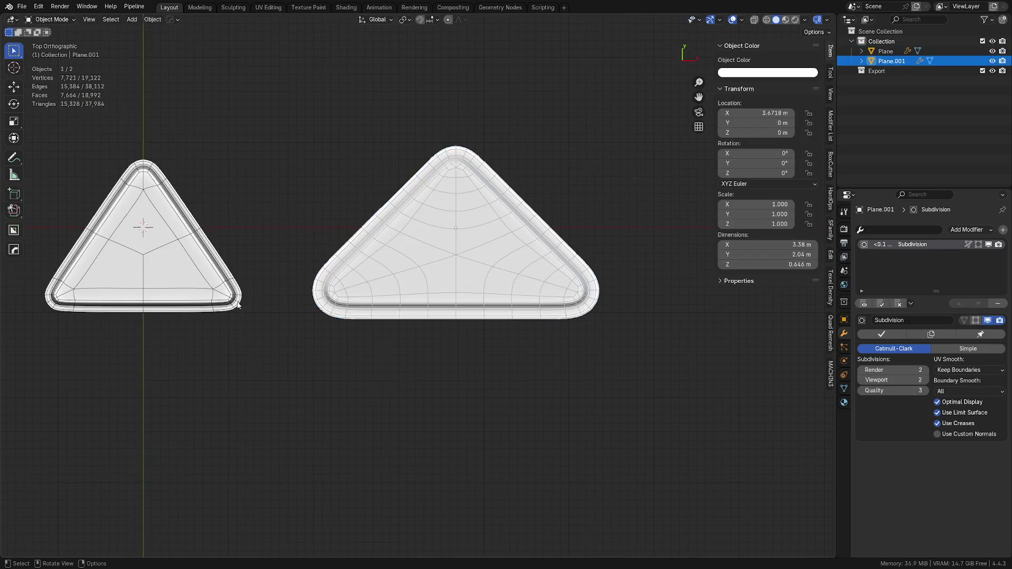
shift+middle_drag(397, 314, 307, 307)
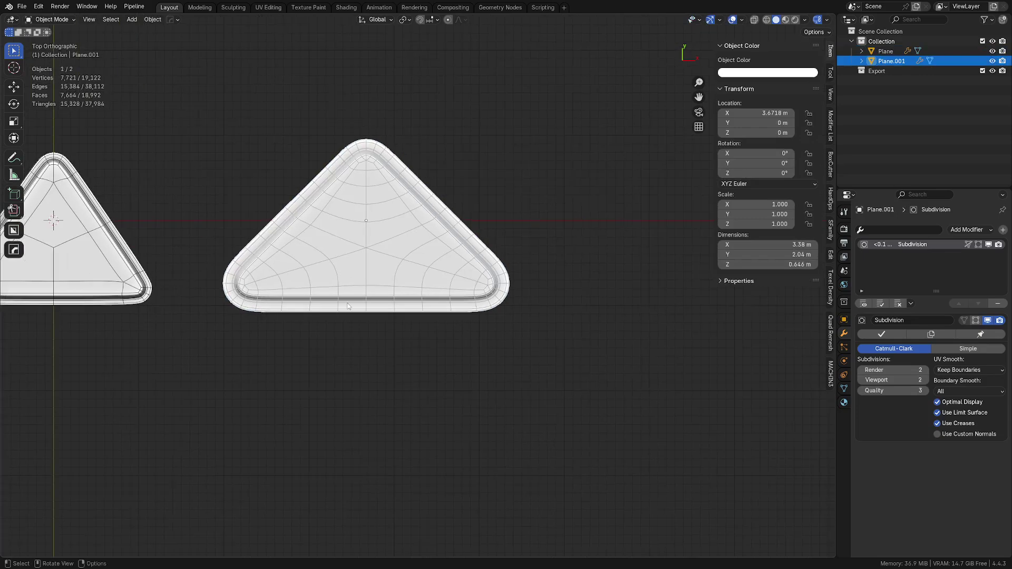
In Edit Mode, dissolve the edge loops crossing the wider piece's top face and straight sides between its rounded corners.
scroll(347, 306, up, 3)
key(Tab)
shift+middle_drag(358, 345, 401, 358)
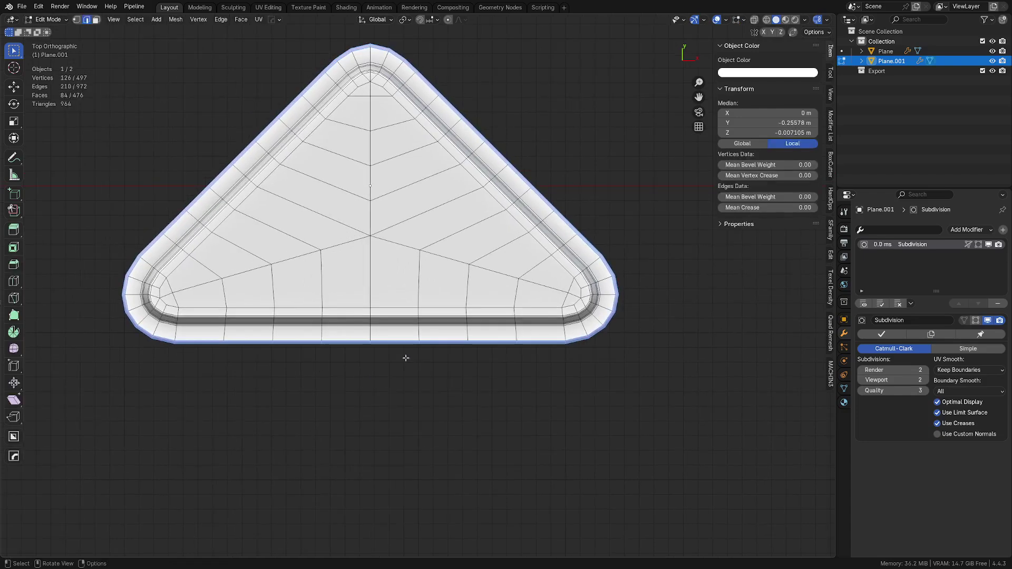
key(Tab)
key(Tab)
alt+click(232, 311)
alt+click(245, 295)
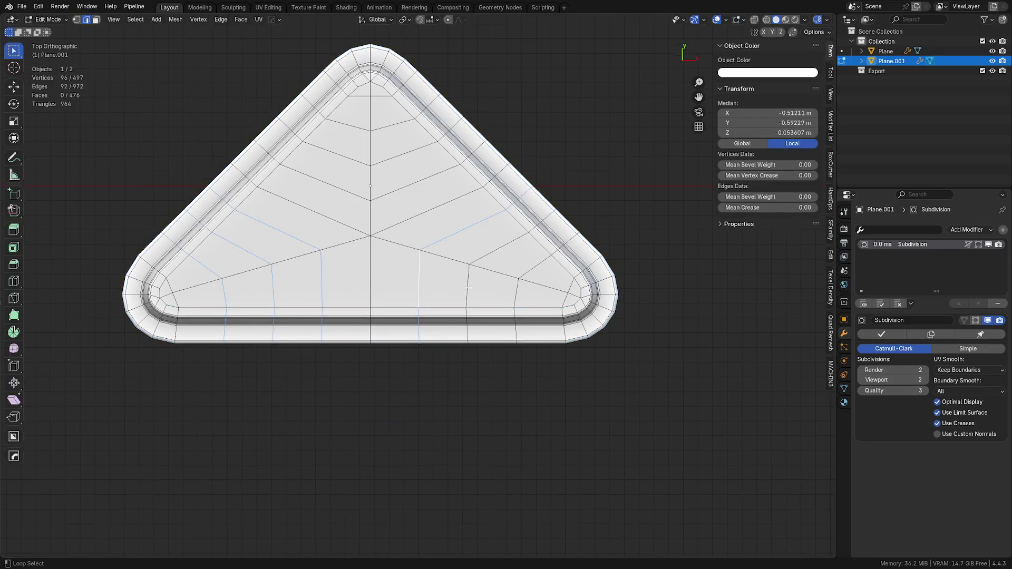
alt+shift+click(407, 175)
key(ctrl+x)
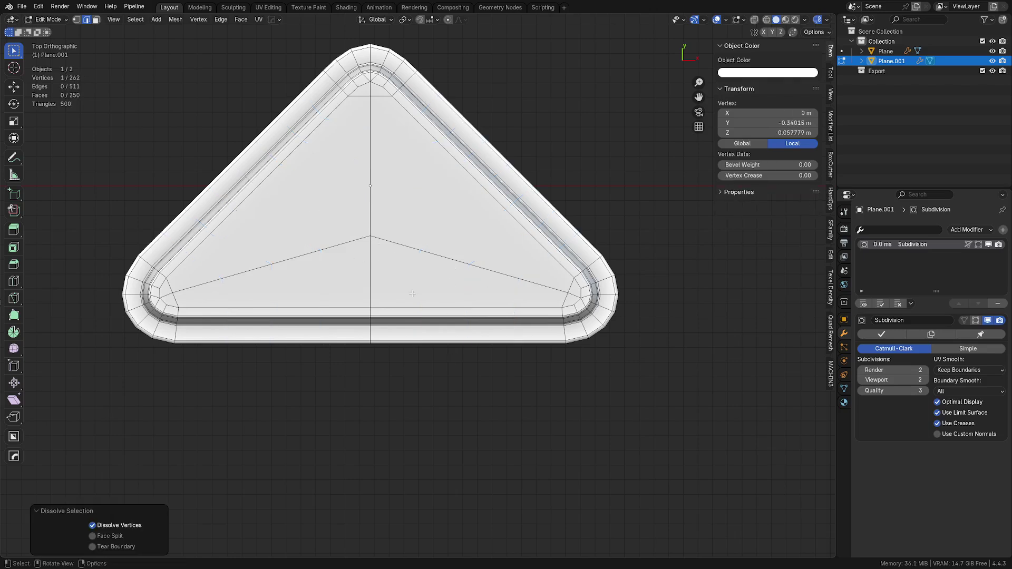
Dissolve the four edges meeting at the centre of the top face.
key(Tab)
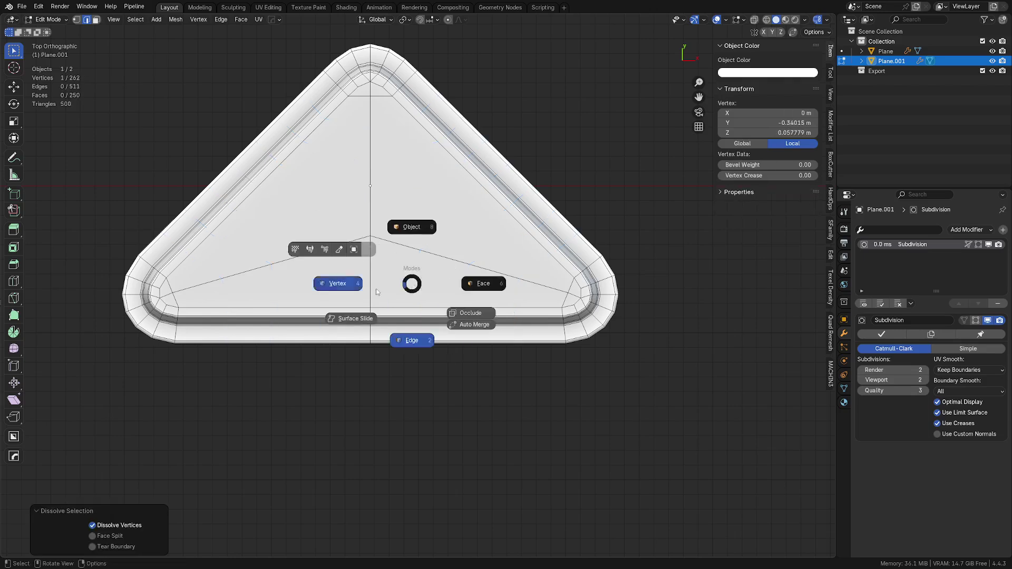
key(Tab)
click(344, 244)
shift+click(369, 257)
shift+click(361, 215)
shift+click(389, 244)
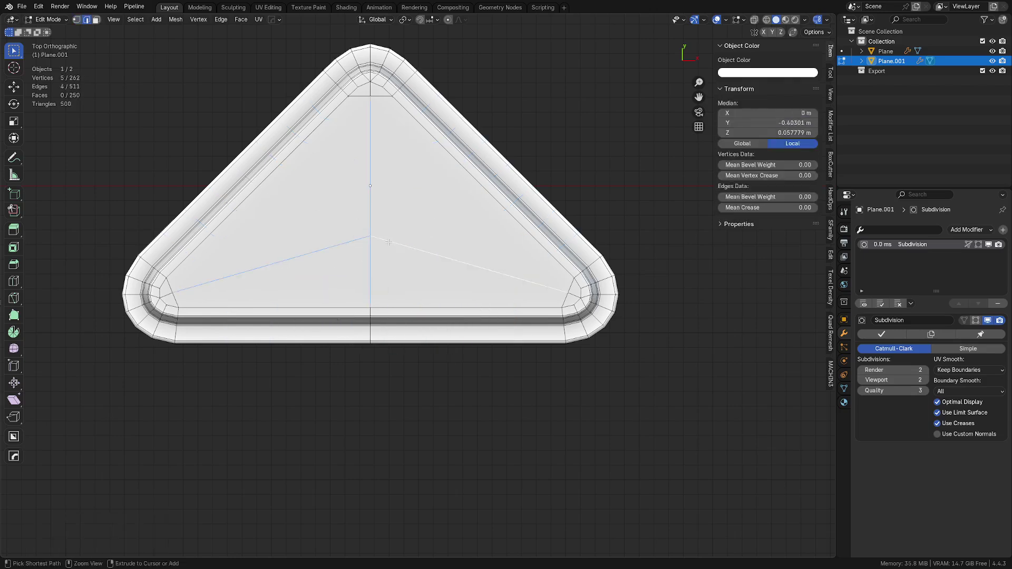
key(ctrl+x)
Select the innermost middle vertex of each rounded corner and join the three with an inner triangular face.
key(Tab)
key(Tab)
key(Tab)
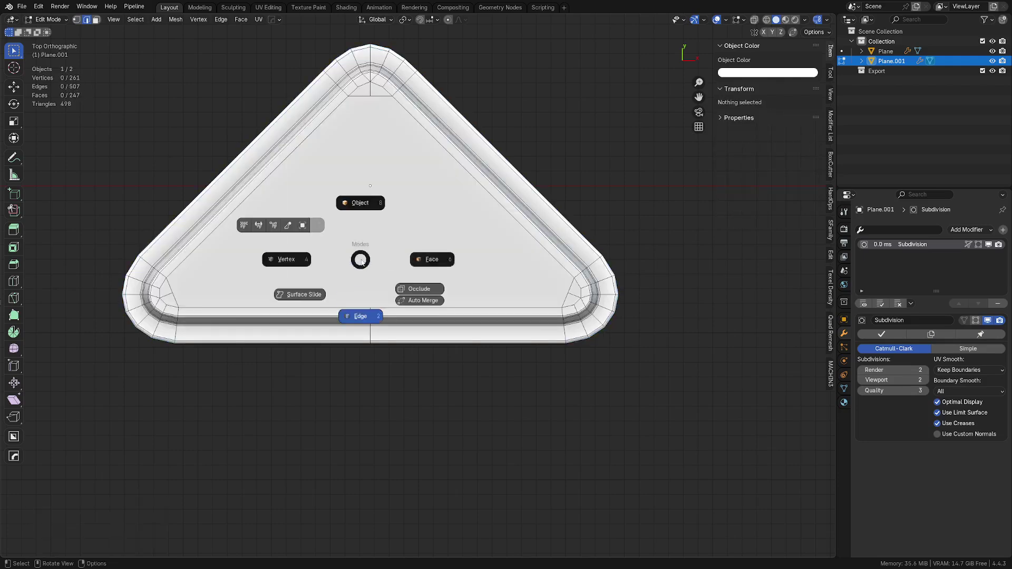
click(384, 260)
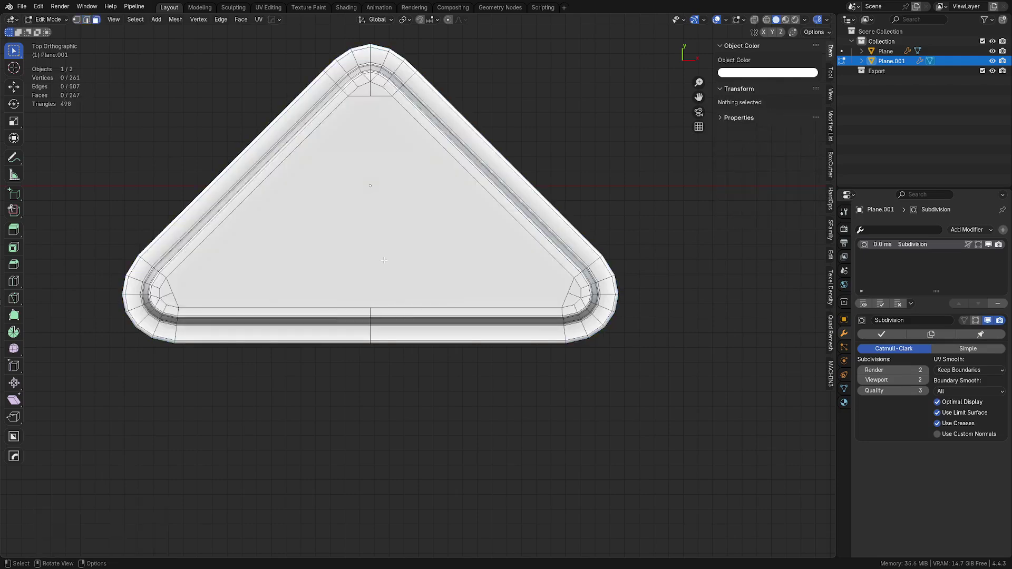
key(1)
click(181, 288)
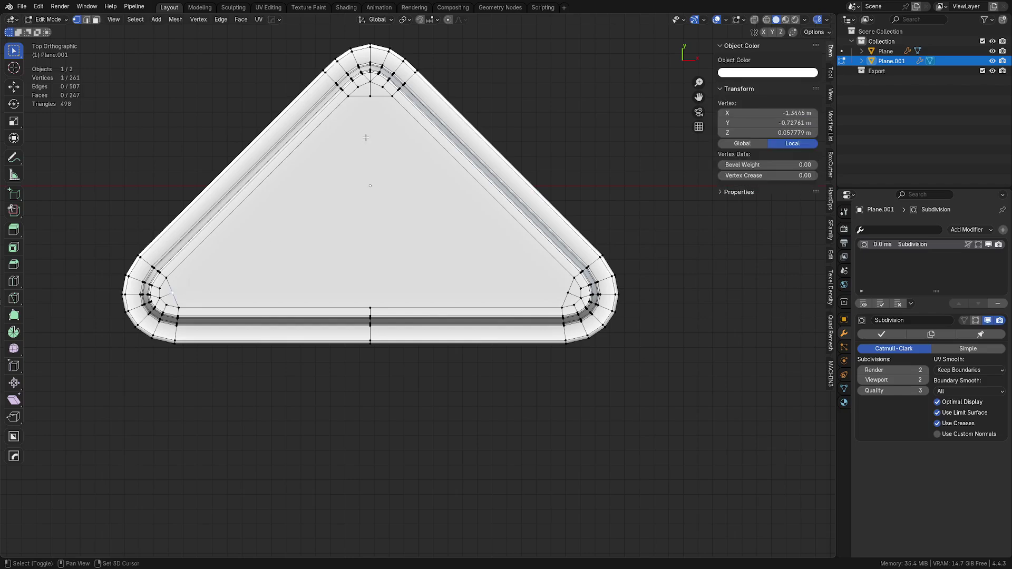
shift+click(371, 100)
shift+click(550, 281)
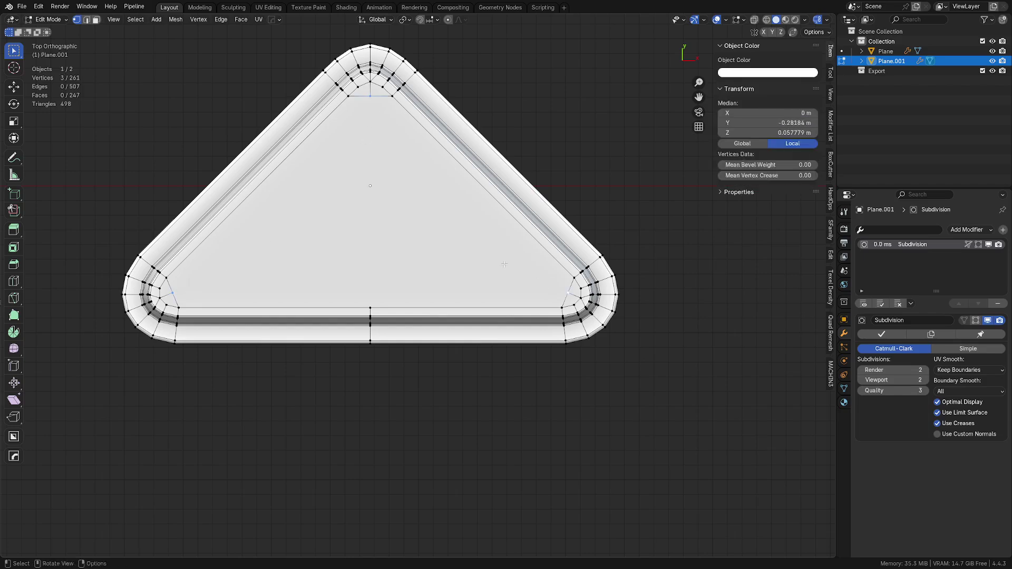
key(f)
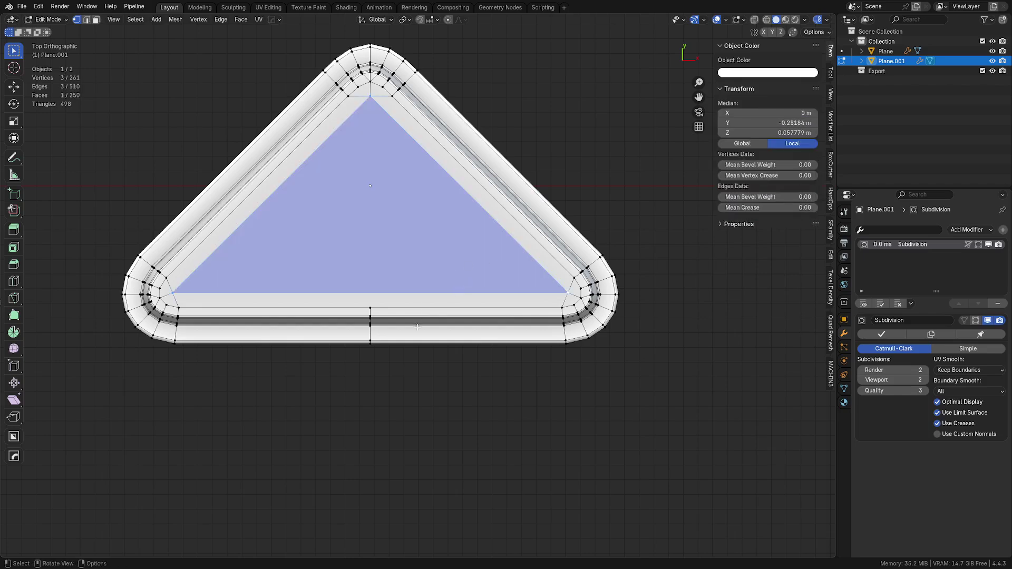
Dissolve the remaining edge line crossing the middle of the straight bottom side.
key(2)
key(ctrl+x)
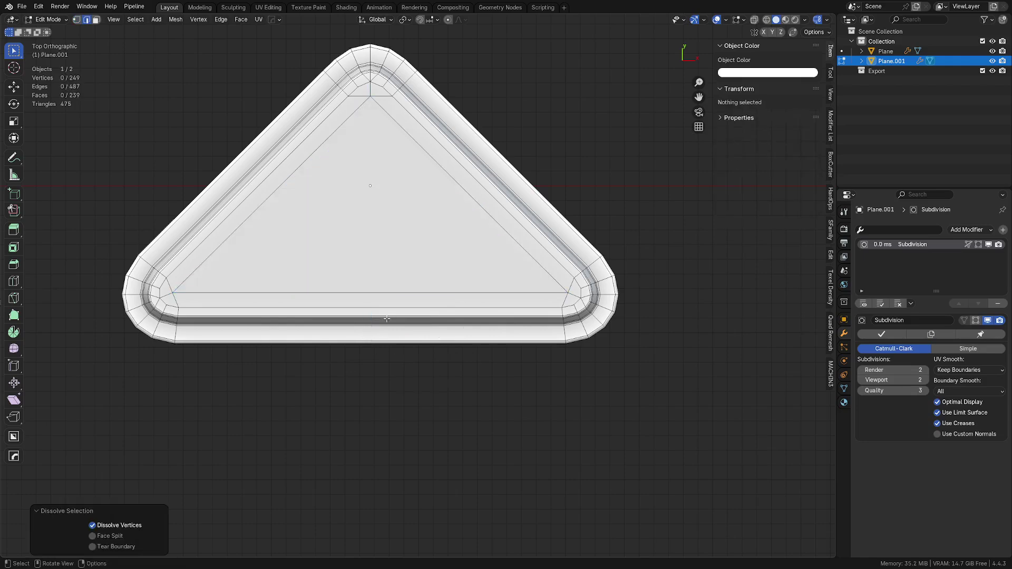
key(ctrl+r)
right_click(379, 303)
Poke the inner triangular face to connect its centre to the three corners.
key(Tab)
click(380, 248)
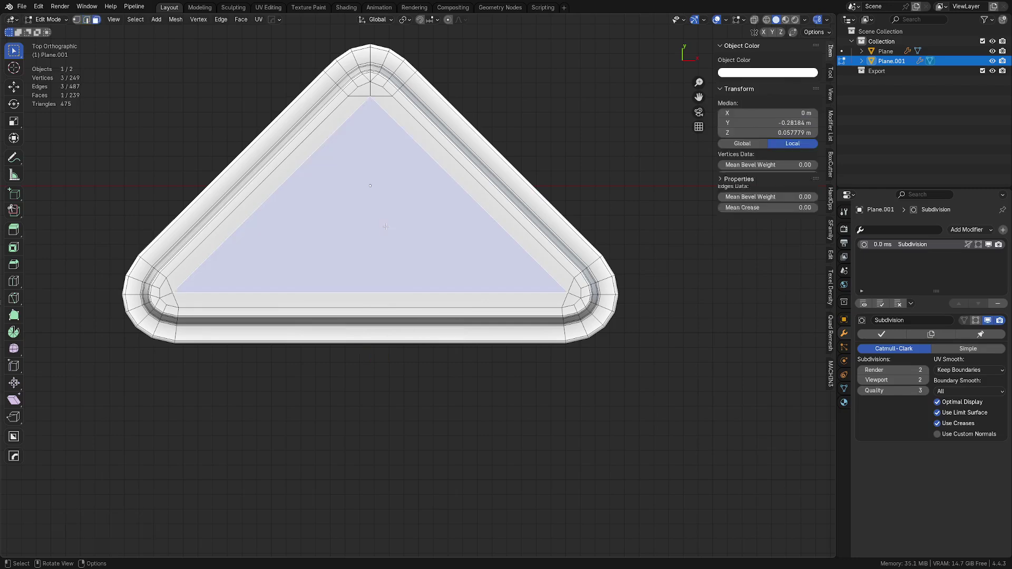
right_click(379, 241)
click(363, 226)
Try a knife cut through the top face's centre to the left slanted side and the bottom side.
key(Tab)
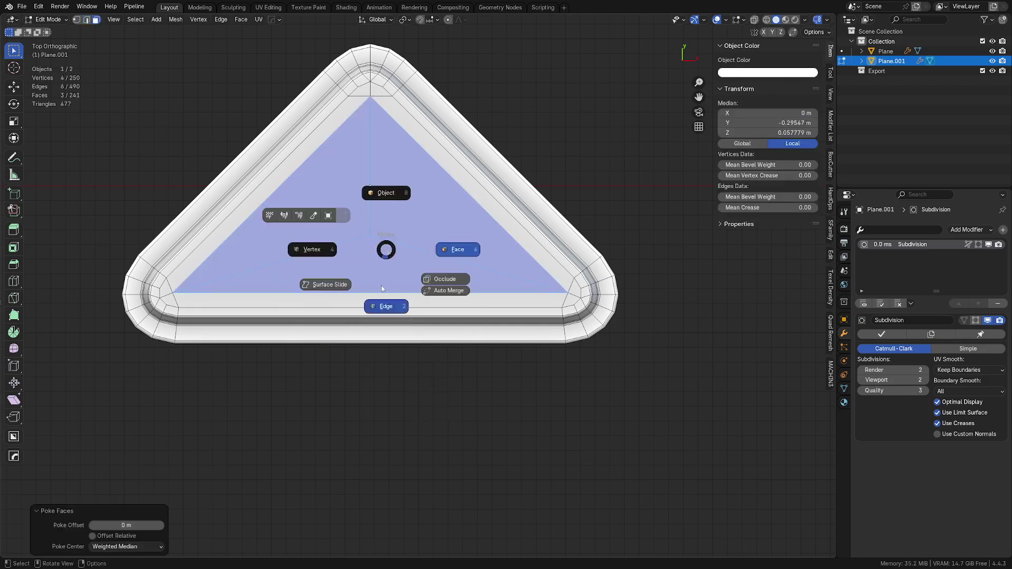
click(381, 286)
key(alt+a)
key(k)
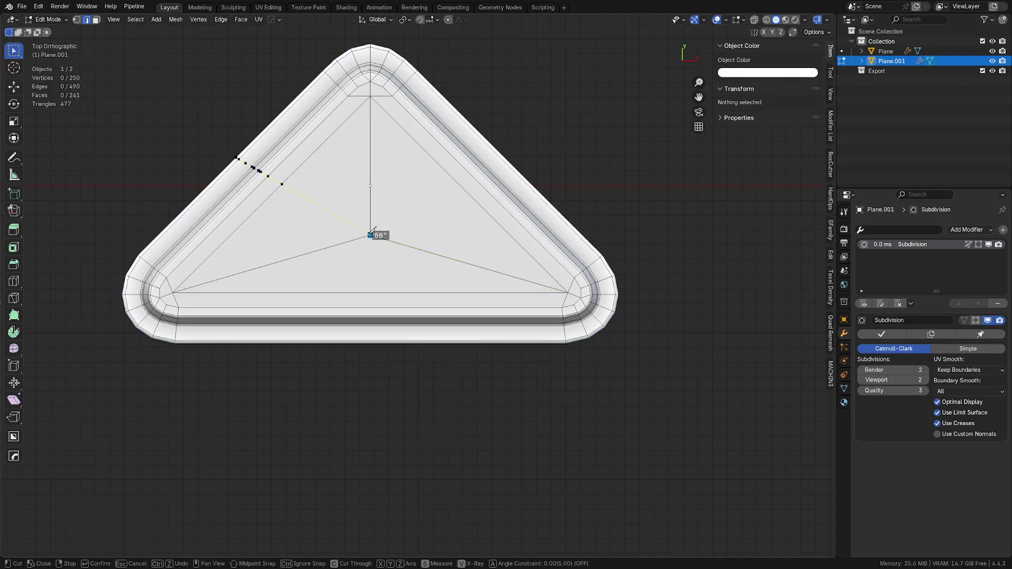
click(370, 234)
key(Return)
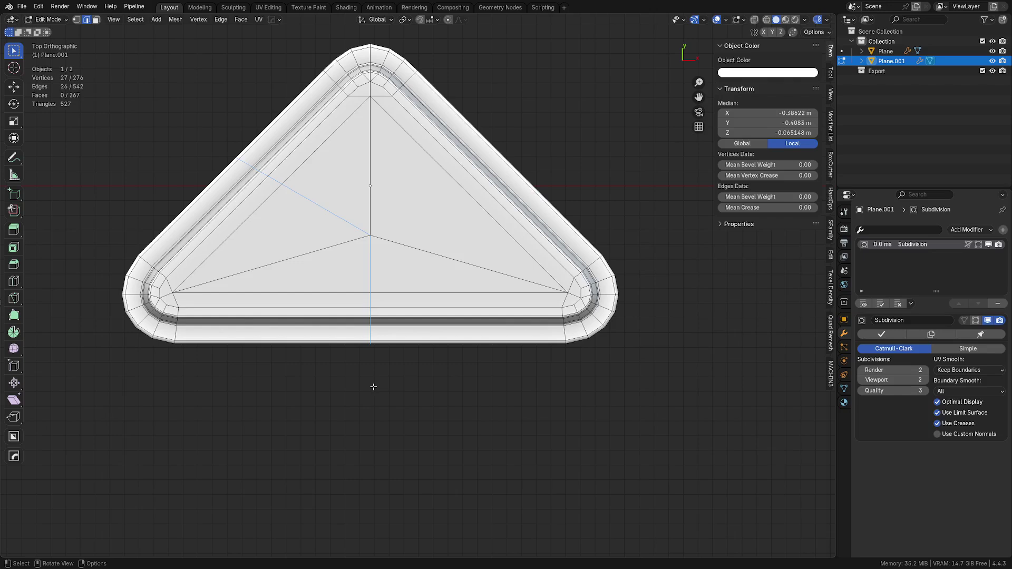
key(ctrl+z)
Knife-cut from the top face's centre across the left slanted side and straight across the bottom side, and mirror the mesh across X.
key(k)
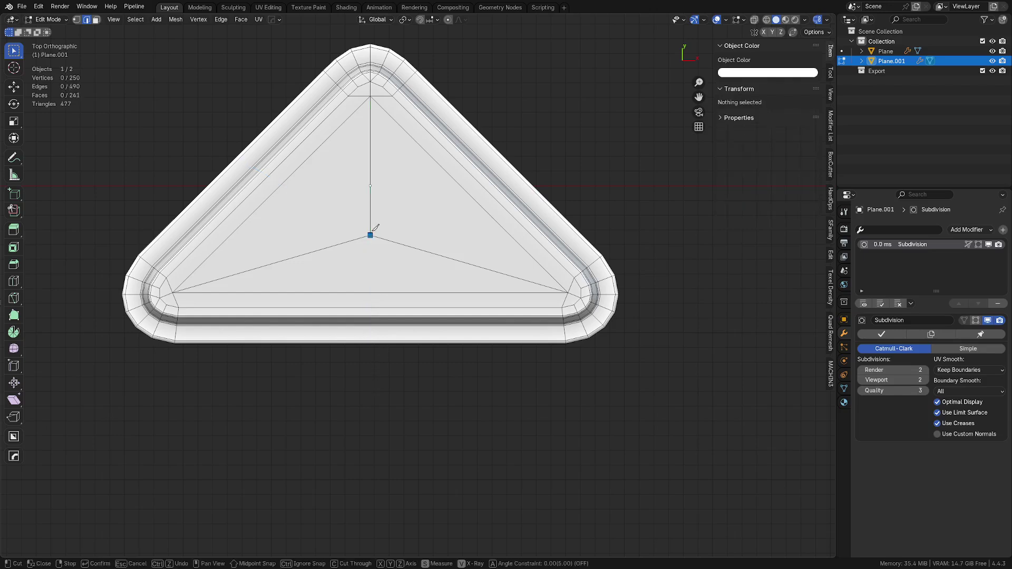
click(170, 122)
key(Return)
key(k)
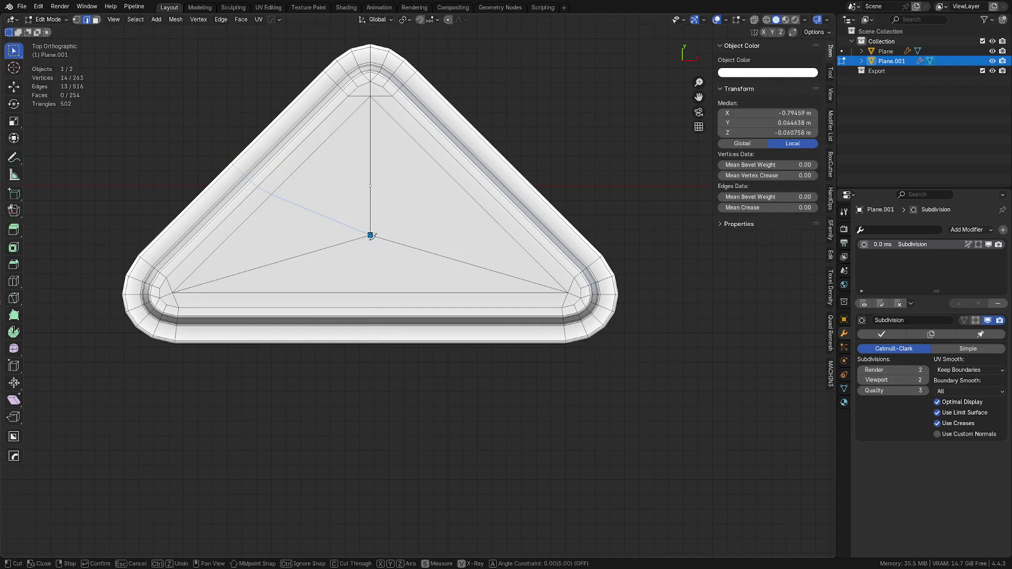
click(371, 396)
key(Return)
key(a)
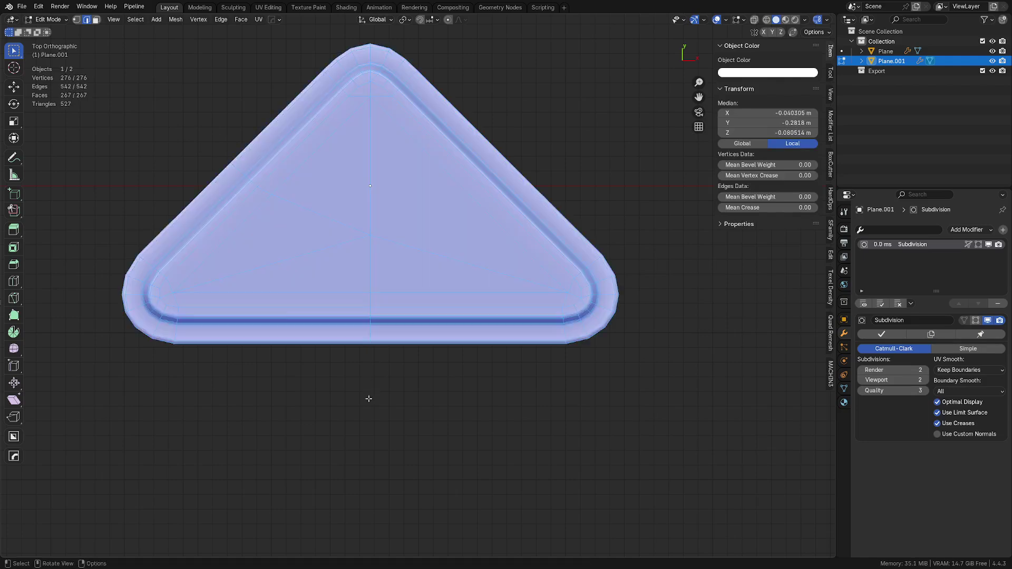
key(alt+x)
Dissolve the three edges running from the top face's centre to the inner corners.
key(Tab)
click(569, 461)
click(319, 252)
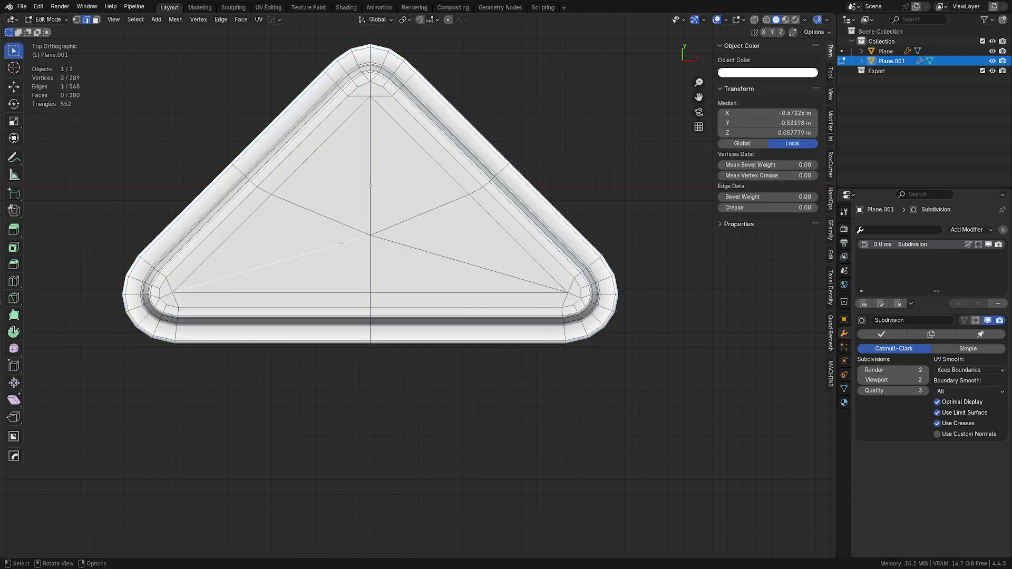
shift+click(422, 251)
shift+click(375, 203)
key(ctrl+x)
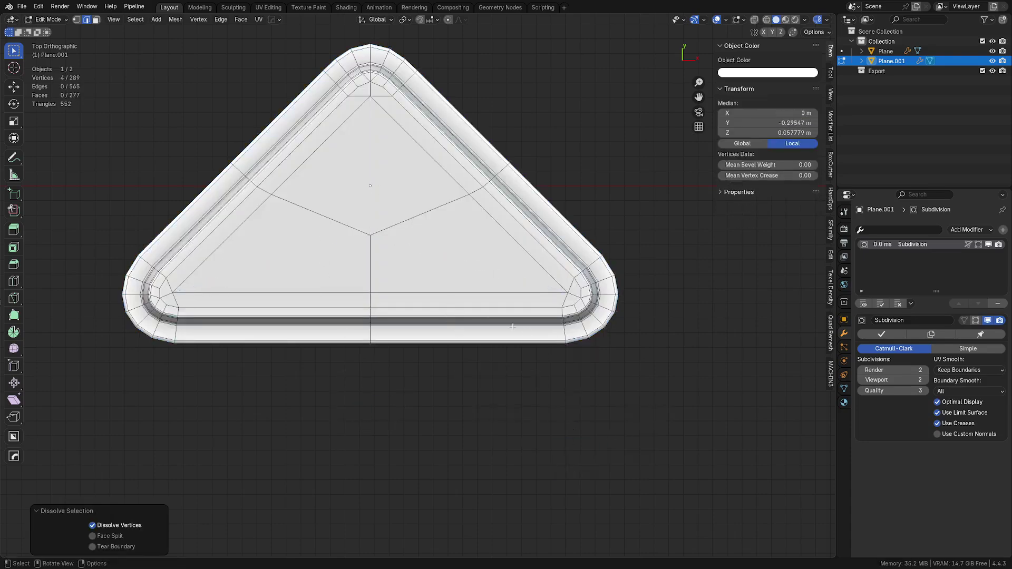
Examine the three-way junction at the centre of the top face in perspective view.
middle_drag(513, 326, 400, 262)
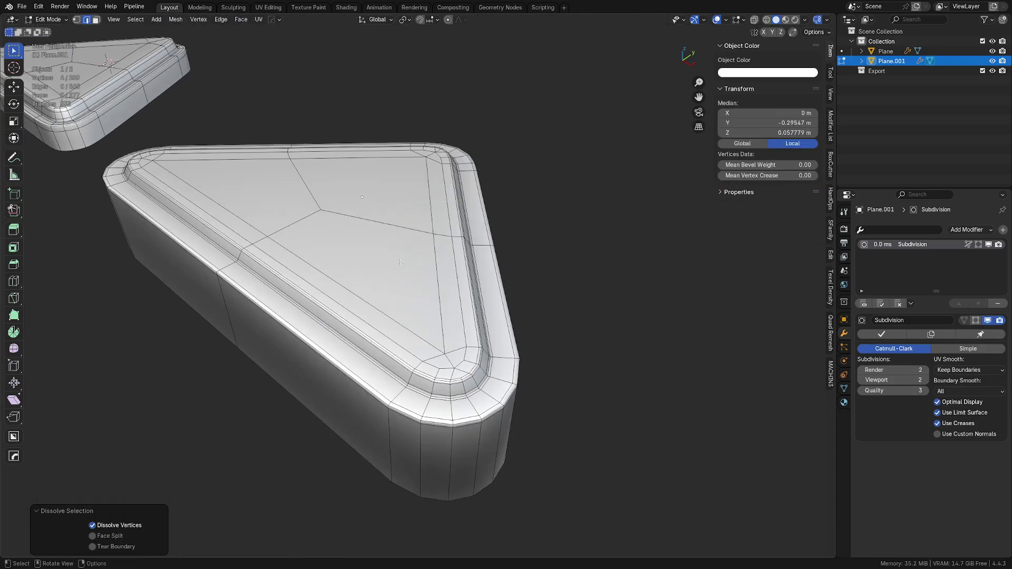
key(1)
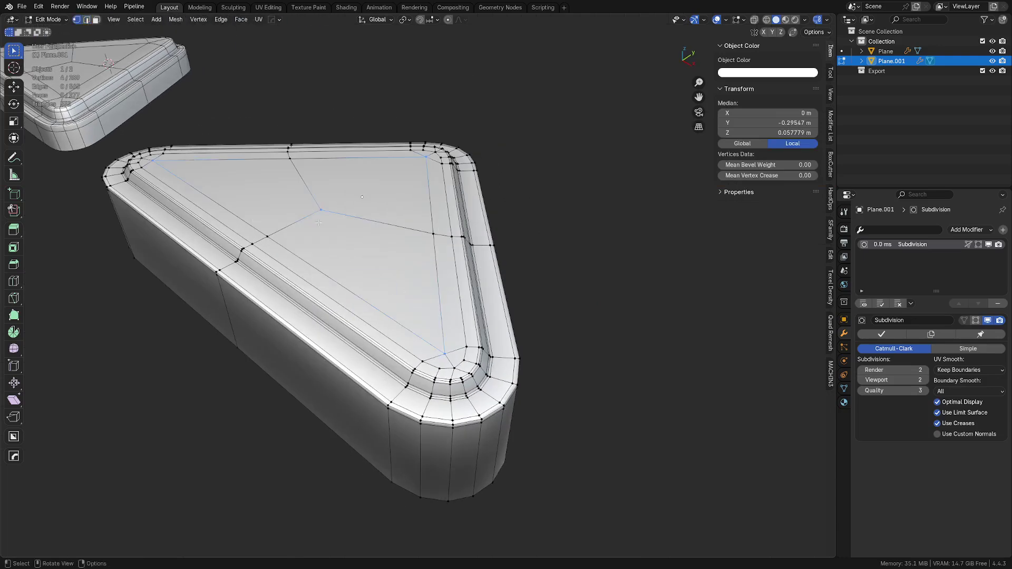
click(322, 210)
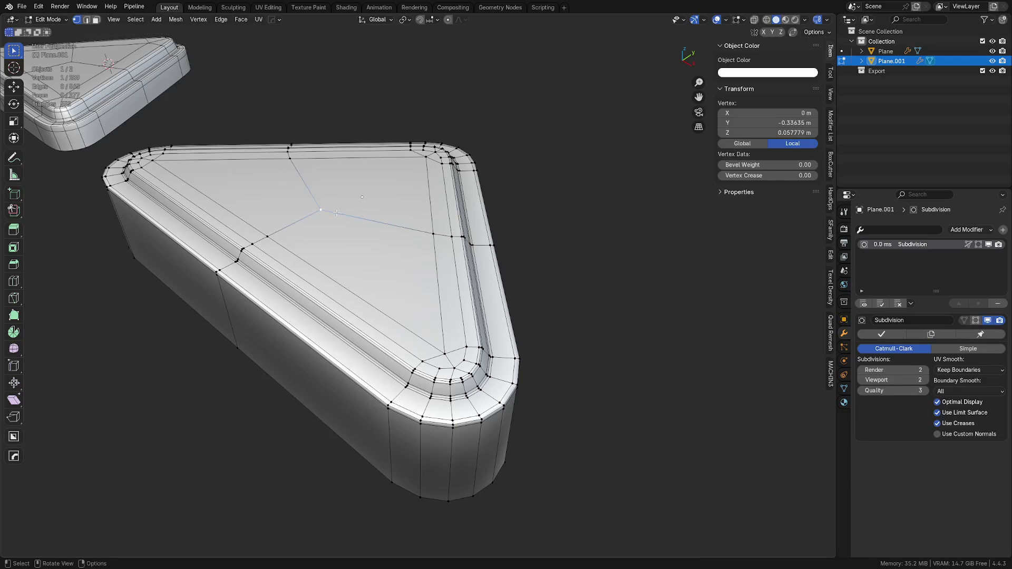
key(a)
key(a)
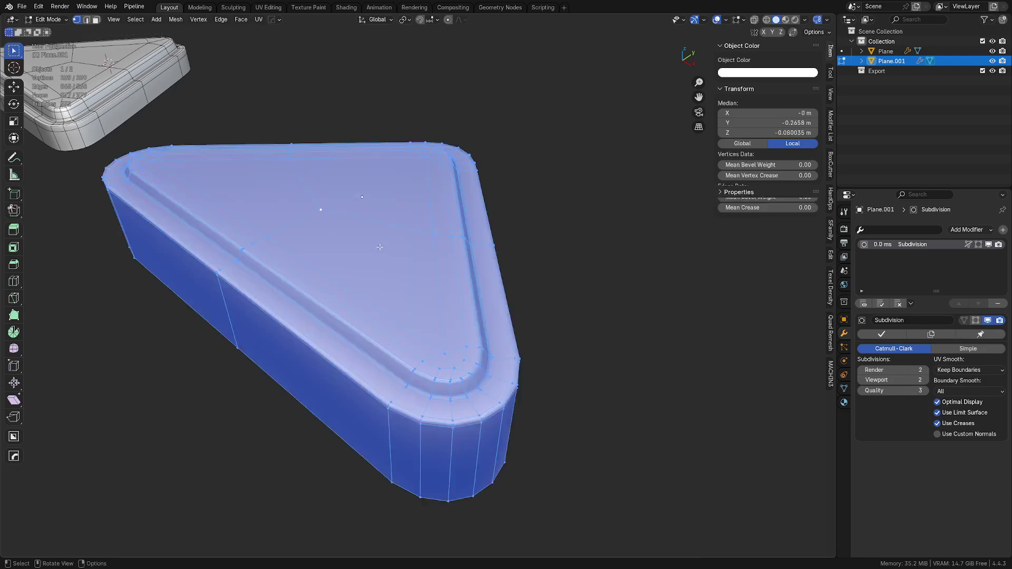
scroll(369, 273, down, 2)
scroll(390, 300, up, 1)
middle_drag(390, 300, 427, 311)
key(Tab)
Add centred loop cuts between the central junction and the corners, dividing the top face and side walls into denser quads.
key(ctrl+r)
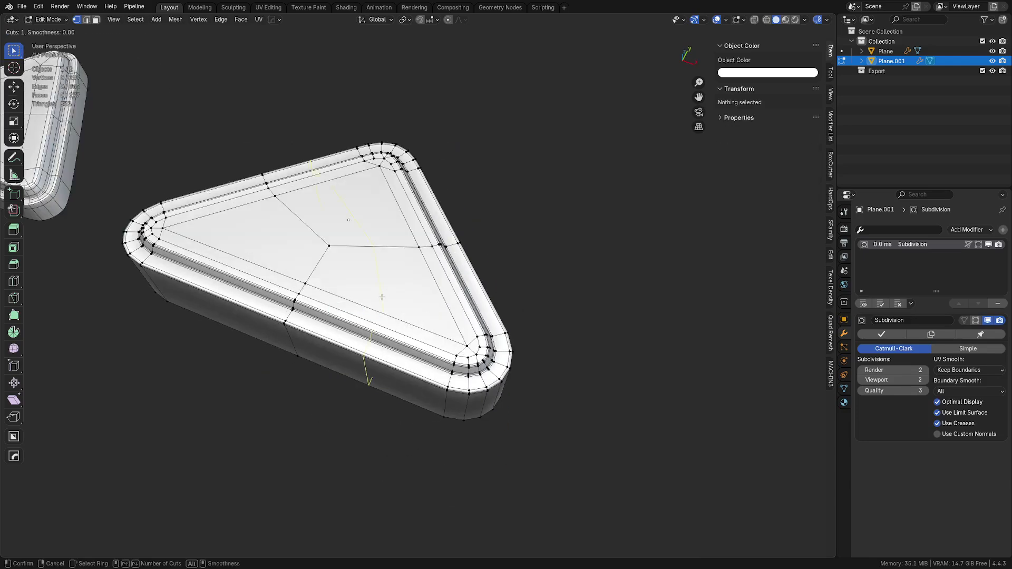
click(381, 300)
right_click(380, 300)
key(ctrl+r)
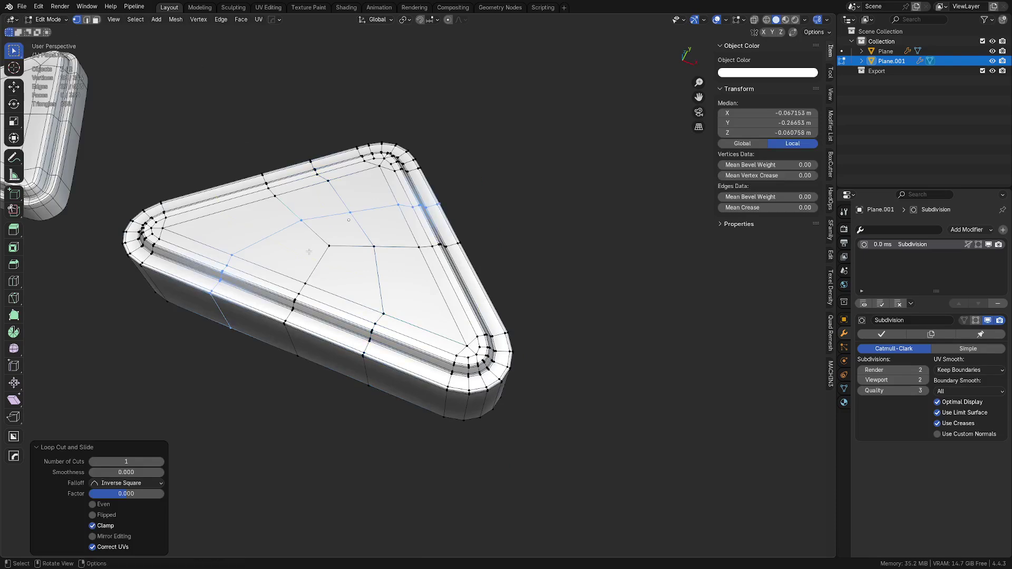
click(349, 294)
right_click(348, 295)
key(ctrl+r)
click(282, 278)
right_click(282, 278)
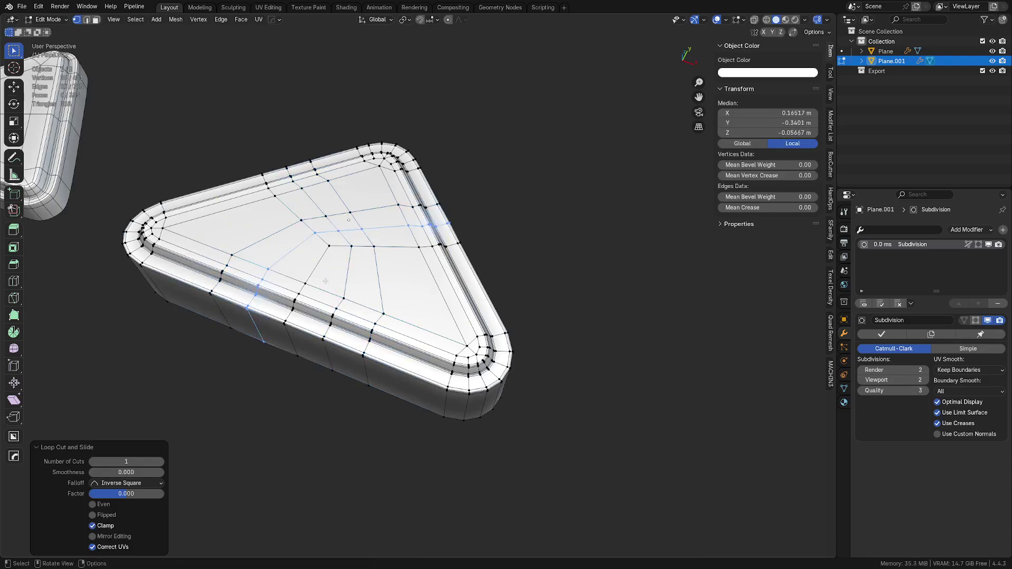
key(ctrl+r)
click(325, 271)
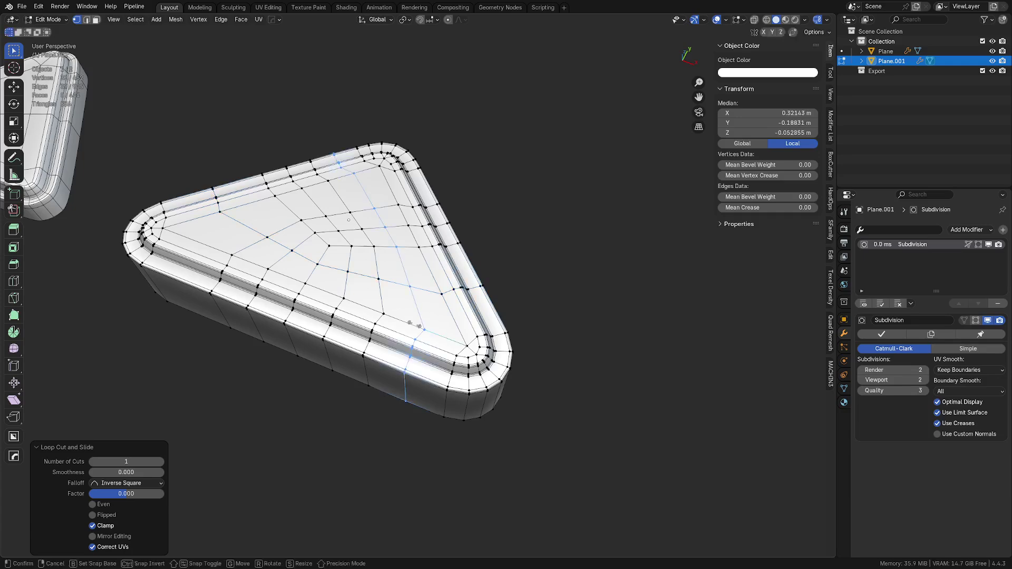
right_click(220, 250)
Inspect the smoothed rounded corner up close in Object Mode with nothing selected.
mouse_move(393, 285)
middle_down()
mouse_move(327, 253)
mouse_move(369, 278)
mouse_move(397, 269)
mouse_move(411, 285)
middle_up()
key(Tab)
click(422, 290)
key(a)
key(alt+a)
scroll(413, 286, up, 1)
shift+middle_drag(486, 329, 448, 317)
scroll(449, 317, up, 3)
Dissolve the middle edge loop running through the rounded lower-right corner, undoing a first dissolve of the neighbouring loop.
key(Tab)
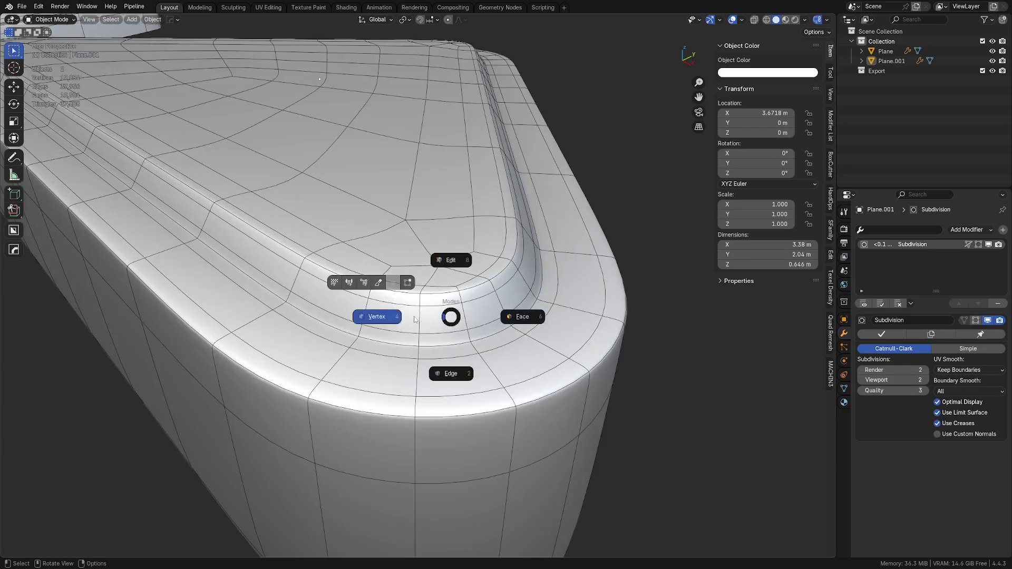
click(421, 316)
key(Tab)
click(420, 368)
alt+click(420, 373)
scroll(419, 373, down, 4)
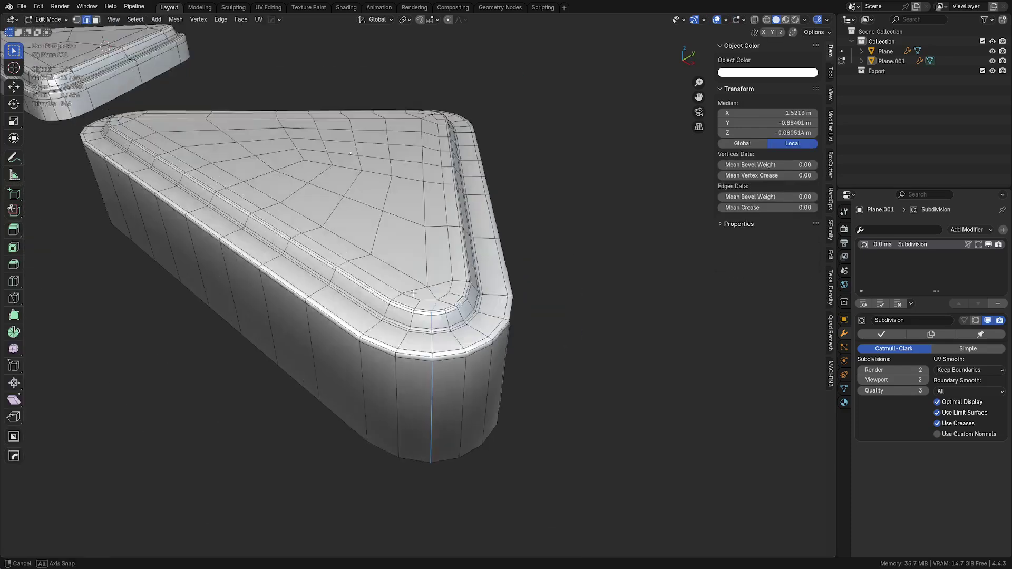
alt+middle_drag(454, 369, 354, 316)
scroll(354, 316, up, 3)
shift+middle_drag(436, 341, 494, 353)
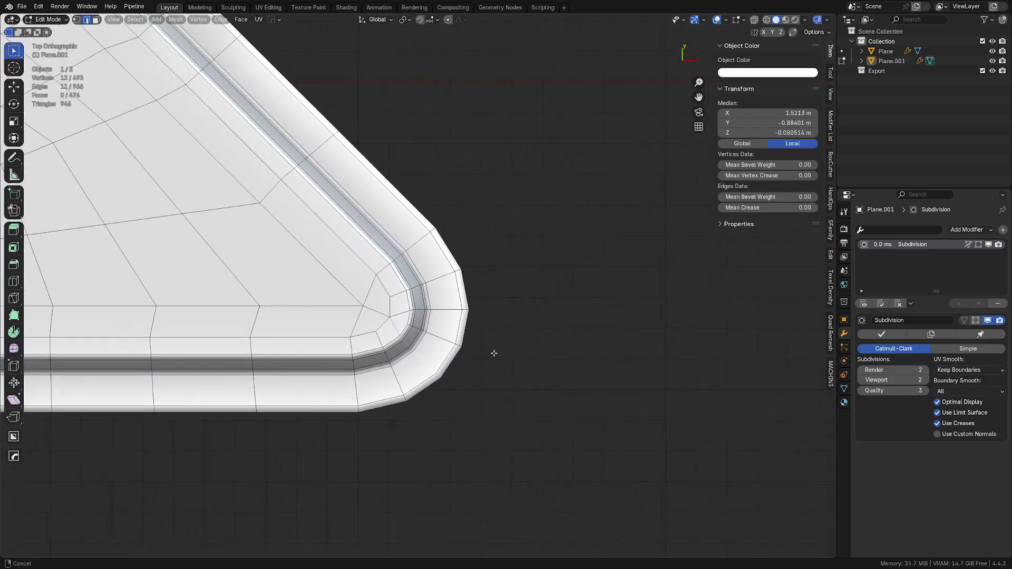
key(ctrl+x)
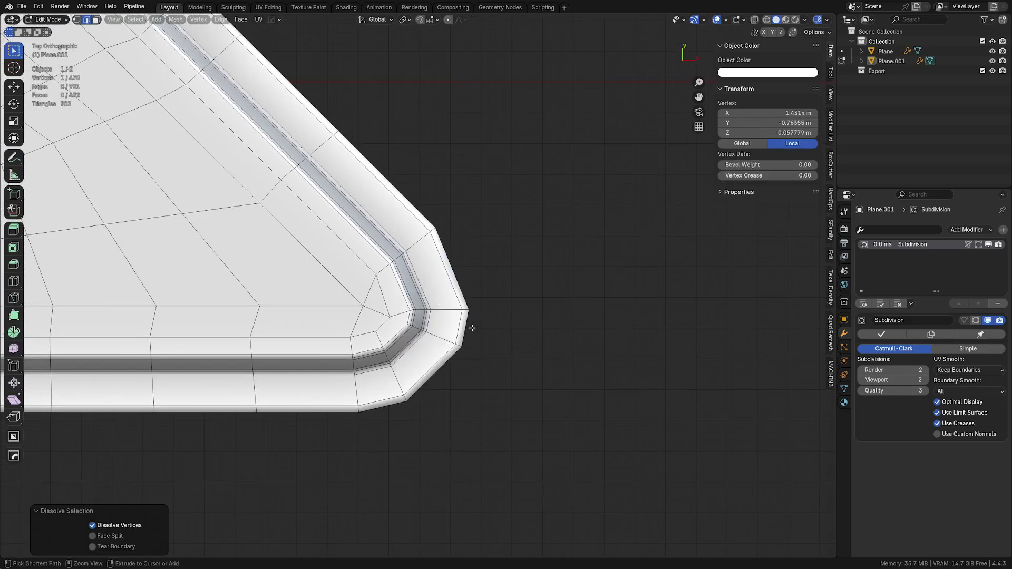
key(ctrl+z)
key(ctrl+x)
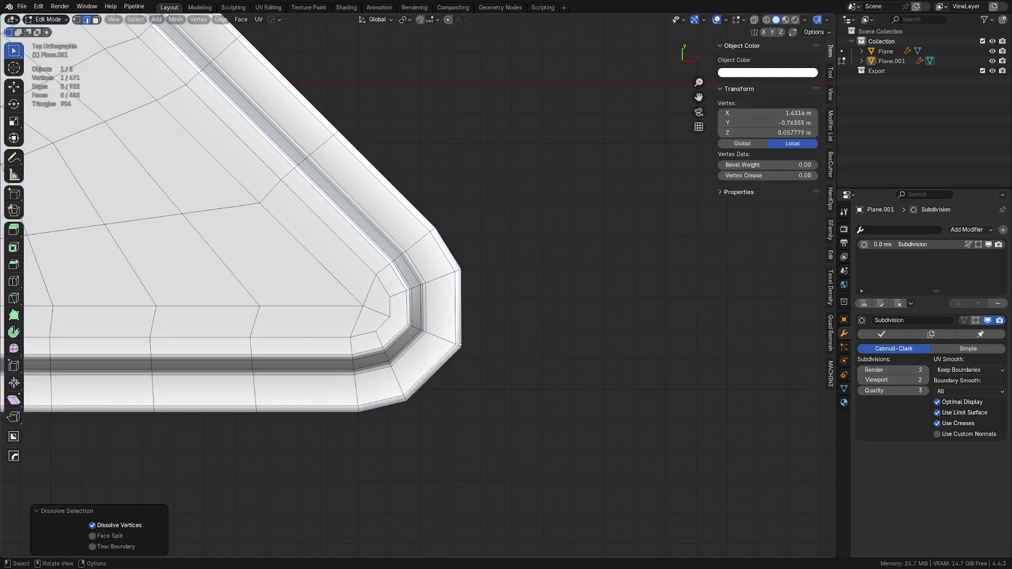
Symmetrize the whole mesh across X from the positive to the negative side.
key(Tab)
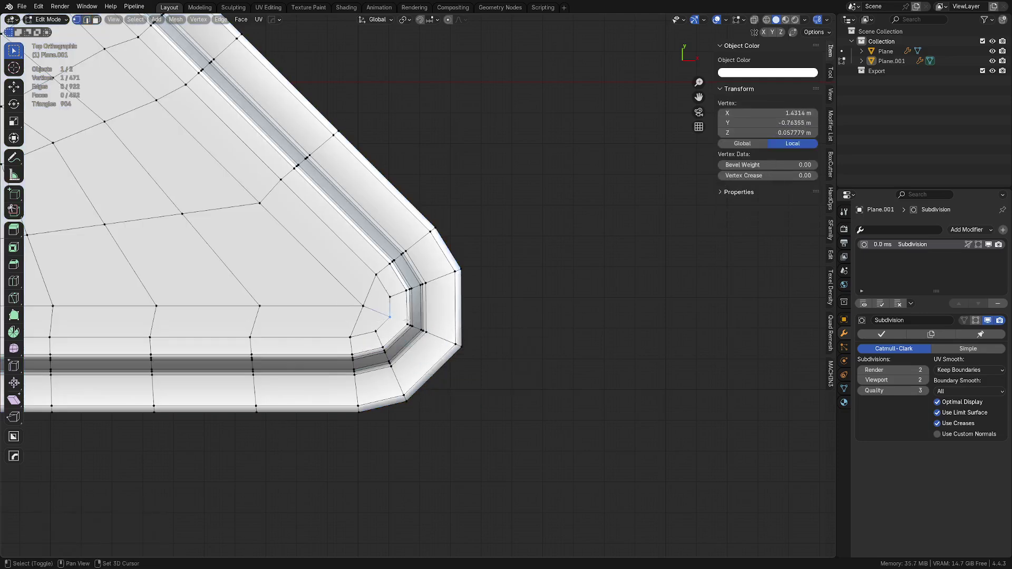
key(a)
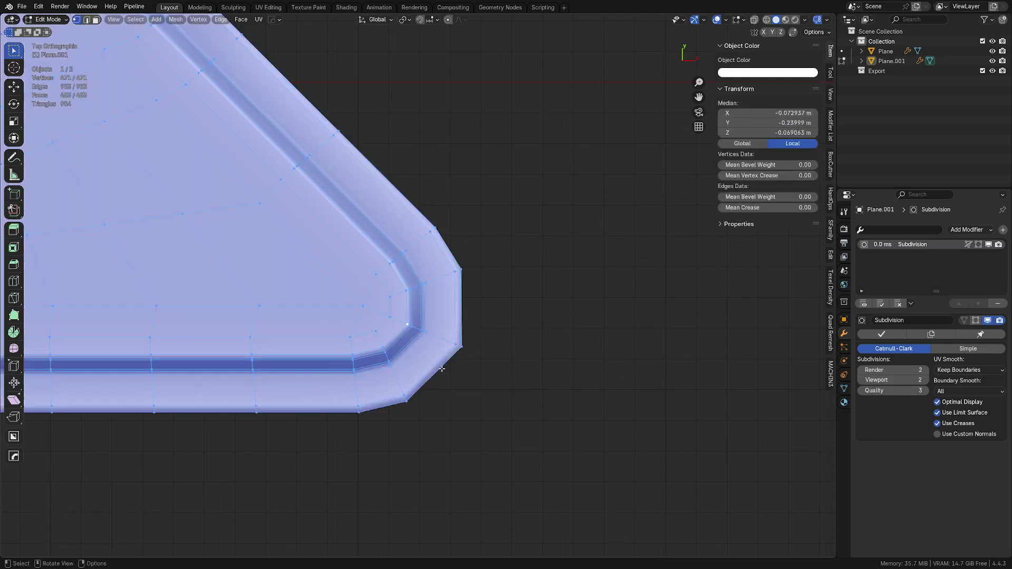
scroll(516, 361, down, 4)
key(alt+x)
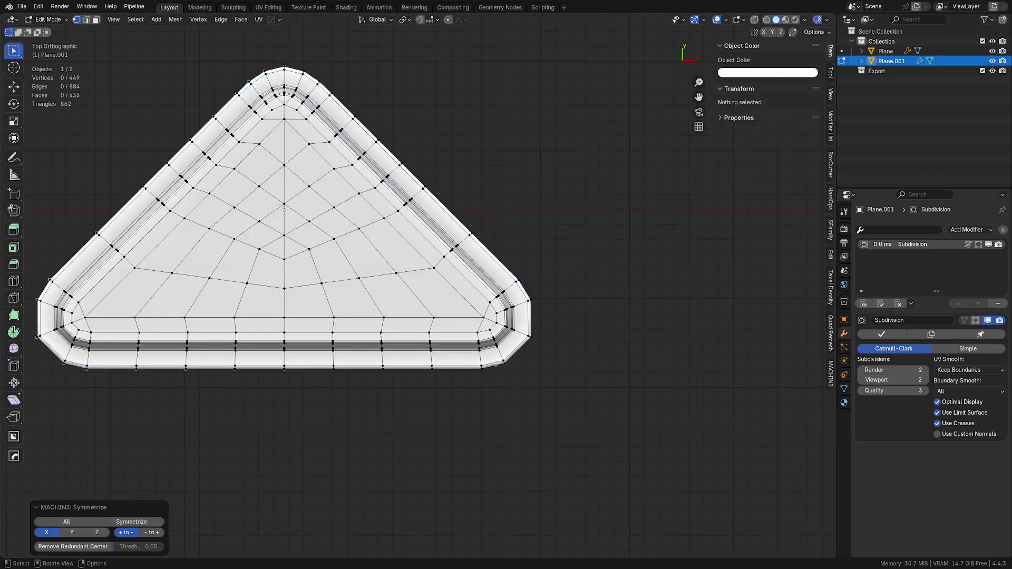
Examine the reduced lower-right corner from above, in the editing cage and smoothed in Object Mode.
scroll(524, 320, up, 5)
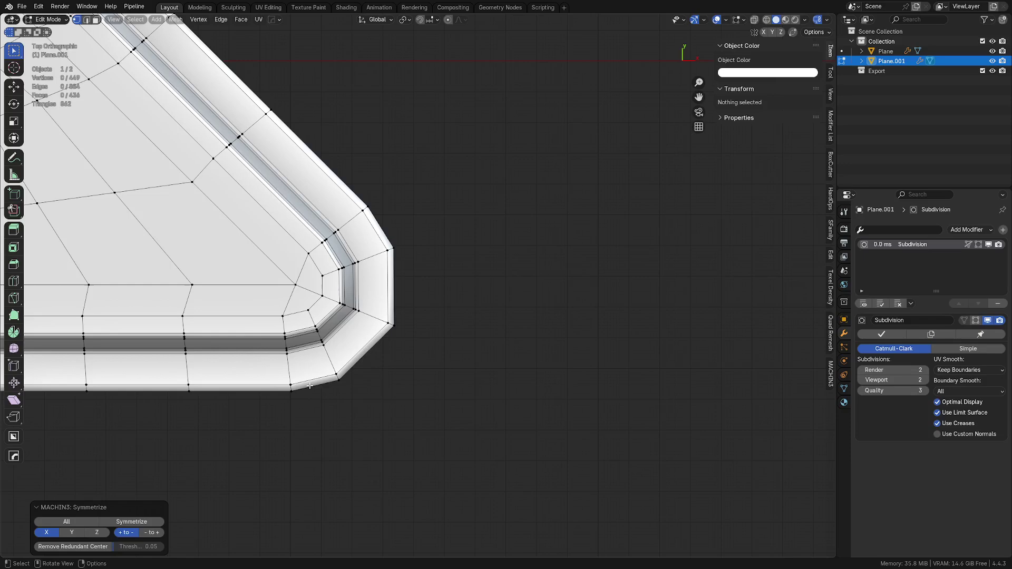
click(374, 366)
key(alt+z)
key(alt+z)
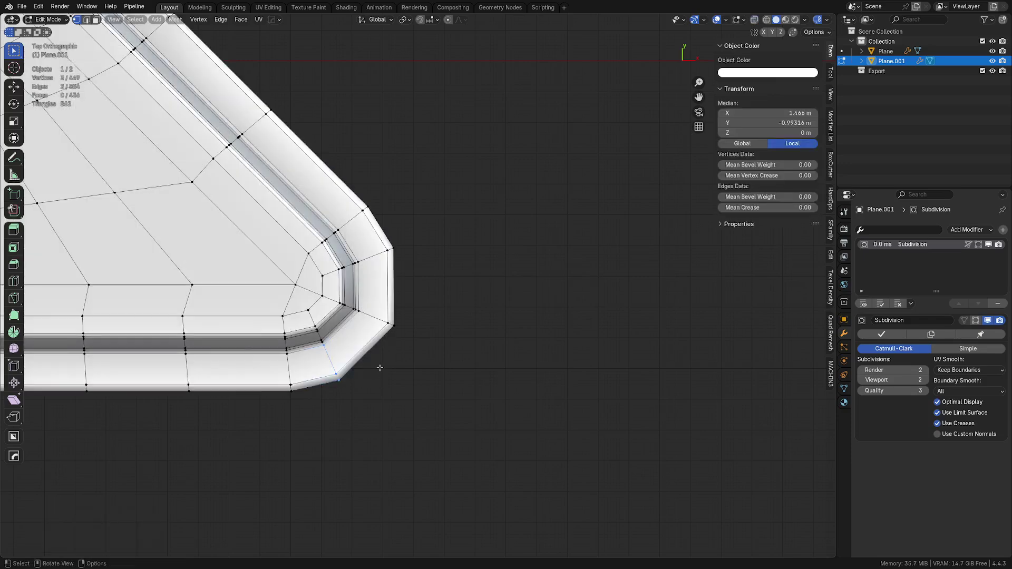
shift+middle_drag(386, 366, 461, 363)
key(Tab)
click(467, 316)
scroll(410, 285, down, 4)
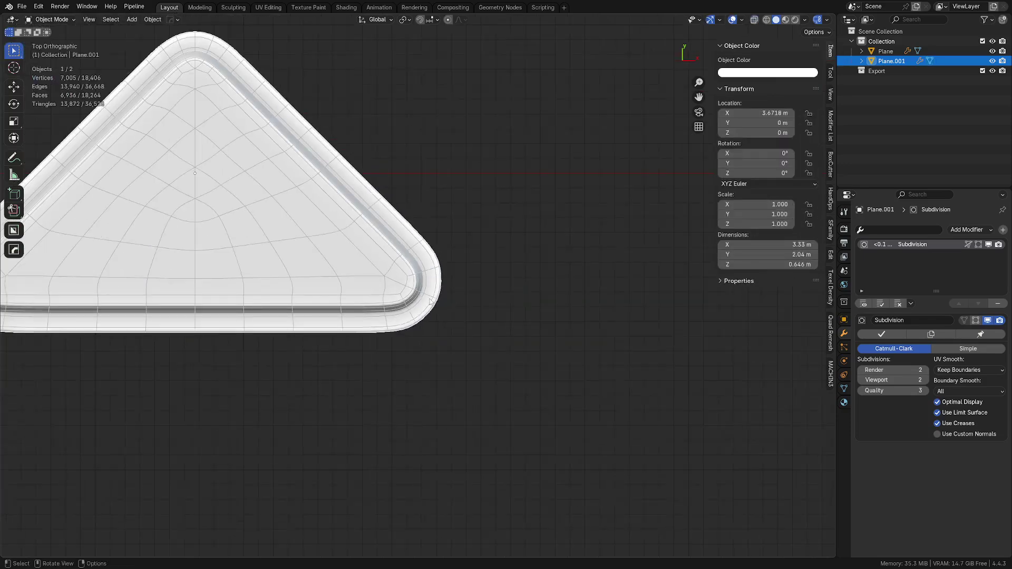
Try symmetrizing the whole mesh across X again and undo the repeated symmetrize.
shift+middle_drag(403, 307, 524, 334)
key(Tab)
click(506, 332)
key(a)
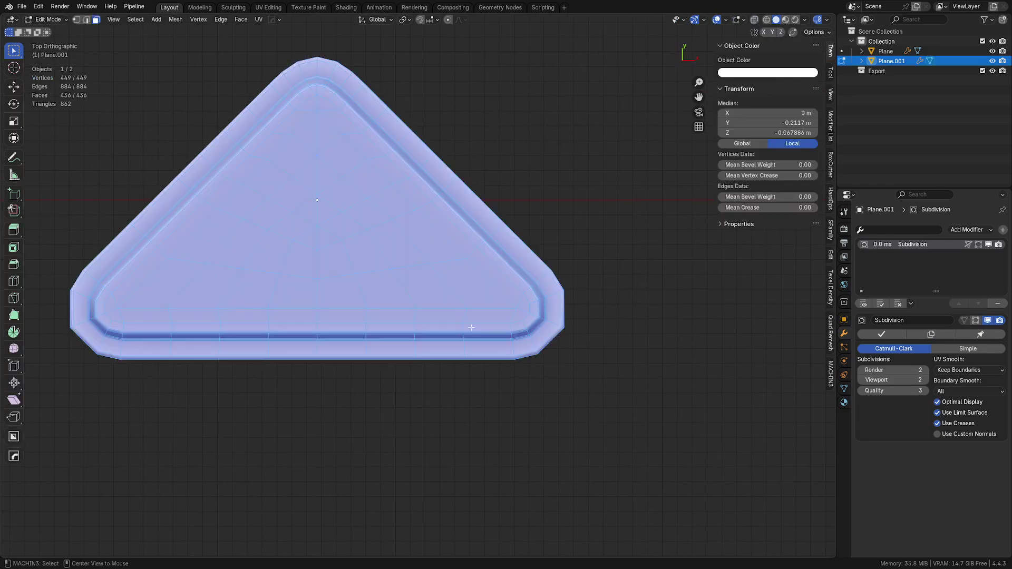
key(alt+x)
shift+middle_drag(390, 331, 427, 379)
key(a)
key(alt+x)
key(ctrl+z)
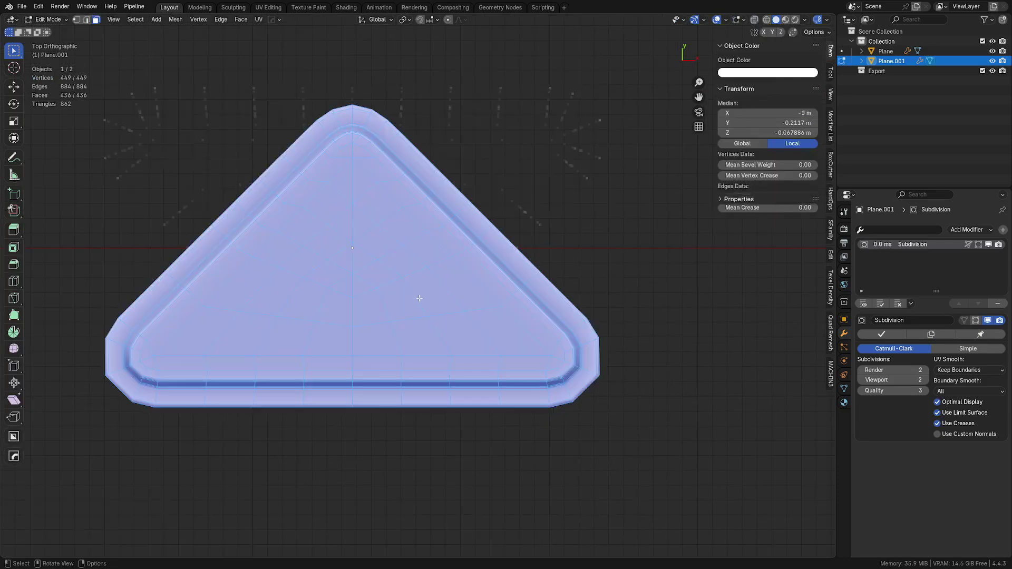
Try dissolving the centre-line edges between the central junction and the apex, and undo it.
key(Tab)
click(421, 363)
key(alt+a)
alt+click(353, 341)
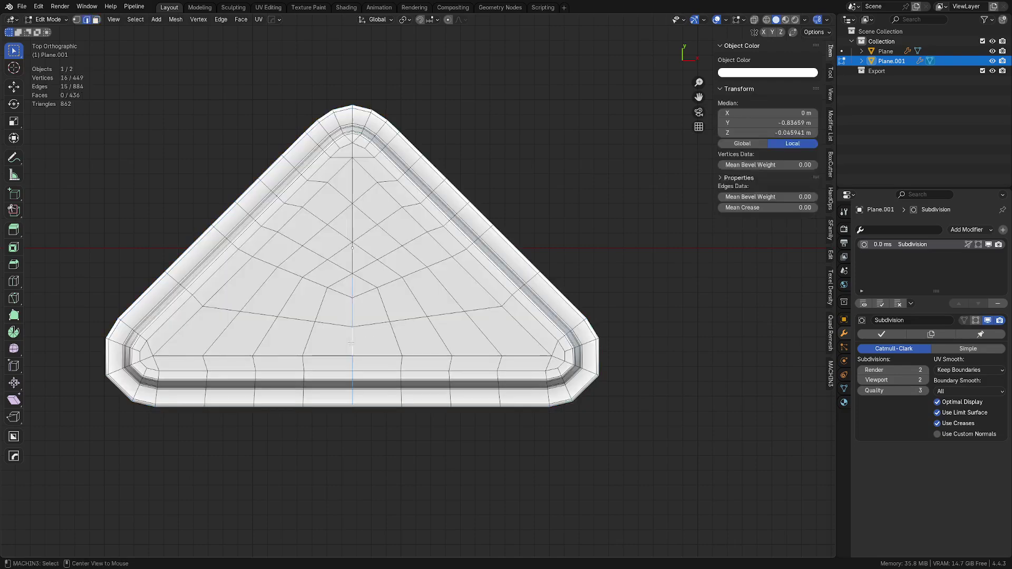
click(352, 288)
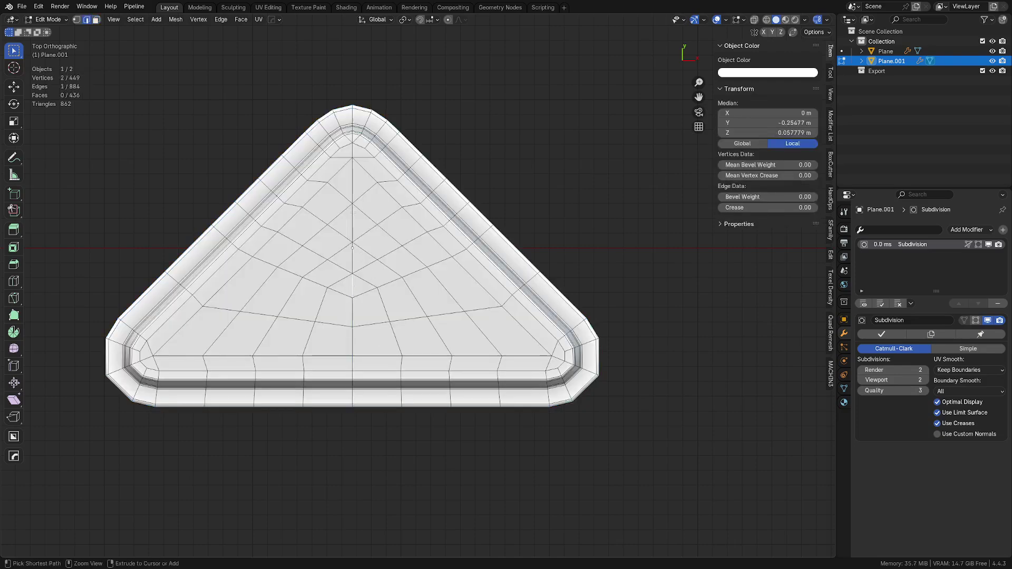
ctrl+click(352, 179)
key(ctrl+x)
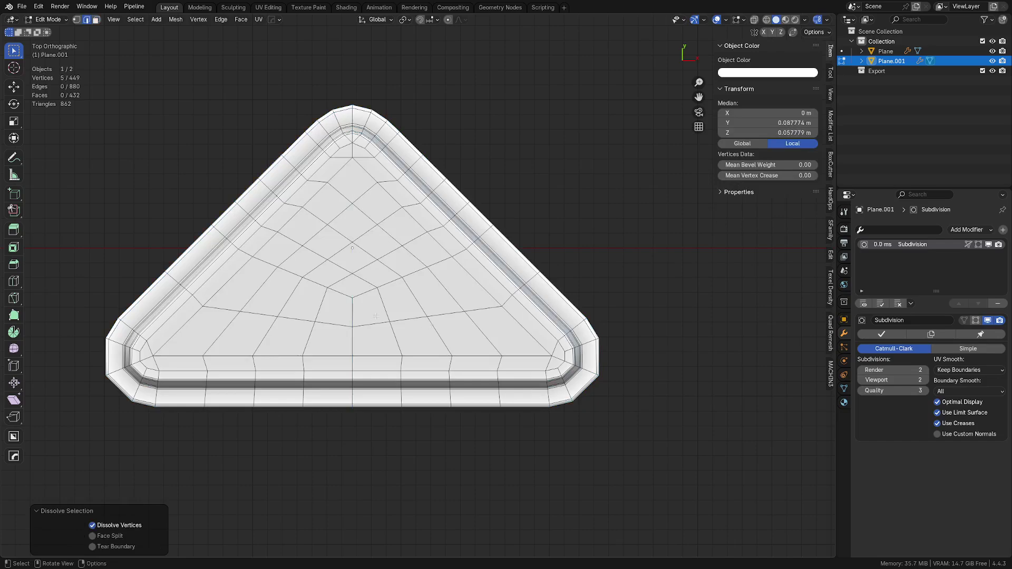
key(ctrl+z)
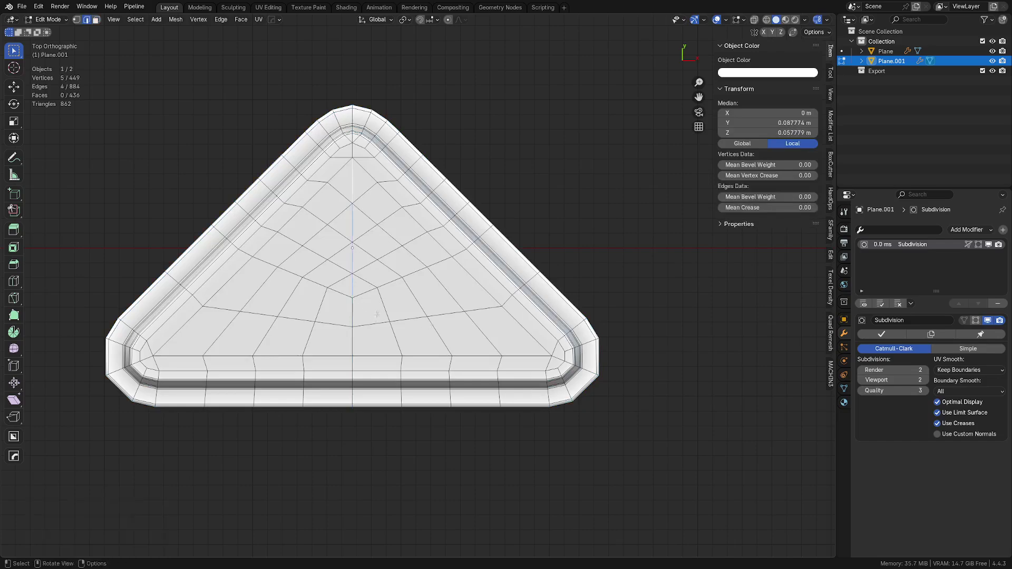
Dissolve the edge loops added between the central junction and the corners, including the remaining loop near the apex.
middle_drag(376, 315, 386, 278)
key(Tab)
alt+click(357, 294)
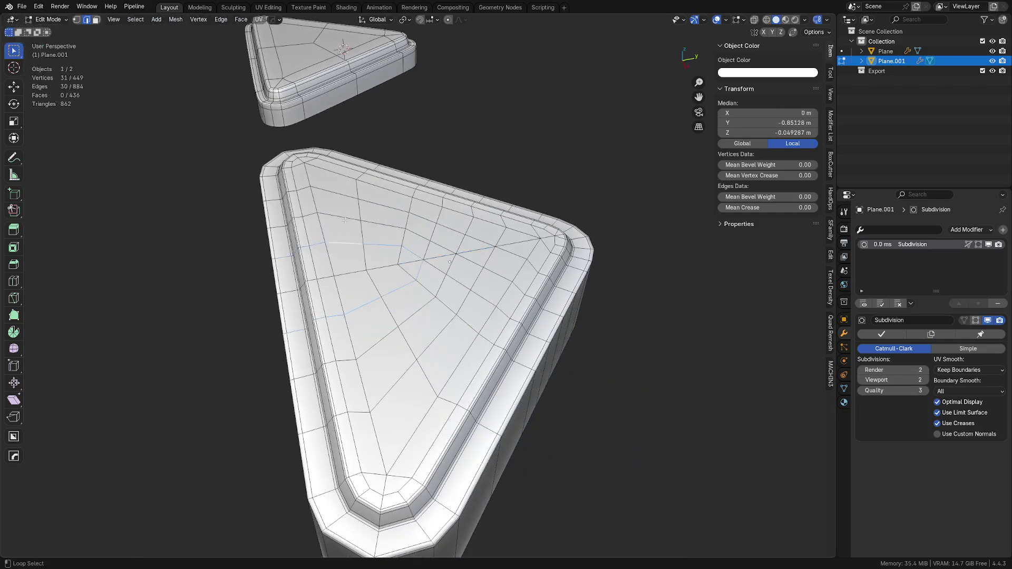
alt+shift+click(464, 313)
alt+shift+click(453, 333)
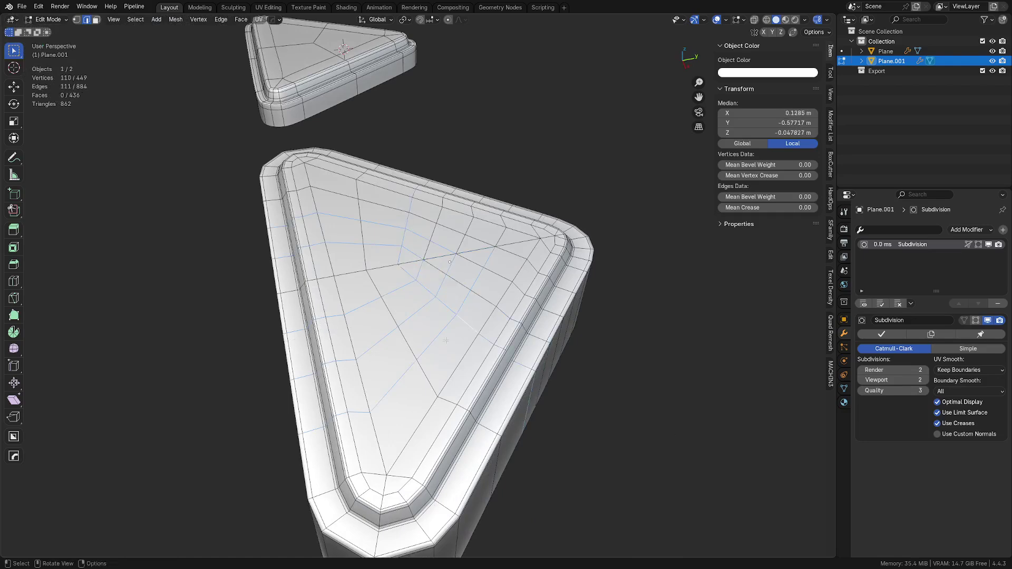
alt+shift+click(420, 382)
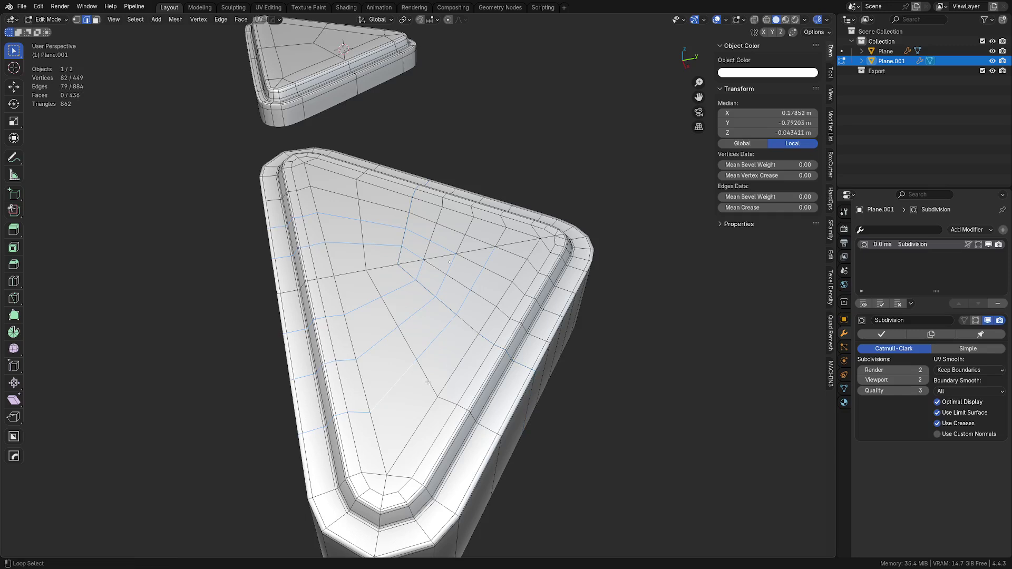
alt+shift+click(427, 381)
alt+shift+click(495, 274)
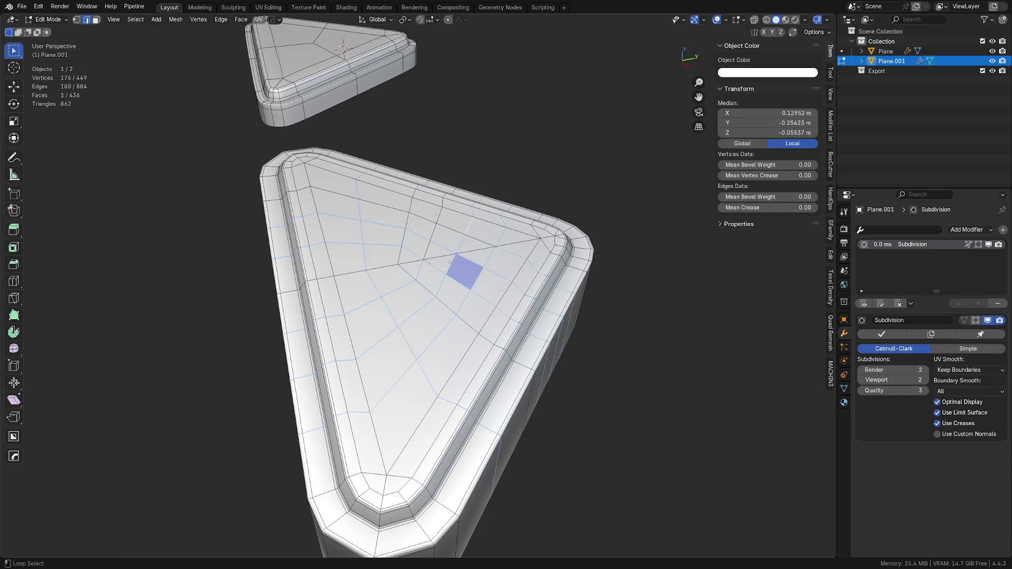
key(ctrl+x)
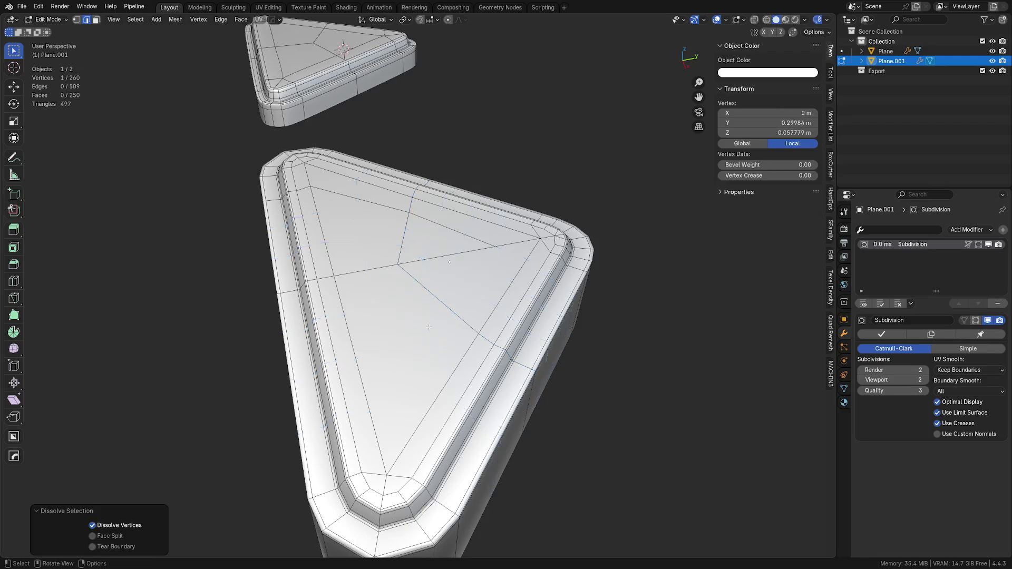
middle_drag(429, 327, 540, 387)
alt+click(420, 237)
key(ctrl+x)
Dissolve the vertical edge from the central junction to the inner apex corner and check the smoothed top in Object Mode.
key(Tab)
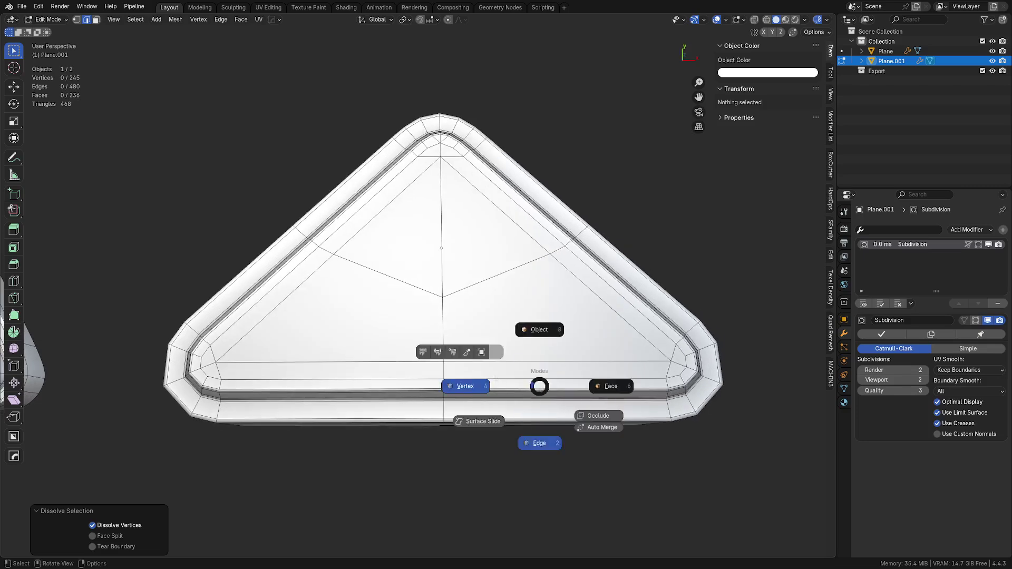
click(476, 383)
click(452, 296)
alt+middle_drag(452, 296, 450, 300)
key(Tab)
click(446, 334)
click(438, 275)
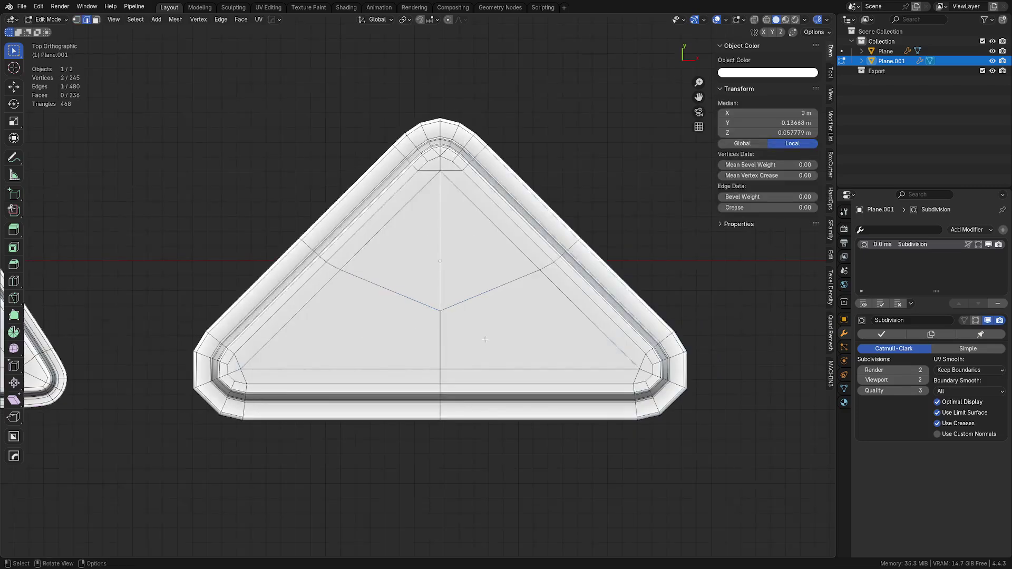
key(ctrl+x)
shift+middle_drag(495, 329, 486, 342)
key(Tab)
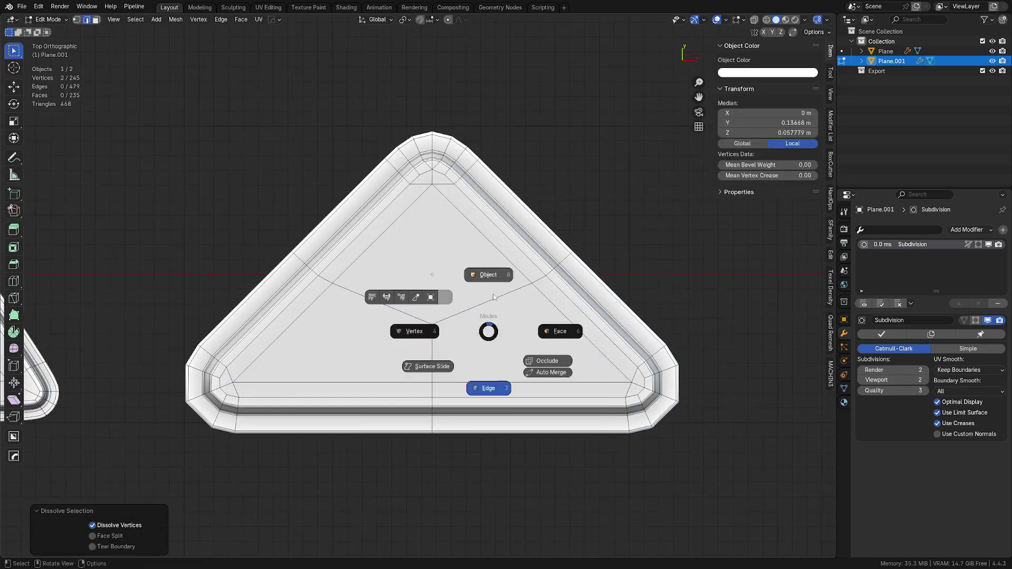
click(488, 276)
key(alt+a)
click(503, 366)
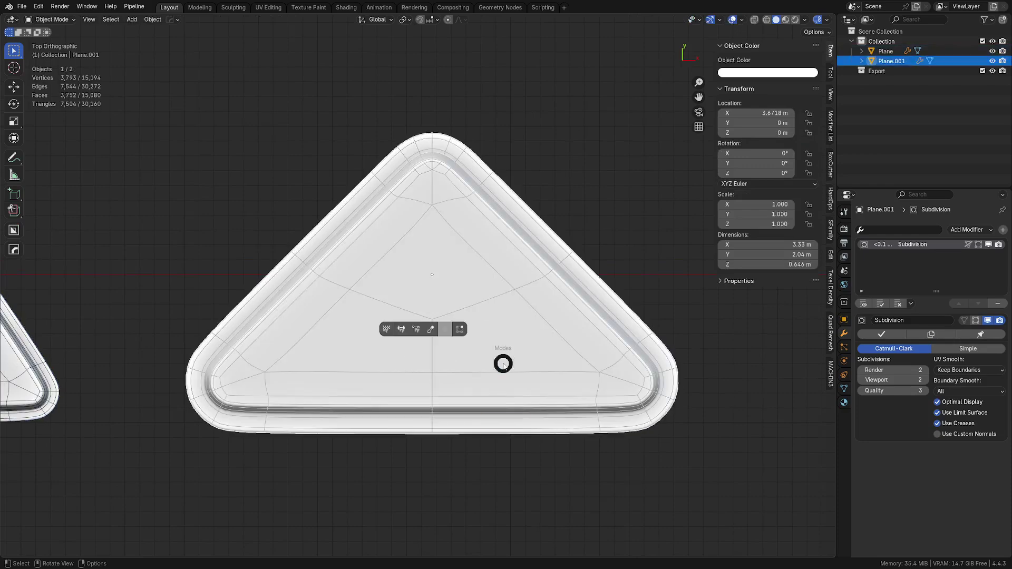
Dissolve the short centre edge inside the apex corner and the two edge loops flanking the corner's centre line.
key(Tab)
key(ctrl+x)
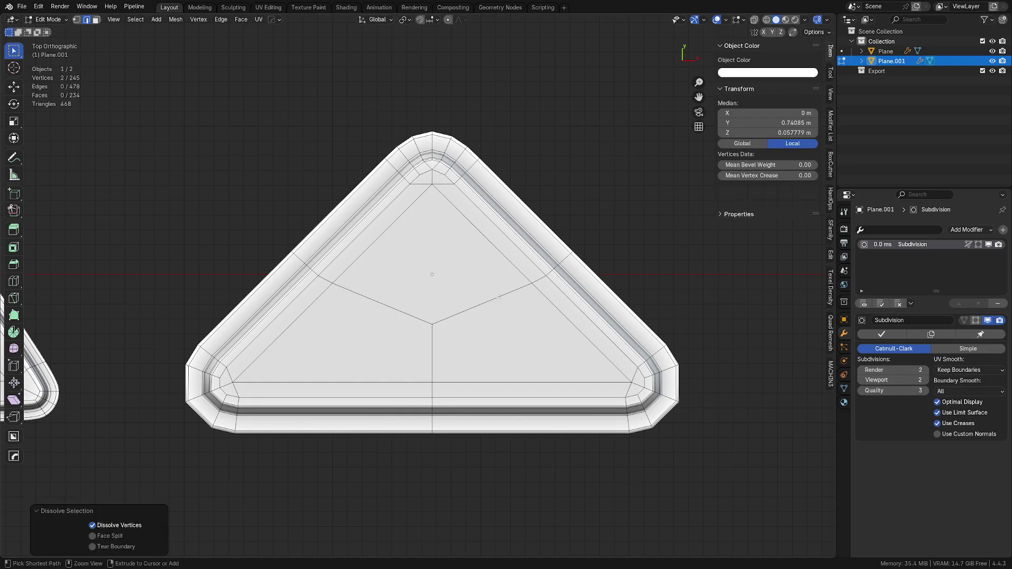
shift+middle_drag(499, 288, 492, 397)
scroll(464, 322, up, 7)
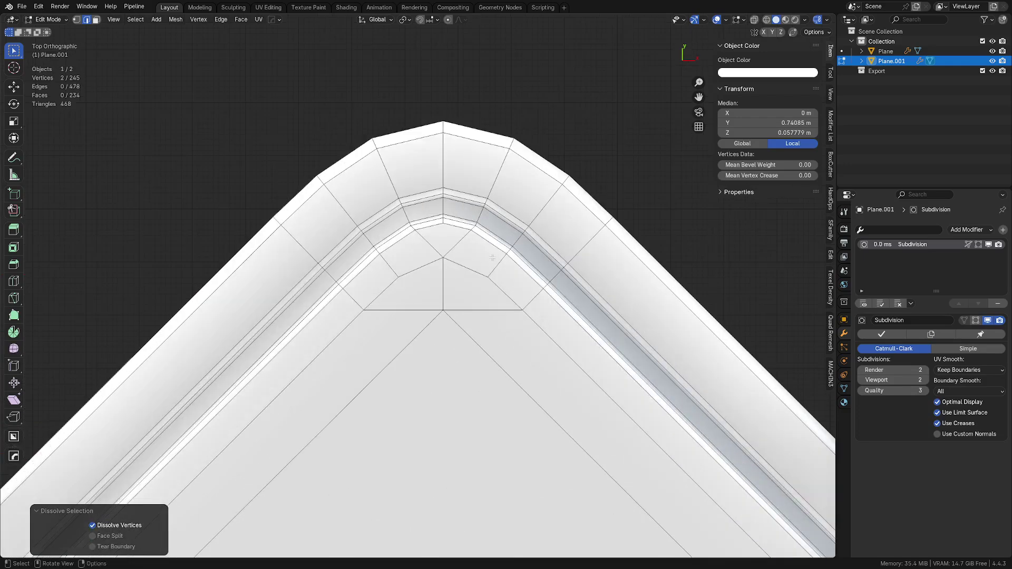
shift+middle_drag(447, 256, 415, 309)
click(398, 298)
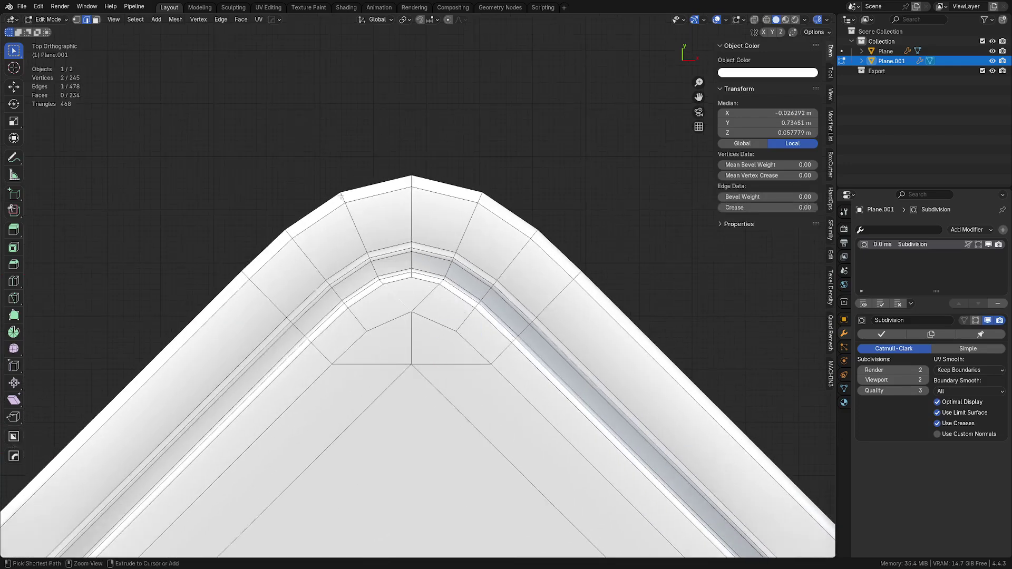
ctrl+click(358, 223)
key(alt+a)
alt+click(358, 224)
alt+shift+click(462, 235)
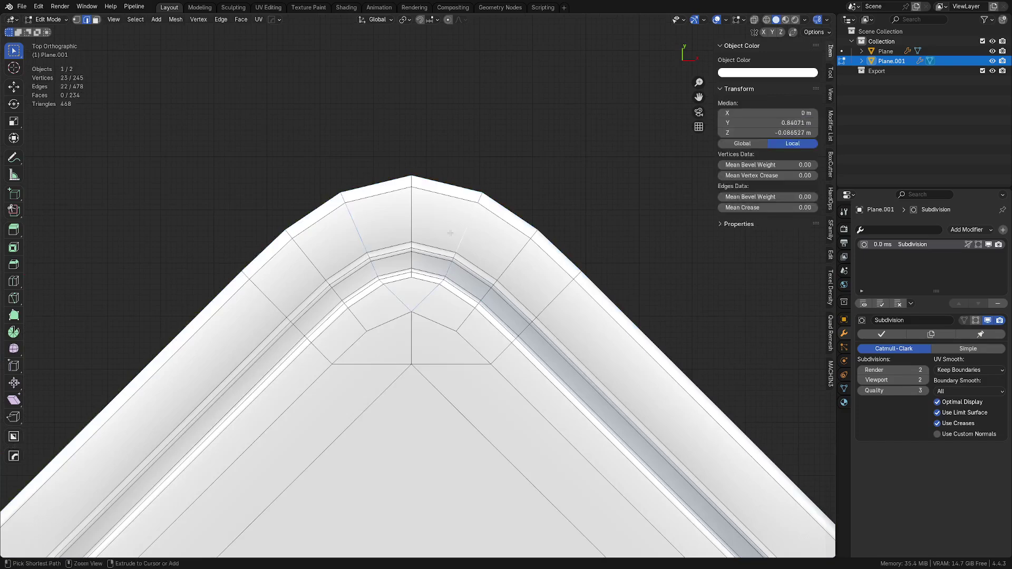
key(ctrl+x)
Reconnect the inner apex vertex to the rim with a centre edge and symmetrize the mesh across X, positive to negative.
key(Tab)
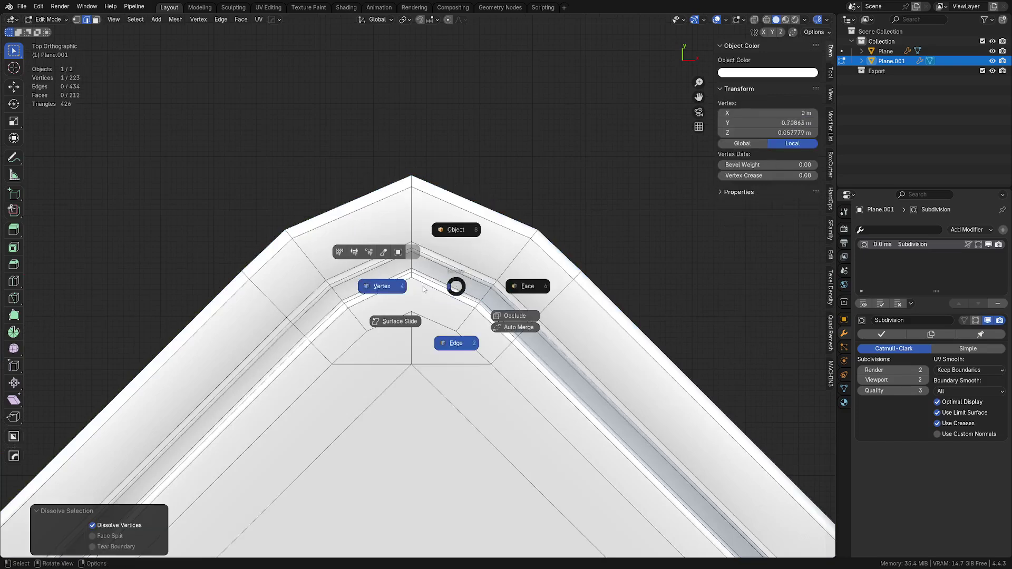
click(423, 289)
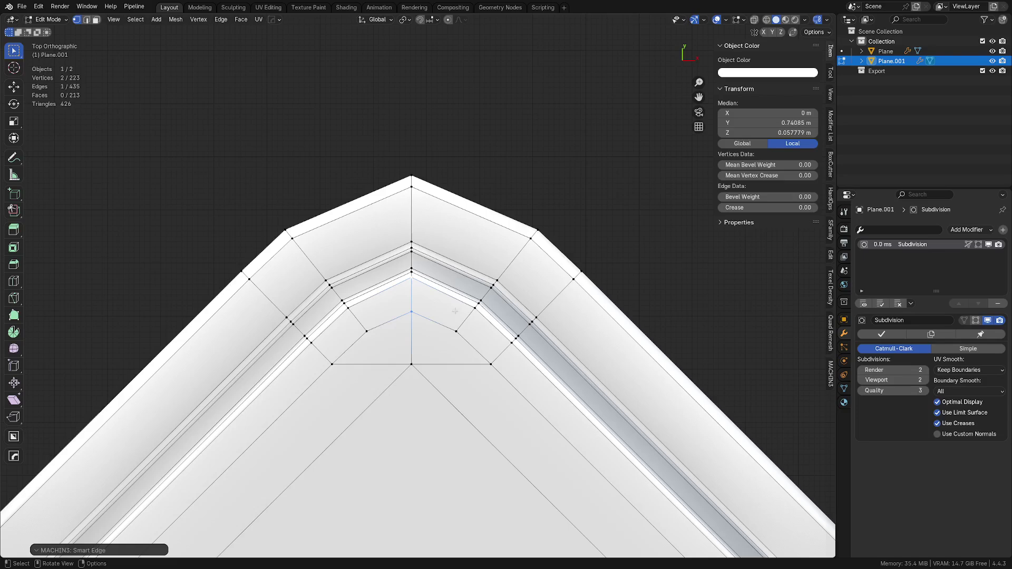
scroll(455, 310, down, 5)
key(a)
key(alt+x)
Dissolve the recreated vertical edge between the central junction and the apex, and view the smoothed piece in Object Mode.
key(Tab)
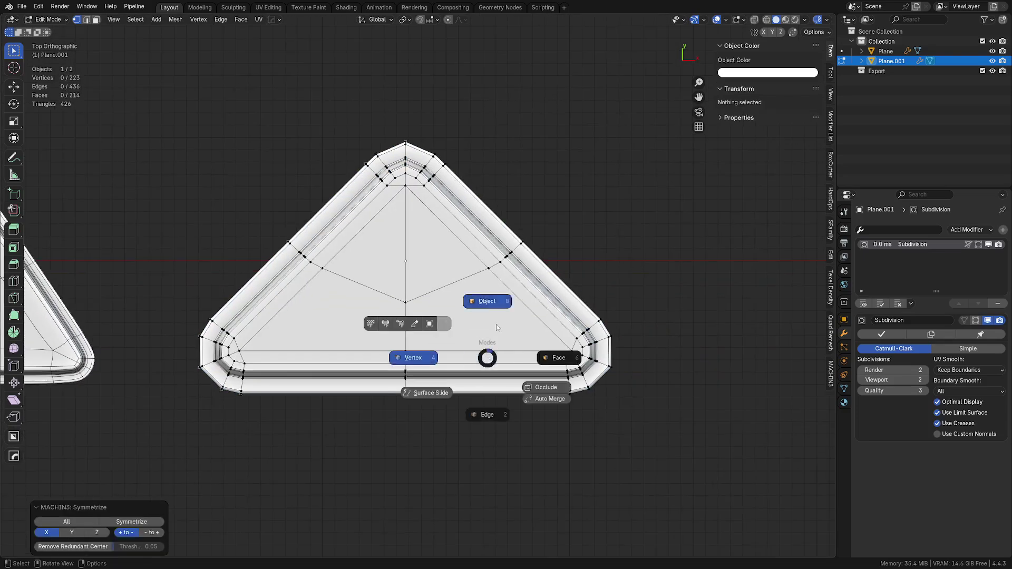
key(Tab)
click(428, 288)
click(408, 250)
key(ctrl+x)
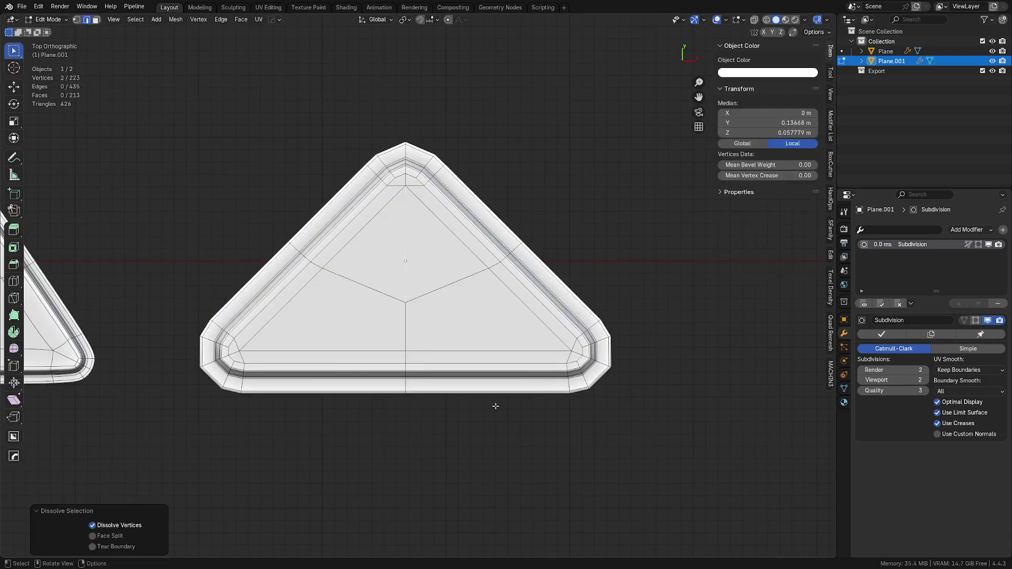
middle_drag(495, 405, 275, 278)
key(Tab)
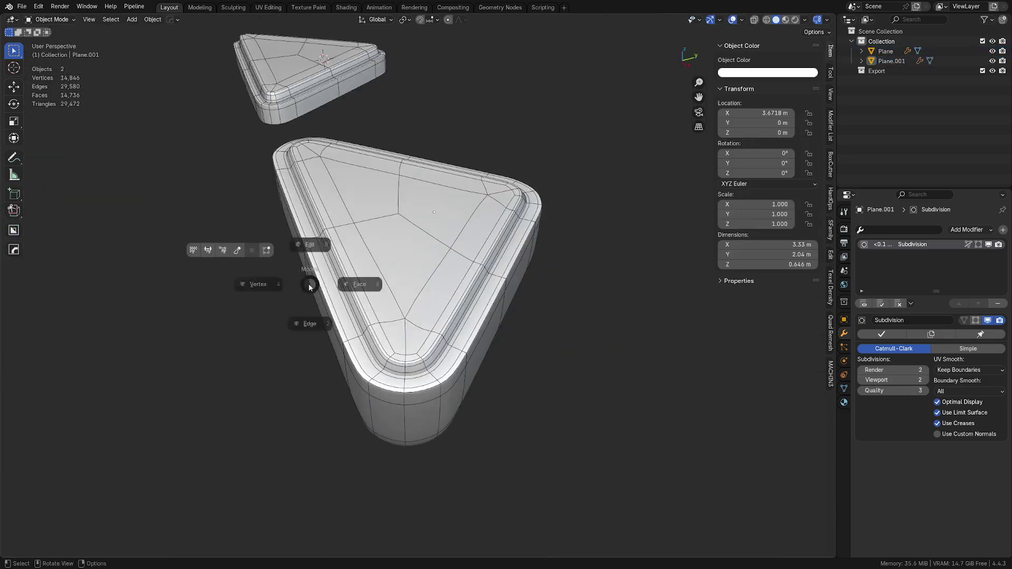
Add three centred loop cuts across the wide triangular piece's sides and view the smoothed result from the top in Object Mode.
click(314, 323)
middle_drag(392, 290, 417, 296)
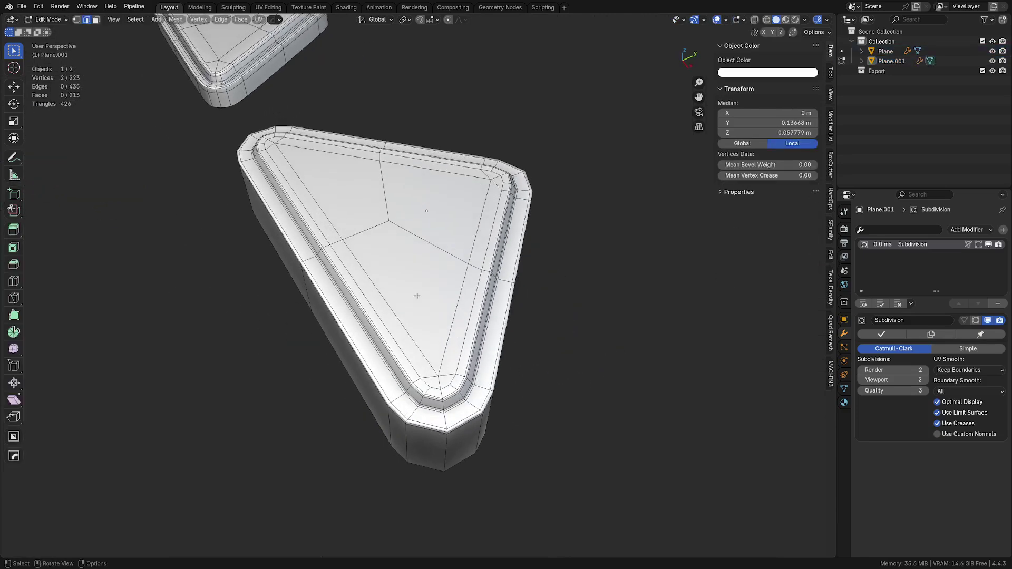
click(467, 316)
right_click(469, 315)
key(ctrl+r)
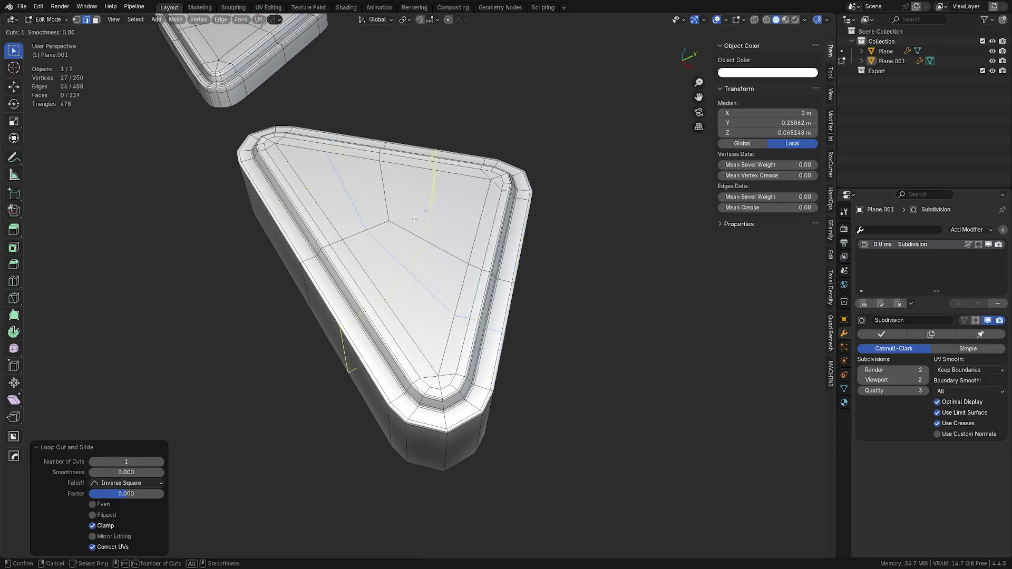
click(399, 203)
right_click(399, 203)
key(ctrl+r)
click(416, 226)
right_click(416, 225)
middle_drag(416, 248, 496, 360)
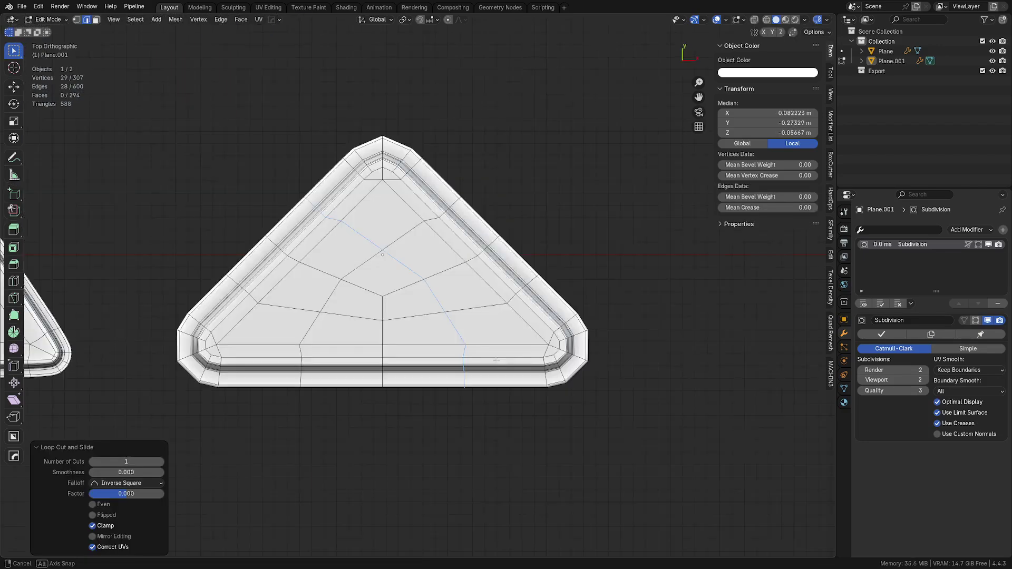
key(Tab)
click(427, 256)
scroll(406, 342, down, 3)
shift+middle_drag(406, 343, 440, 293)
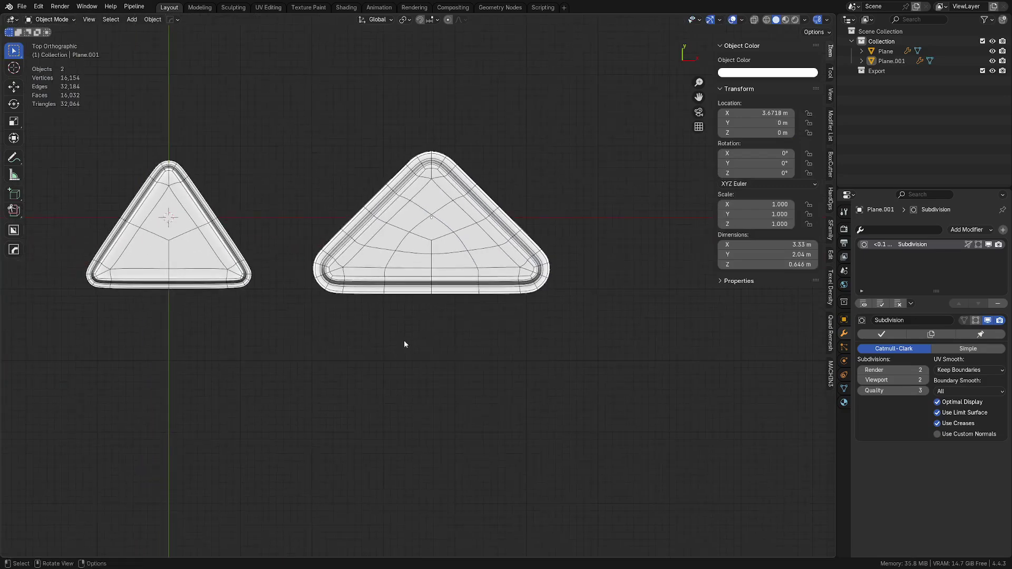
Add a plane and move it within the XY plane into the empty space below the wide triangular piece.
shift+middle_drag(487, 379, 402, 283)
key(shift+a)
mouse_move(394, 308)
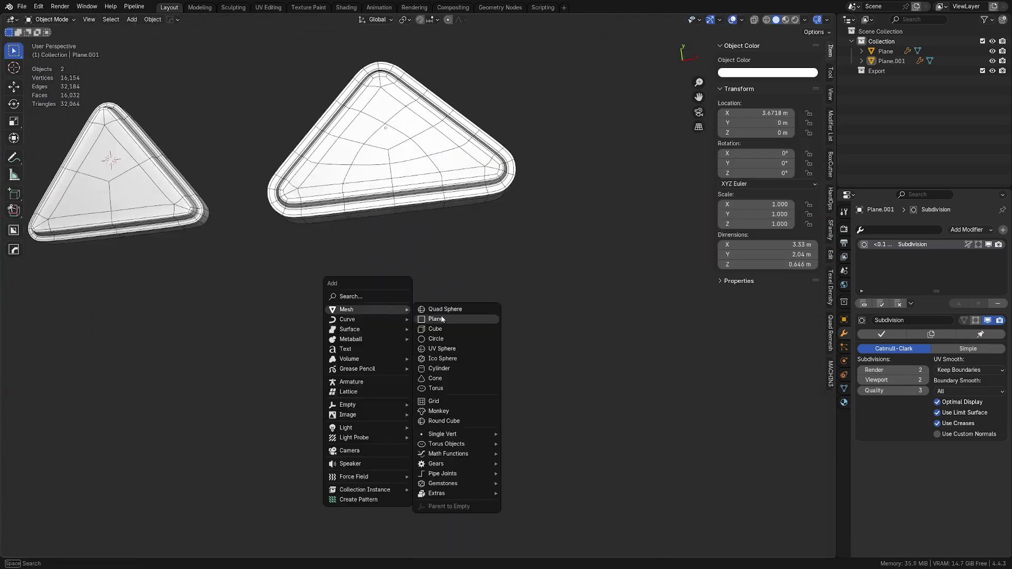
click(442, 319)
key(g)
key(shift+z)
click(594, 470)
Merge the plane's two upper vertices at their center to form a triangle.
key(Tab)
click(532, 470)
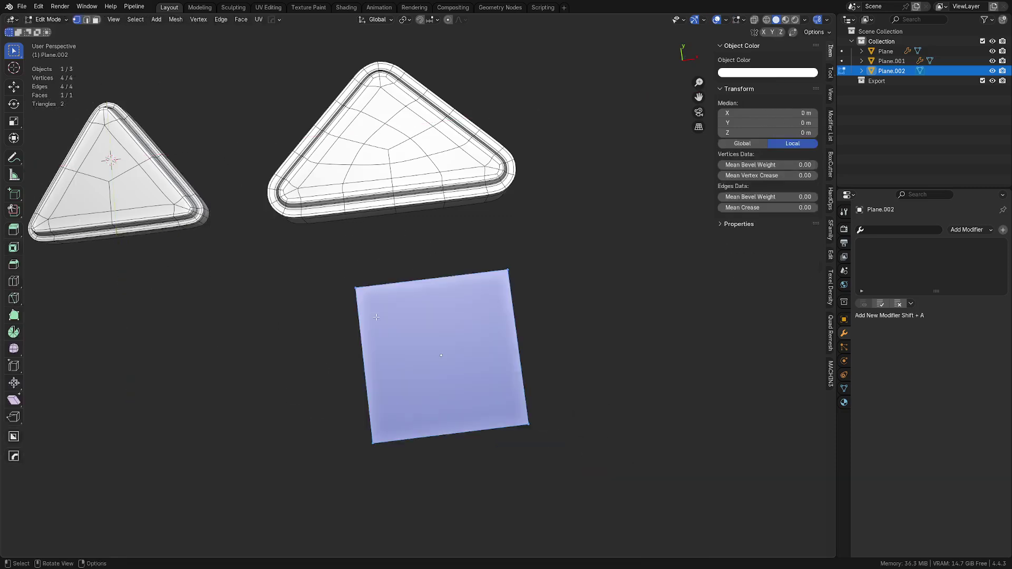
click(356, 287)
shift+click(506, 272)
key(shift+1)
Poke the triangle's face so edges run from its centre to each corner.
key(Tab)
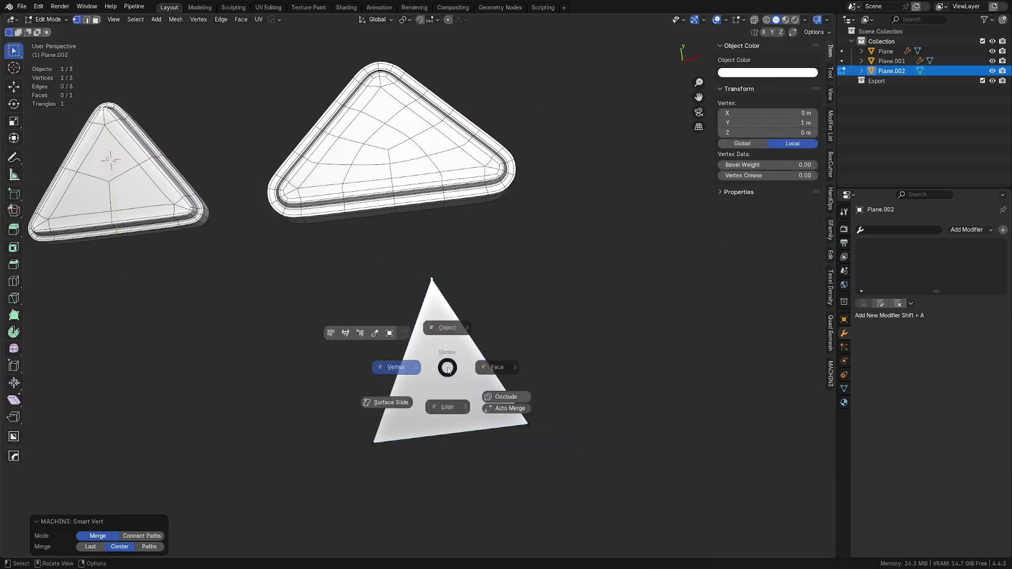
click(494, 368)
click(443, 367)
right_click(440, 368)
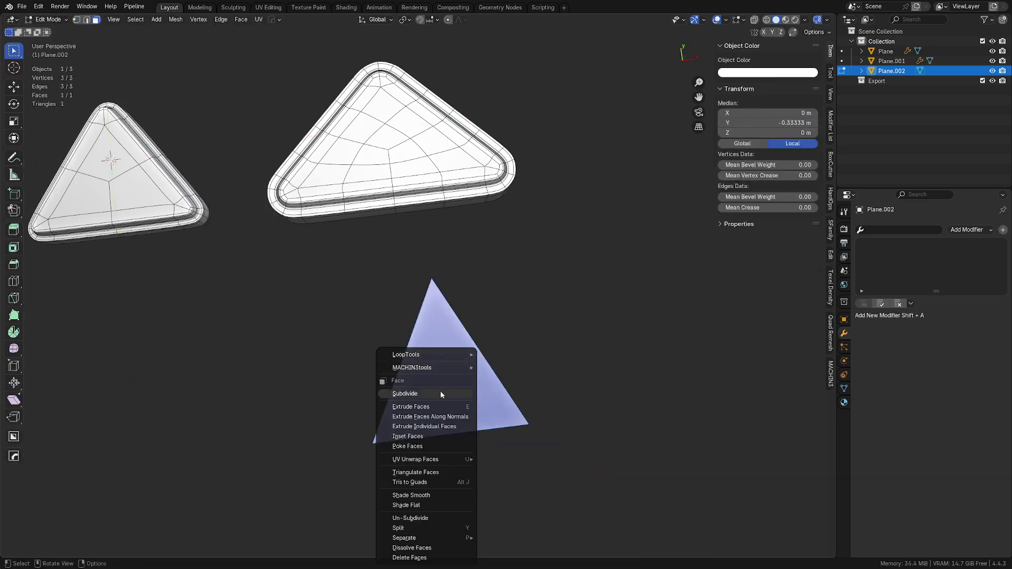
click(435, 446)
Knife-cut edges from the triangle's centre vertex to the midpoint of each side.
key(KP_Decimal)
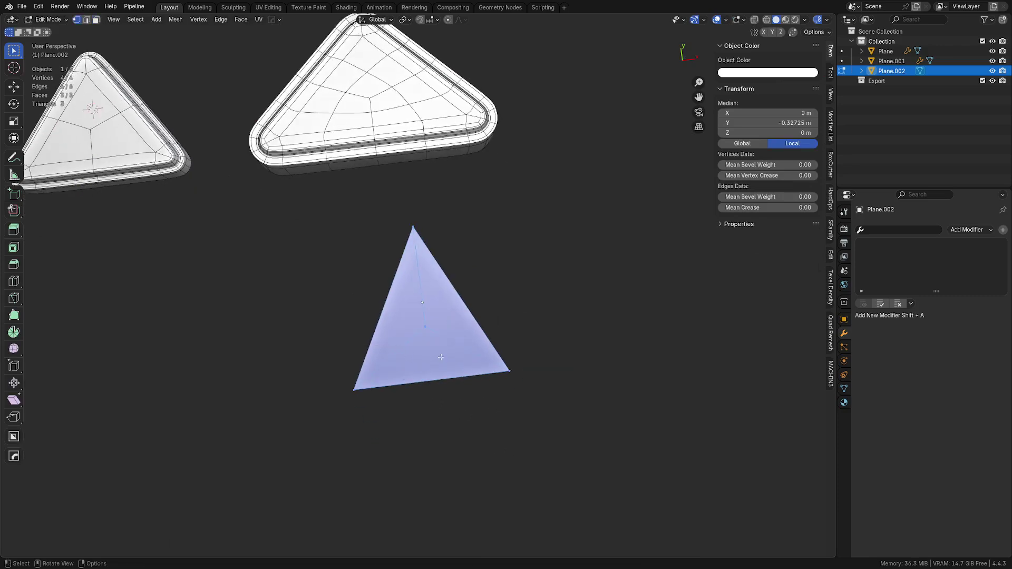
key(alt+a)
key(k)
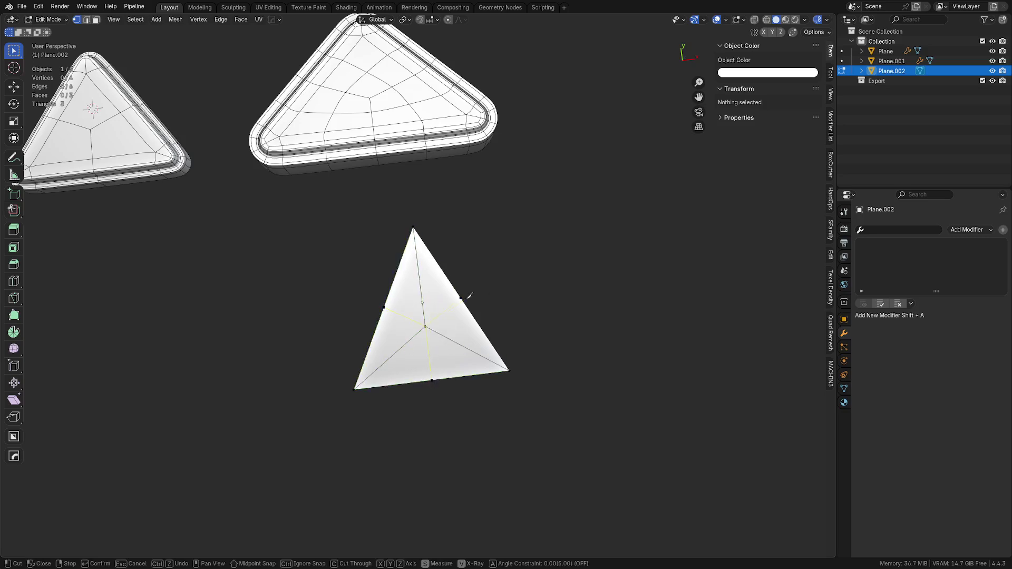
key(Return)
key(alt+a)
Try to dissolve the three edges running from the triangle's centre to its corners.
key(Tab)
click(465, 424)
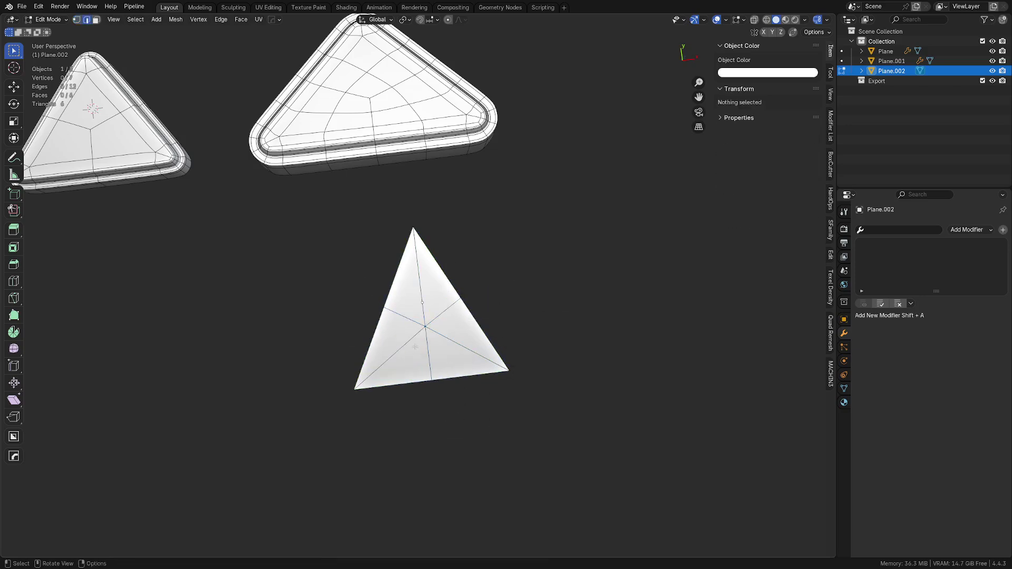
click(396, 352)
shift+click(463, 347)
shift+click(419, 280)
key(ctrl+x)
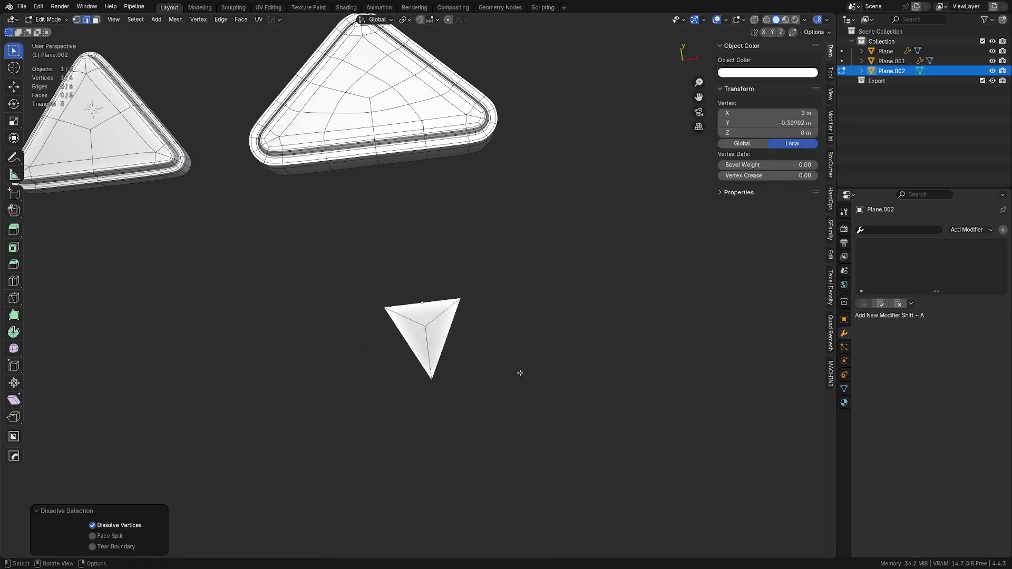
key(ctrl+z)
Dissolve each pair of faces sharing a corner of the triangle, leaving three quads around the centre.
key(Tab)
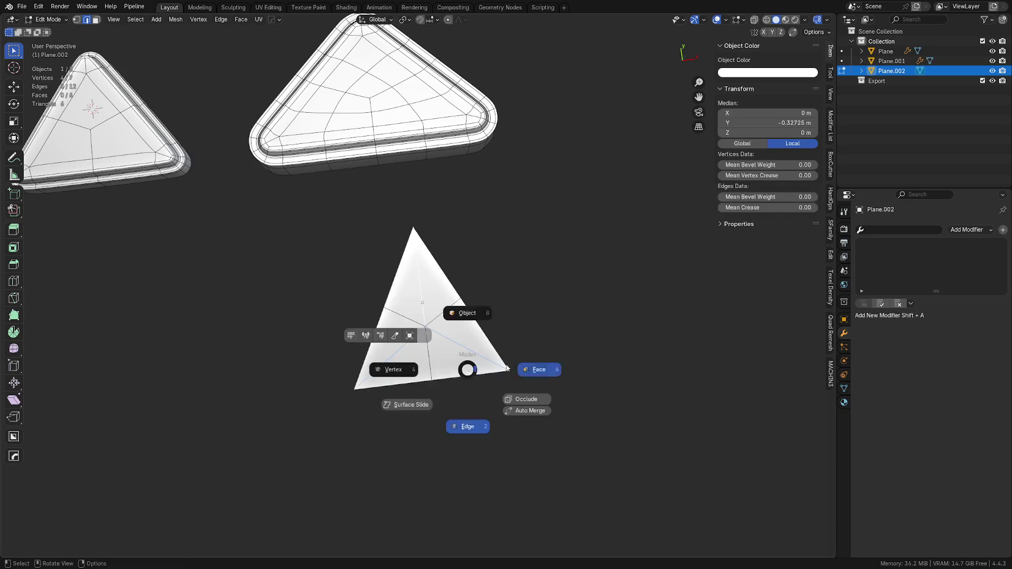
click(536, 369)
click(410, 362)
shift+click(393, 338)
key(ctrl+x)
click(411, 297)
shift+click(434, 293)
key(ctrl+x)
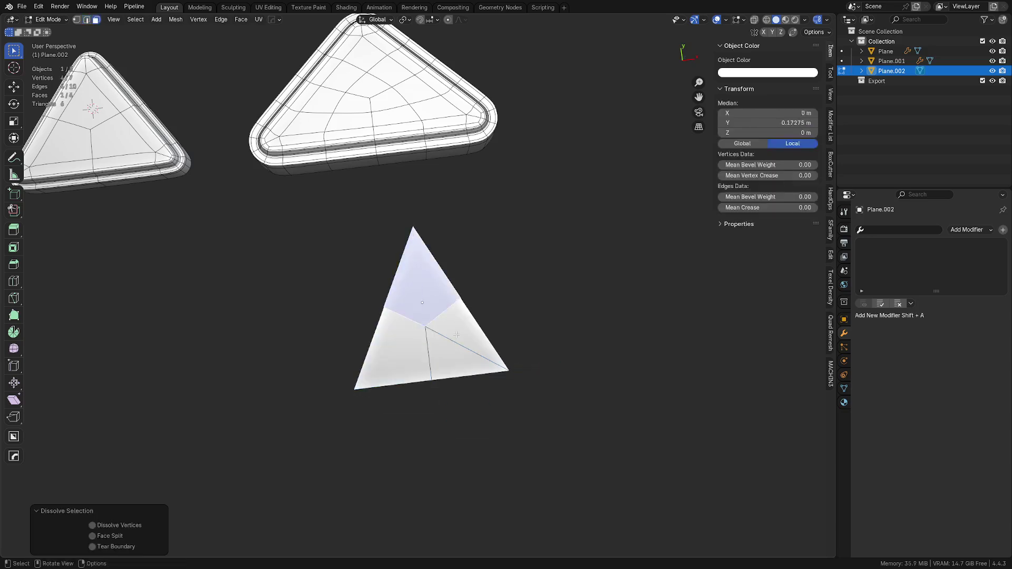
click(461, 329)
shift+click(454, 356)
key(ctrl+x)
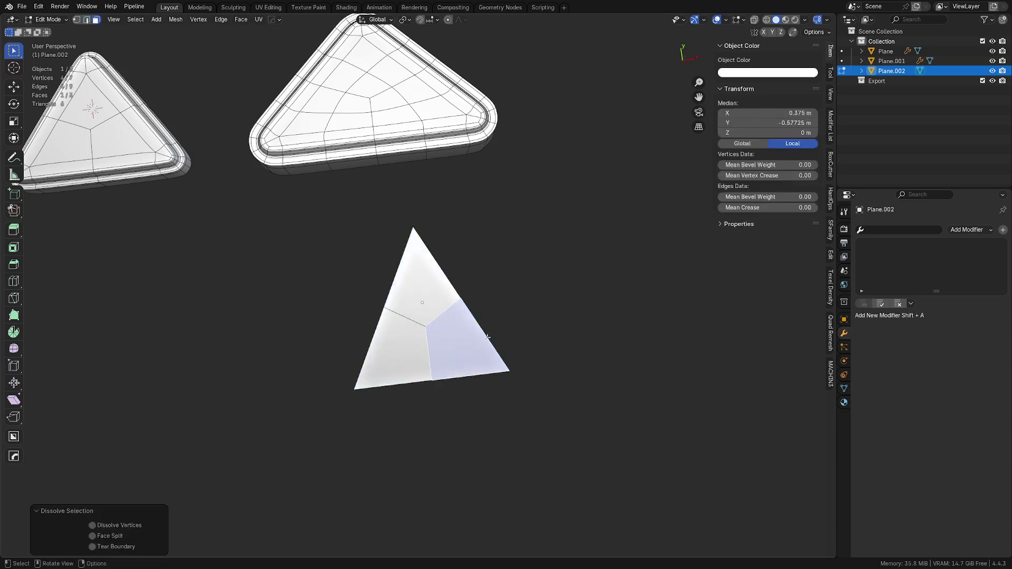
Move the flat triangle to about X 1.61 m, Y -2.03 m and add a level 2 Subdivision modifier.
shift+middle_drag(496, 329, 504, 317)
key(Tab)
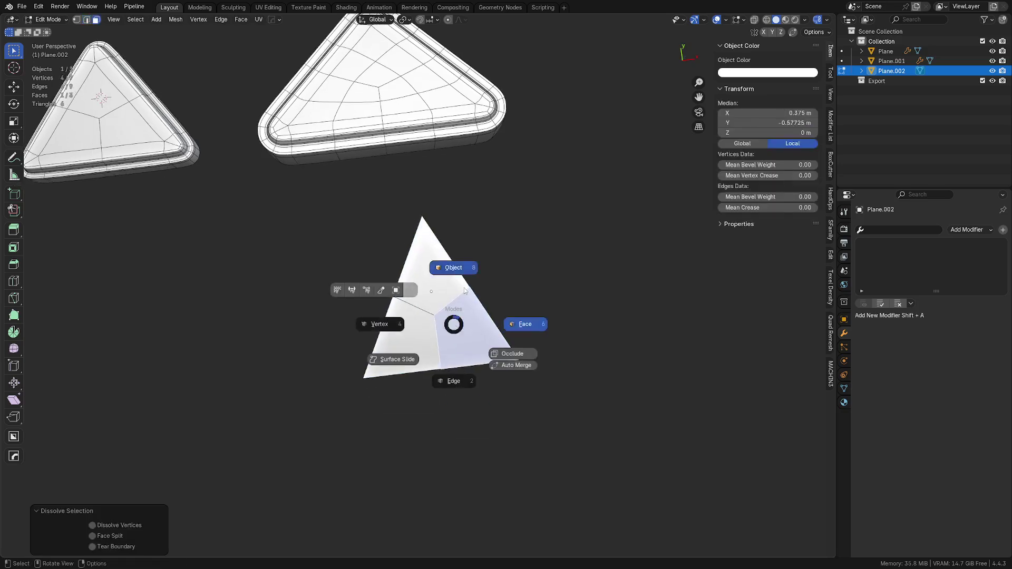
click(455, 294)
key(alt+a)
click(464, 304)
scroll(473, 284, down, 3)
key(KP_7)
key(g)
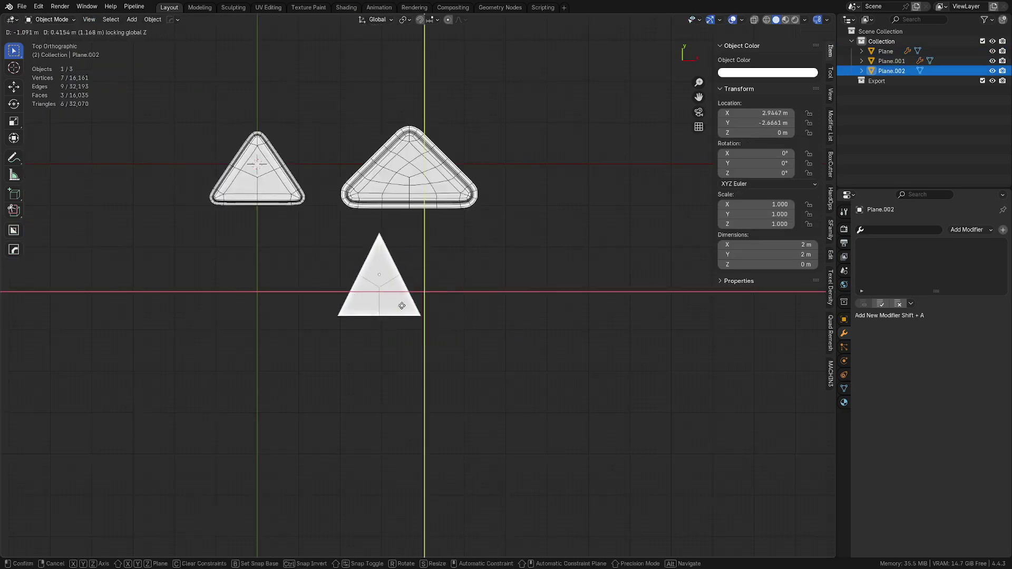
click(364, 308)
key(ctrl+2)
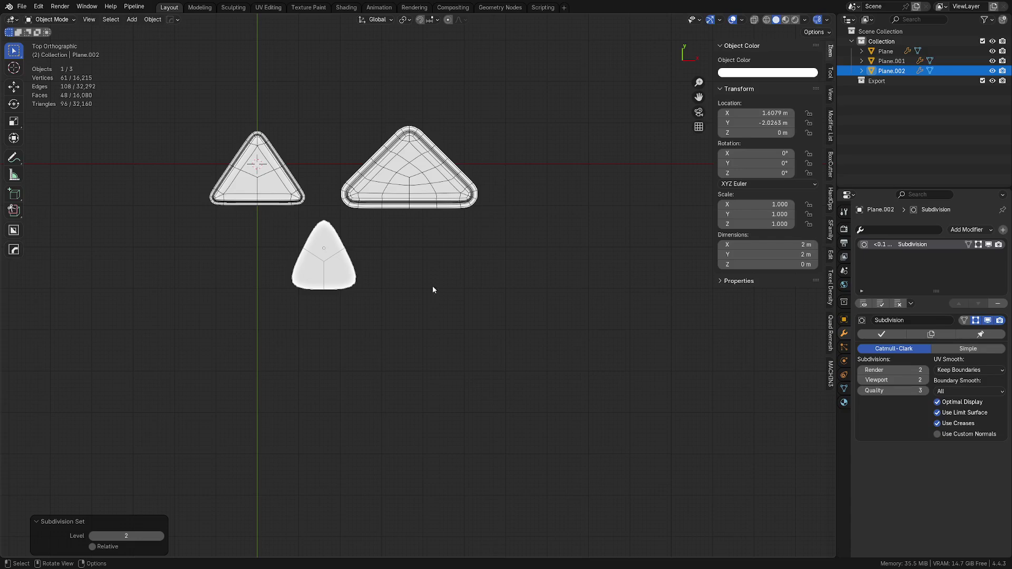
click(317, 255)
click(264, 173)
click(382, 182)
click(323, 247)
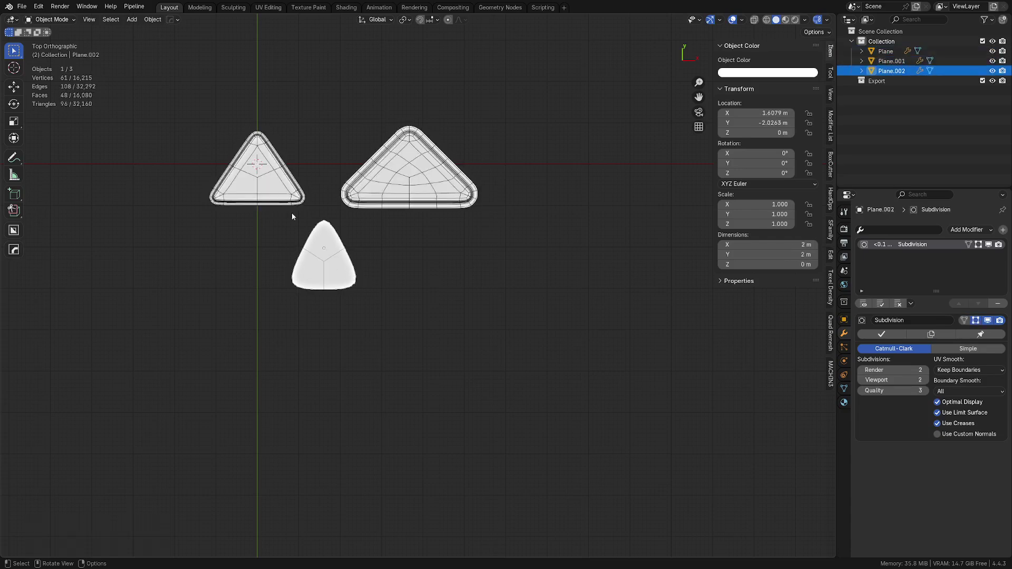
click(266, 182)
Remove the three added loop cuts from the wide triangular piece.
click(402, 192)
scroll(427, 230, up, 1)
shift+middle_drag(393, 229, 413, 245)
key(Tab)
key(ctrl+x)
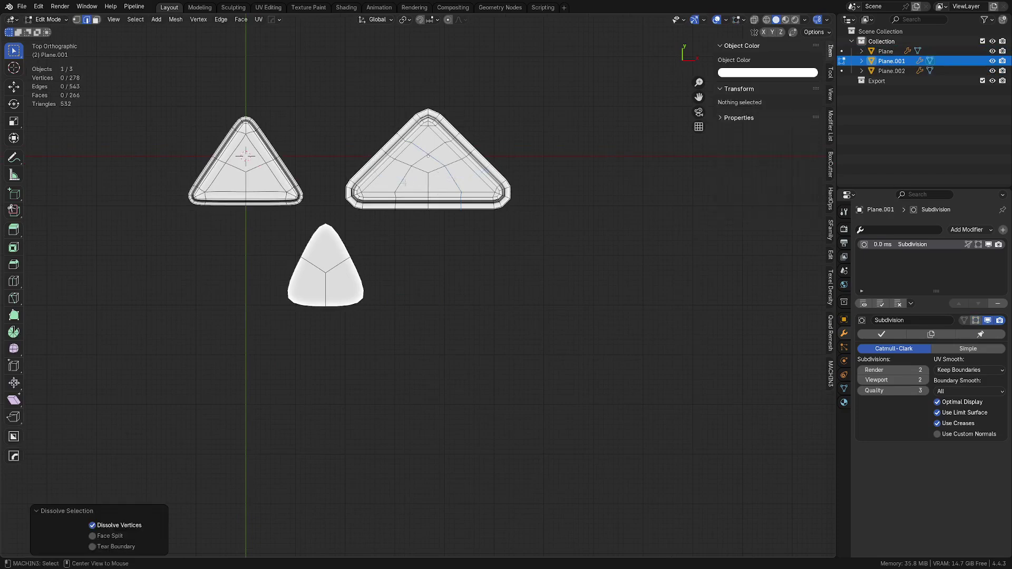
key(ctrl+z)
key(ctrl+shift+z)
Scale the entire mesh of the wide triangular piece to 0.859 along X.
key(a)
key(s)
key(x)
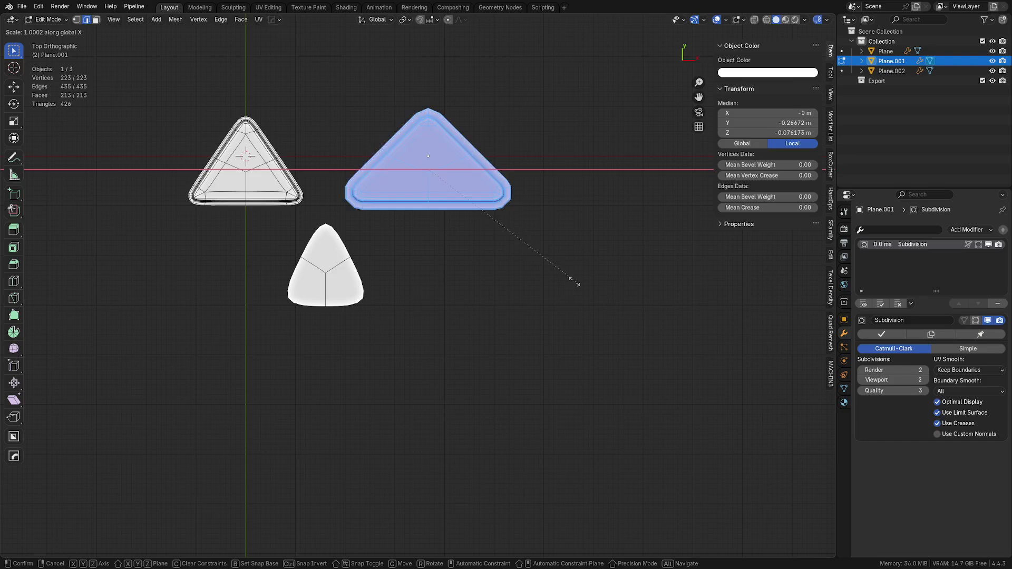
click(556, 266)
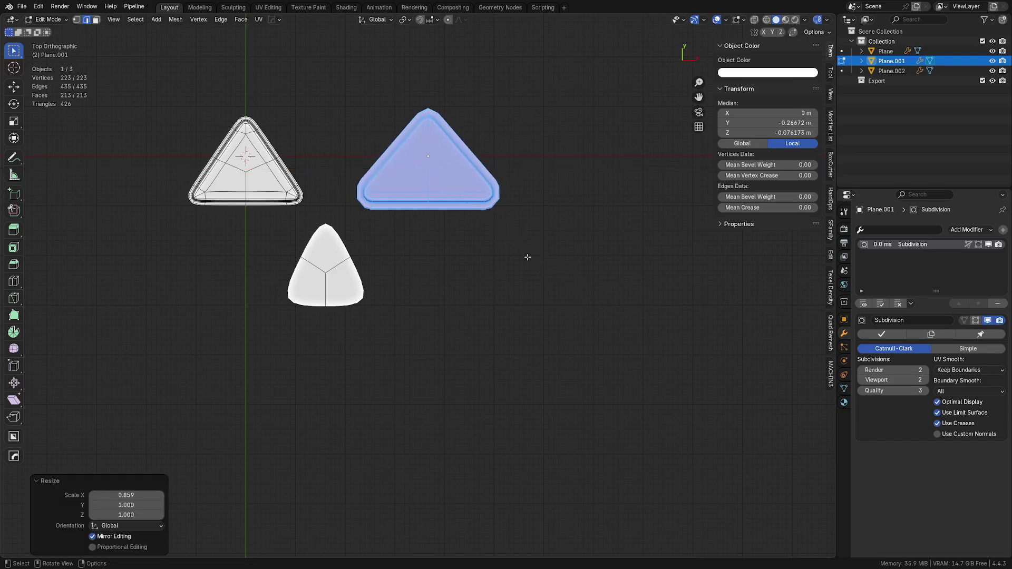
Move the wide triangular piece -1.0902 m along X and scale it down slightly in Object Mode.
key(Tab)
key(g)
key(x)
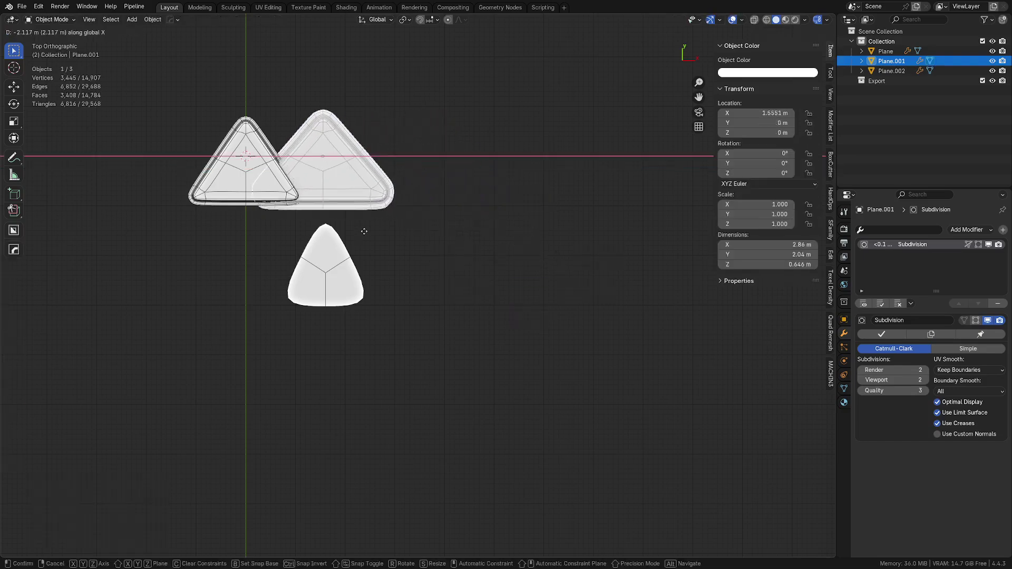
click(458, 248)
key(s)
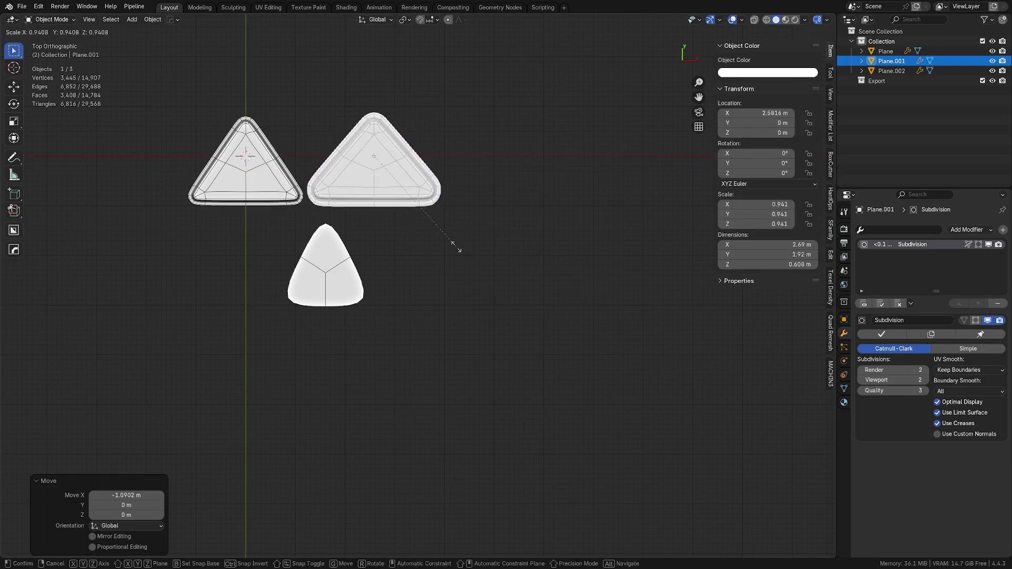
click(448, 245)
Move the flat triangle beside the two rimmed pieces, to about X 4.99 m, Y 0.13 m.
click(346, 280)
key(g)
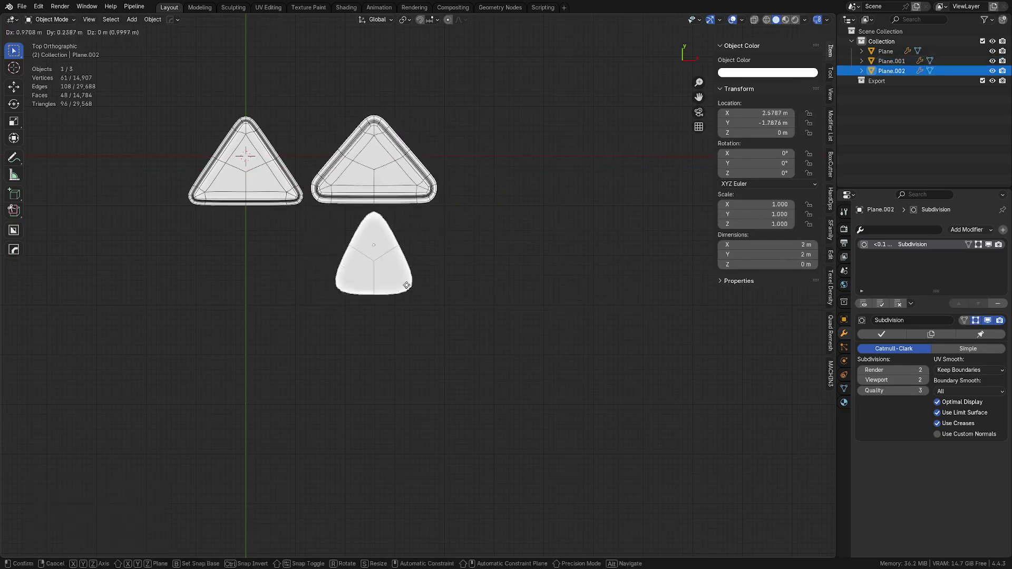
click(513, 198)
Add three centred loop cuts across the flat triangle, one through each pair of neighbouring quads.
key(Tab)
click(508, 253)
shift+middle_drag(509, 219, 468, 276)
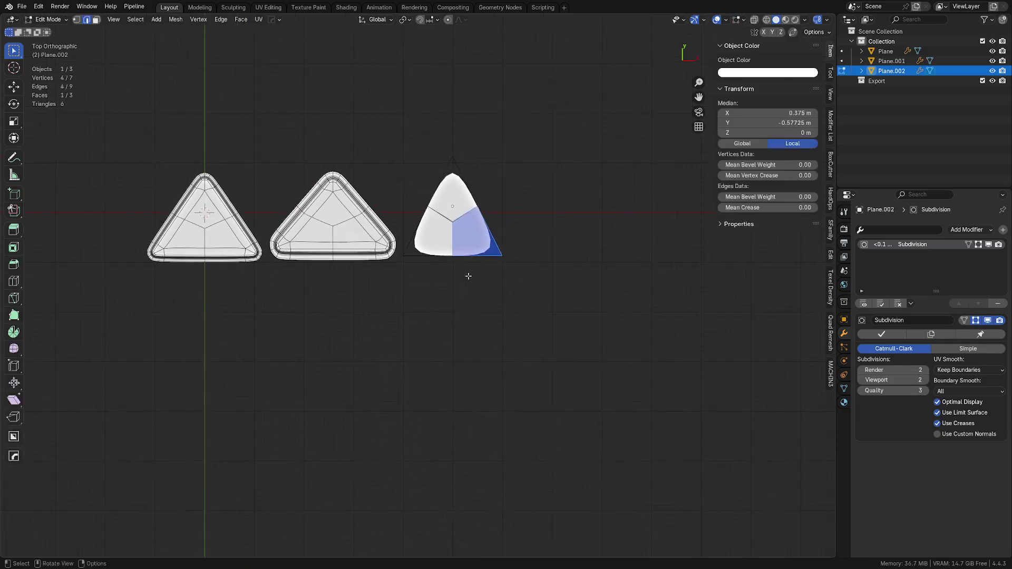
key(ctrl+r)
click(435, 253)
right_click(436, 252)
key(ctrl+r)
click(476, 260)
right_click(476, 260)
key(ctrl+r)
click(478, 237)
right_click(478, 237)
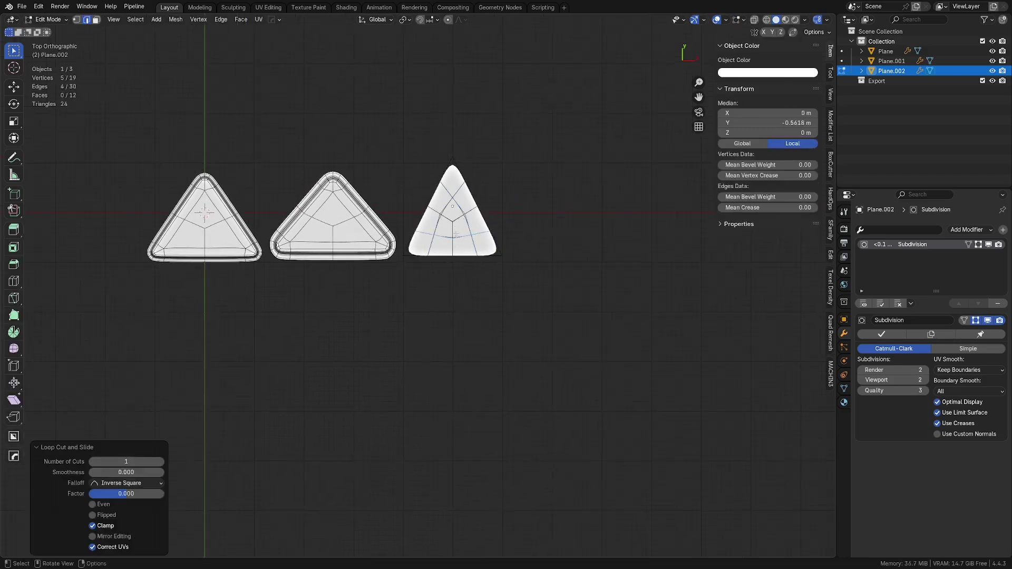
Try to add a fourth loop cut across the flat triangle.
key(ctrl+r)
click(457, 204)
right_click(456, 202)
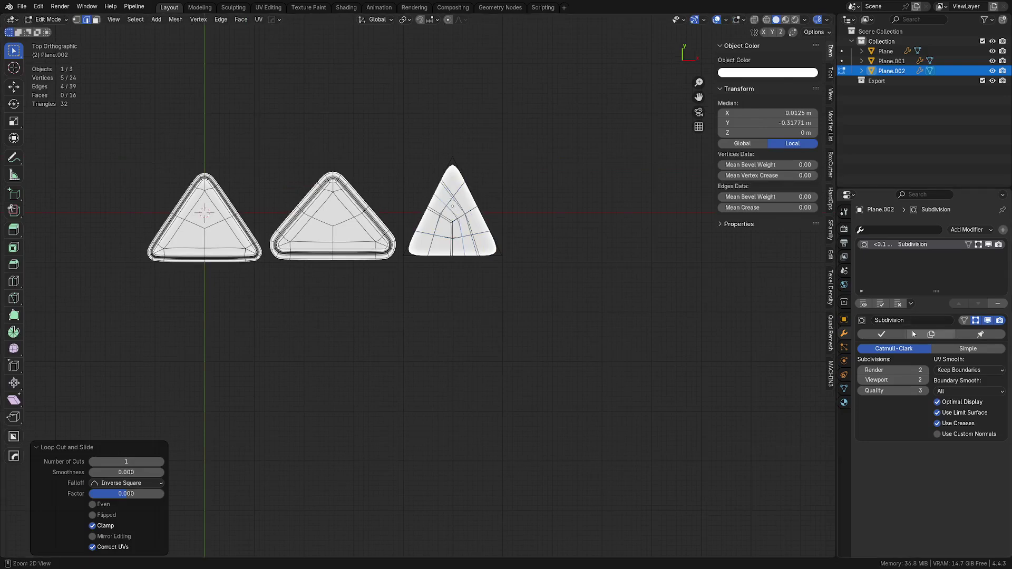
key(ctrl+z)
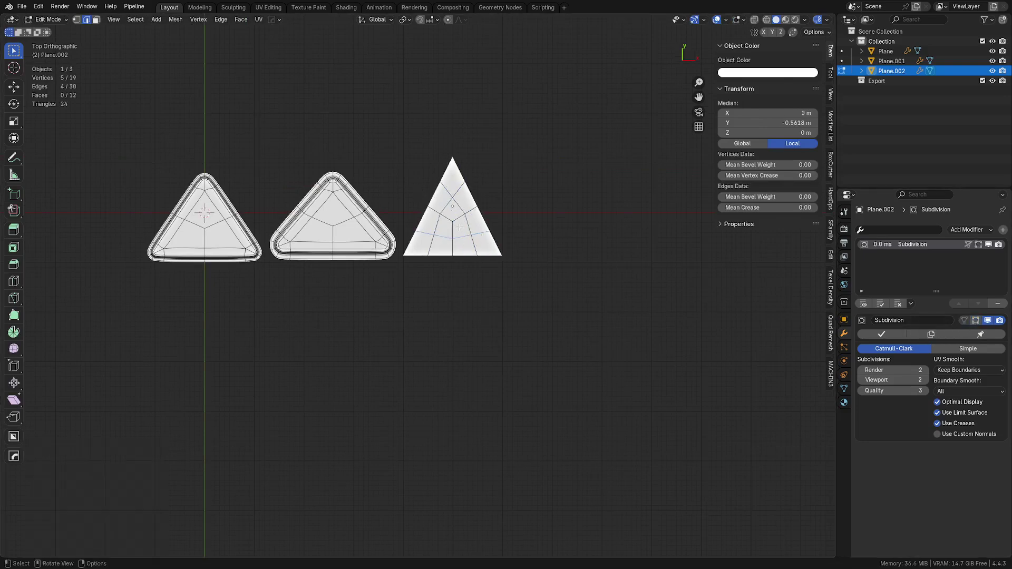
View the smoothed flat triangle in Object Mode.
key(Tab)
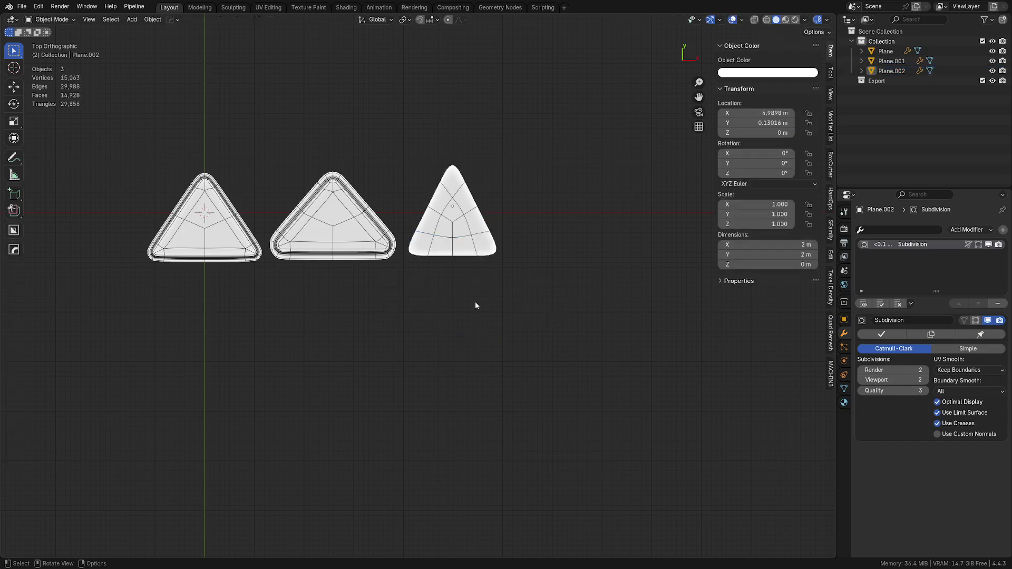
scroll(450, 266, up, 3)
mouse_move(457, 281)
shift+middle_down()
mouse_move(407, 306)
mouse_move(461, 294)
mouse_move(456, 269)
shift+middle_up()
Extrude all faces of the flat triangle by -0.11951 m along Z and scale the extruded faces up slightly.
key(Tab)
scroll(455, 269, up, 1)
key(z)
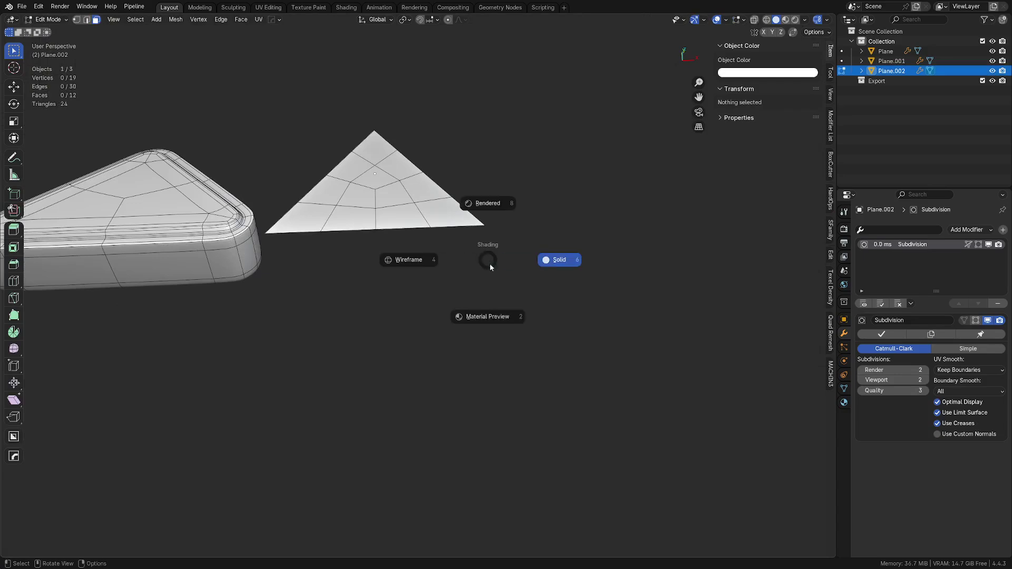
click(465, 257)
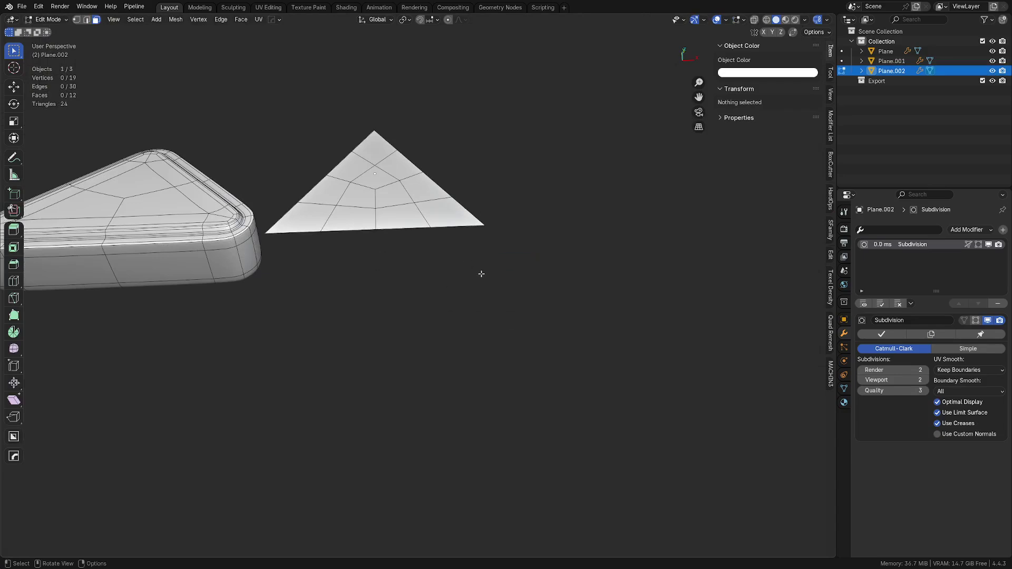
key(Tab)
key(a)
key(e)
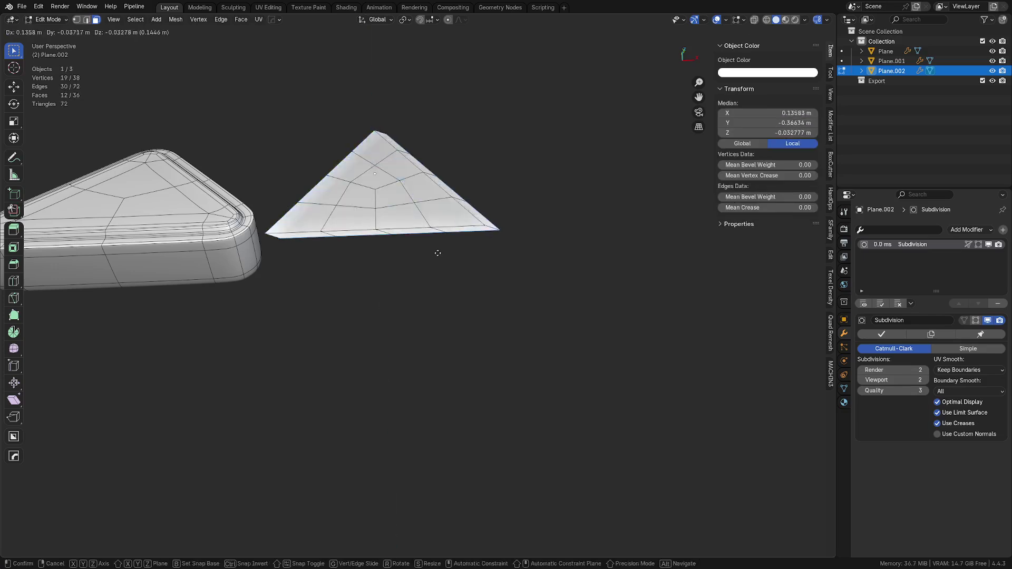
click(438, 255)
key(s)
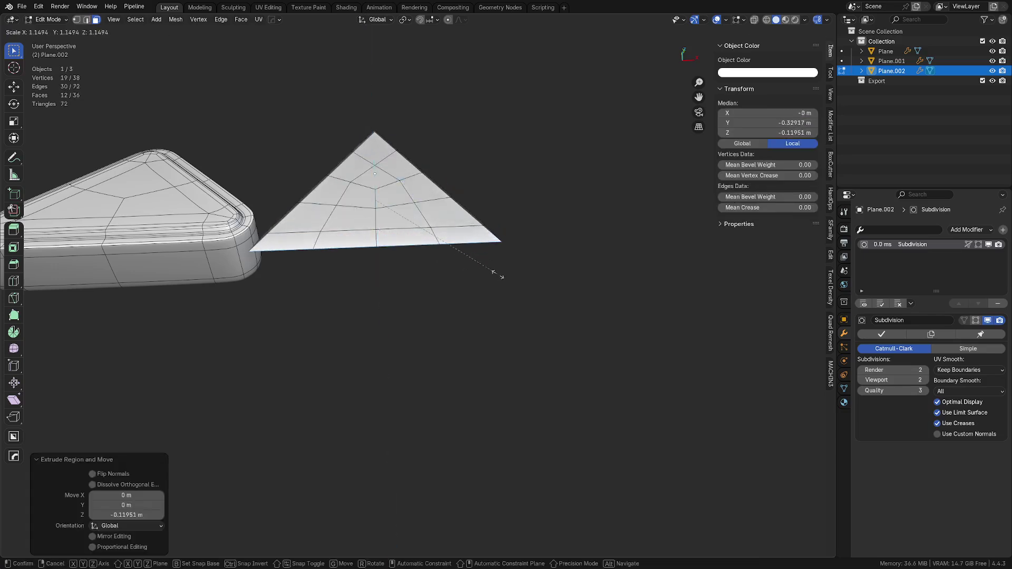
click(490, 273)
Reorient the face normals of the whole extruded triangle mesh.
key(a)
key(alt+n)
click(488, 274)
Select all faces on the underside of the extruded triangle, extrude them and scale the new faces outward by 1.123.
middle_drag(452, 324, 446, 245)
click(316, 243)
ctrl+shift+click(381, 275)
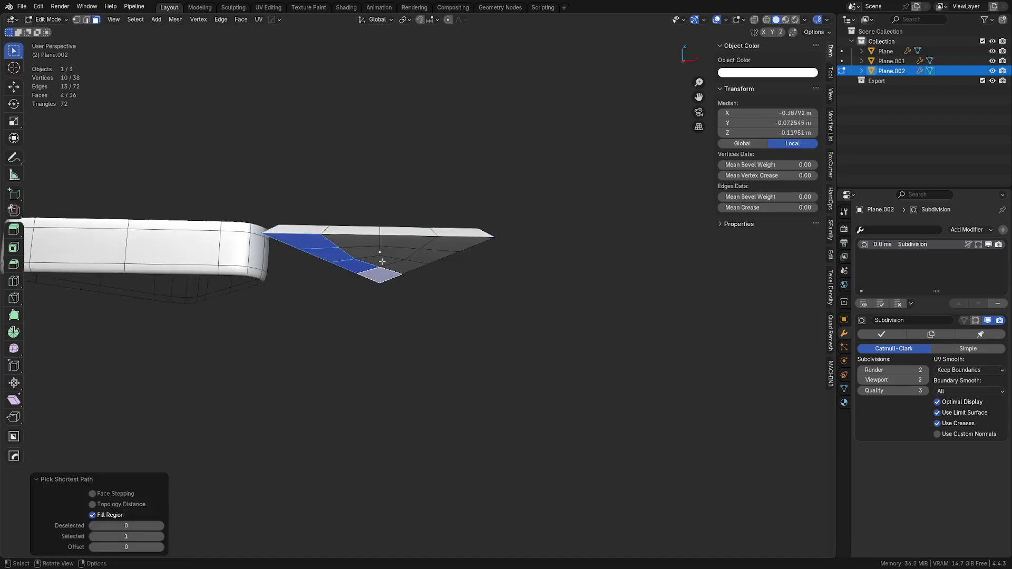
drag(424, 256, 396, 277)
right_click(396, 278)
middle_drag(508, 203, 498, 358)
key(e)
key(s)
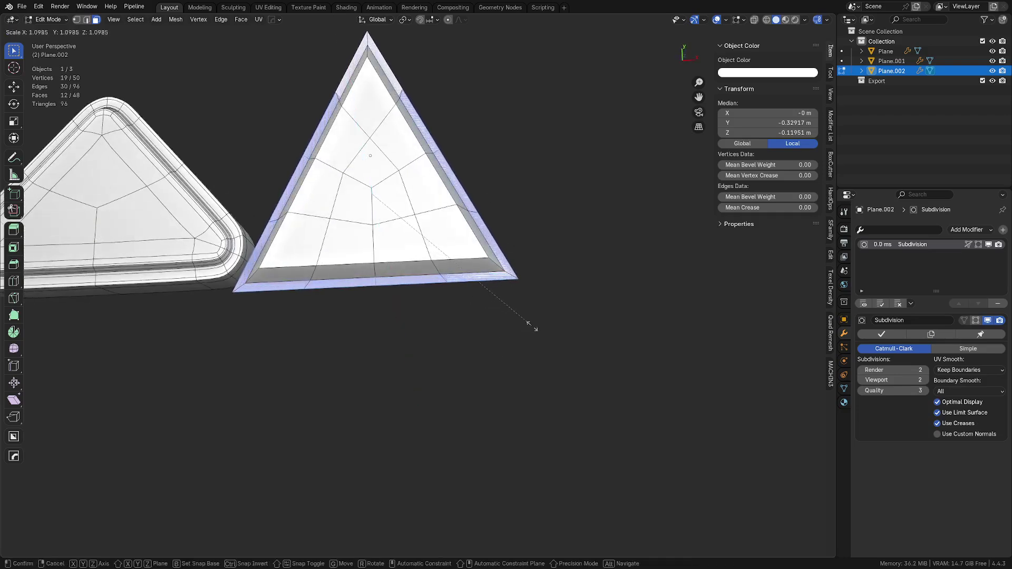
click(536, 325)
Extrude the underside faces down along Z by about 0.55 m and set the viewport subdivision to level 3 in Object Mode.
key(g)
key(z)
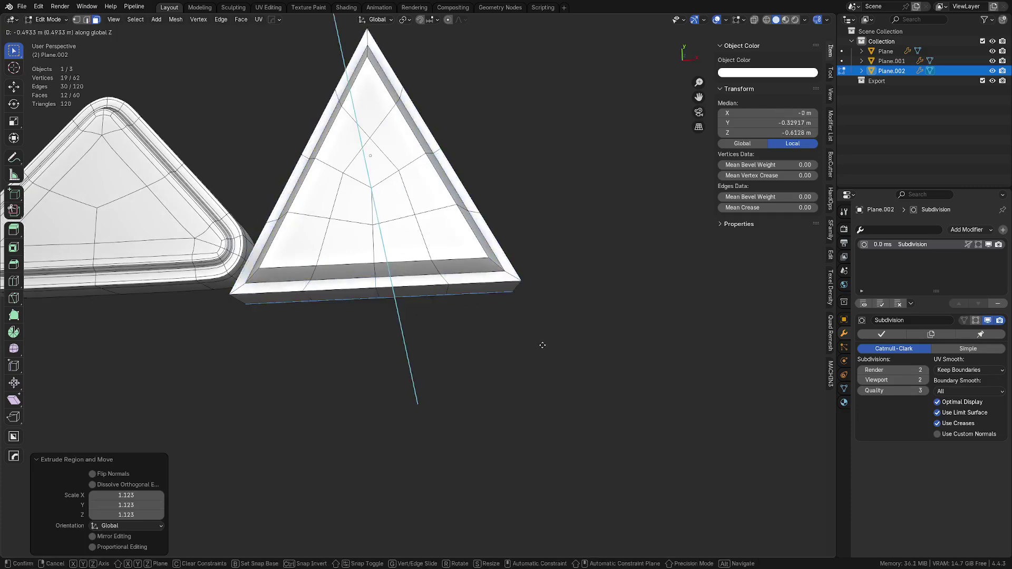
click(542, 347)
key(Tab)
key(ctrl+3)
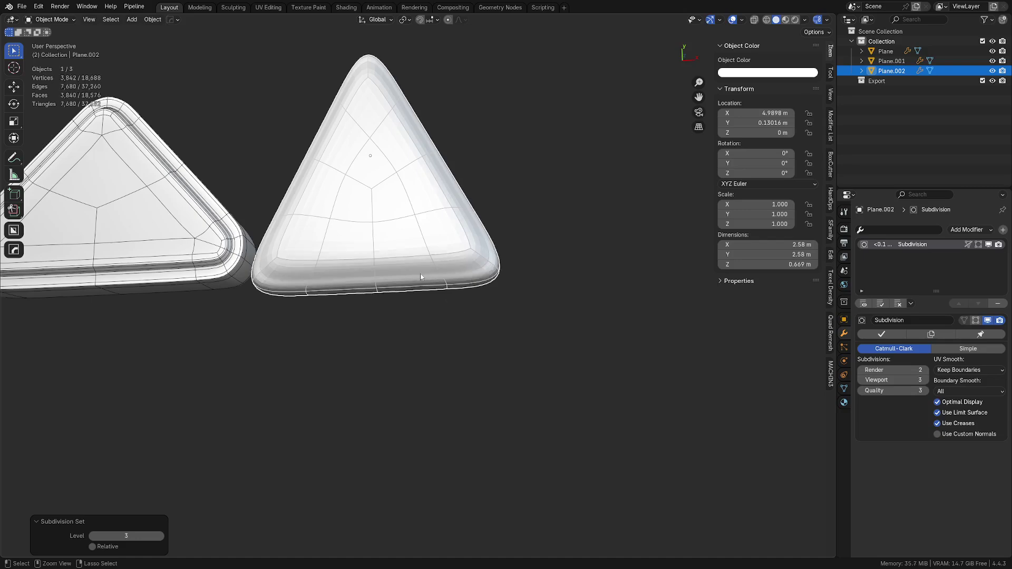
Widen the whole triangle mesh along X by a factor of about 1.1 and return to the smoothed Object Mode display.
key(Tab)
key(a)
key(s)
key(x)
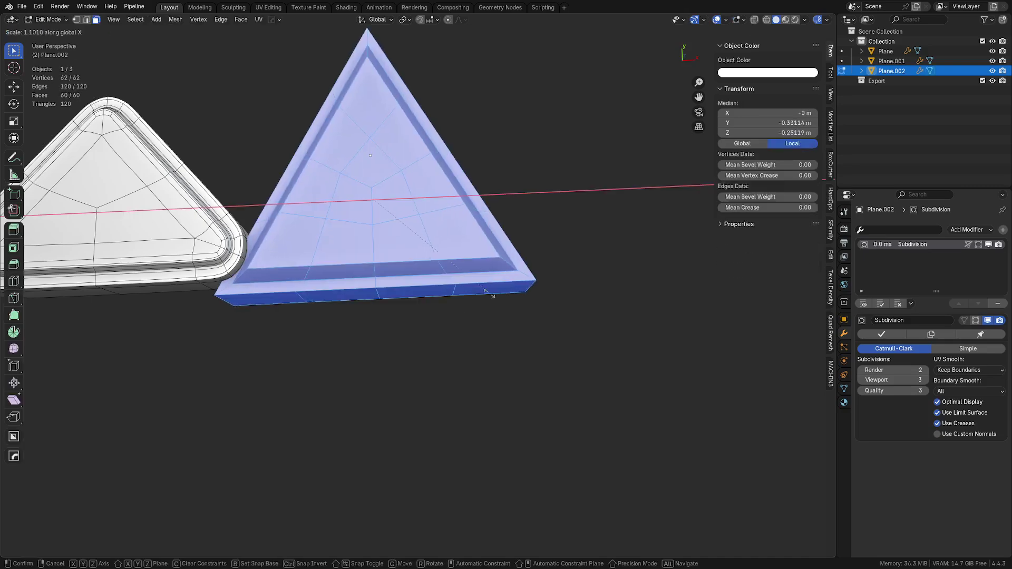
click(490, 296)
key(Tab)
key(ctrl+3)
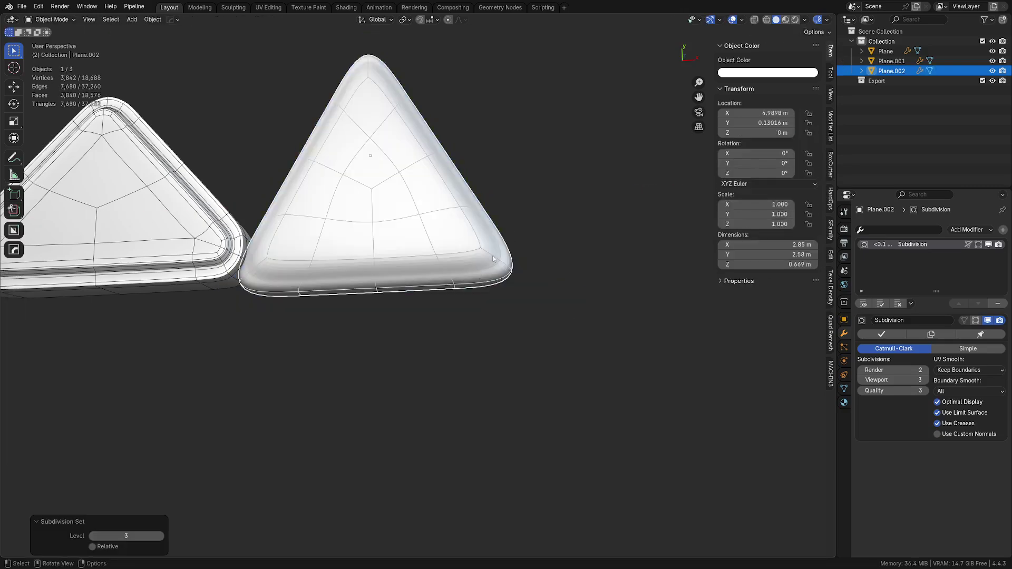
In top view, move the stacked vertices of the +X base corner inward by -0.19025 m in X and 0.12344 m in Y.
key(KP_7)
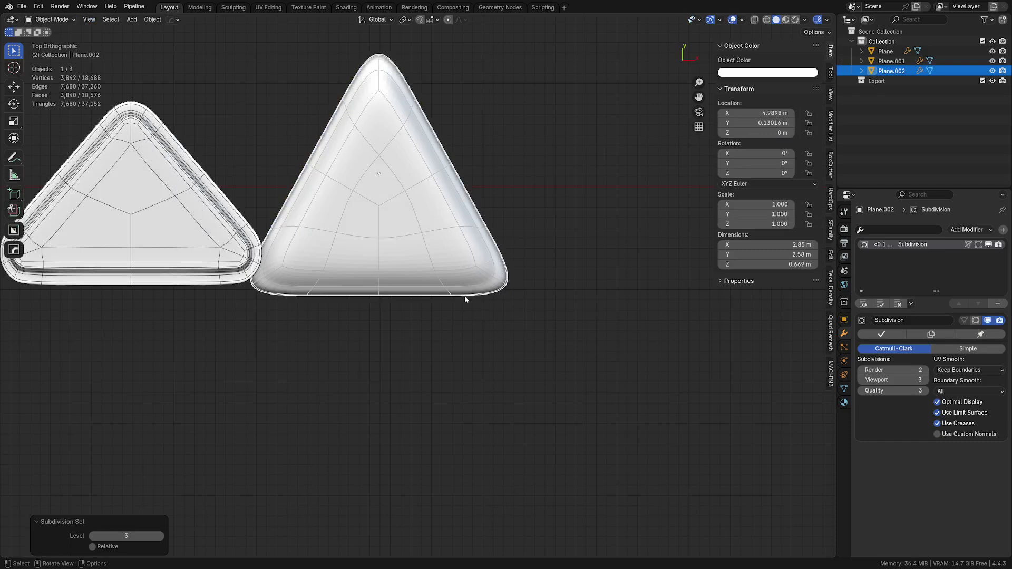
scroll(542, 338, up, 4)
key(Tab)
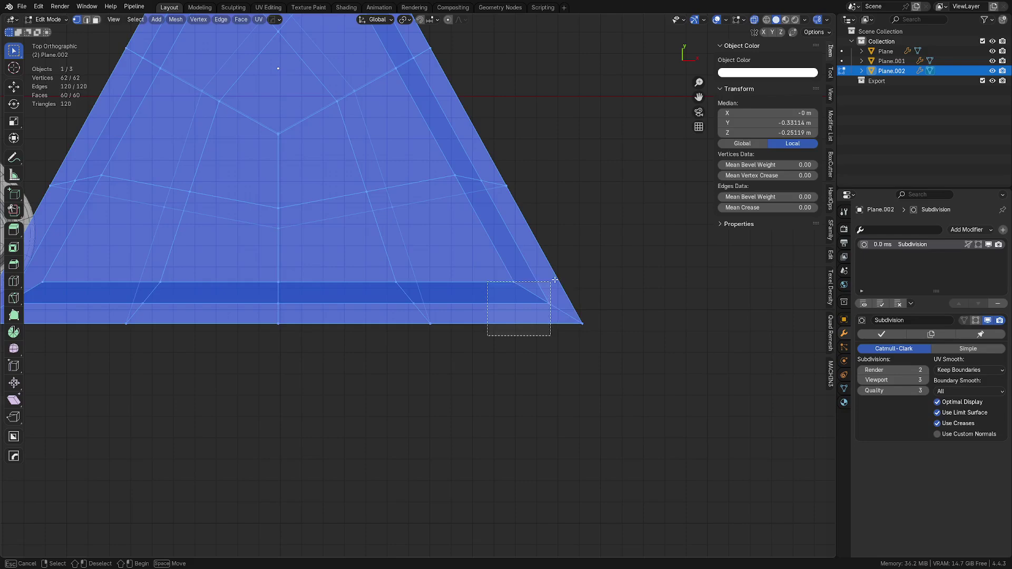
drag(555, 279, 554, 281)
key(g)
click(555, 345)
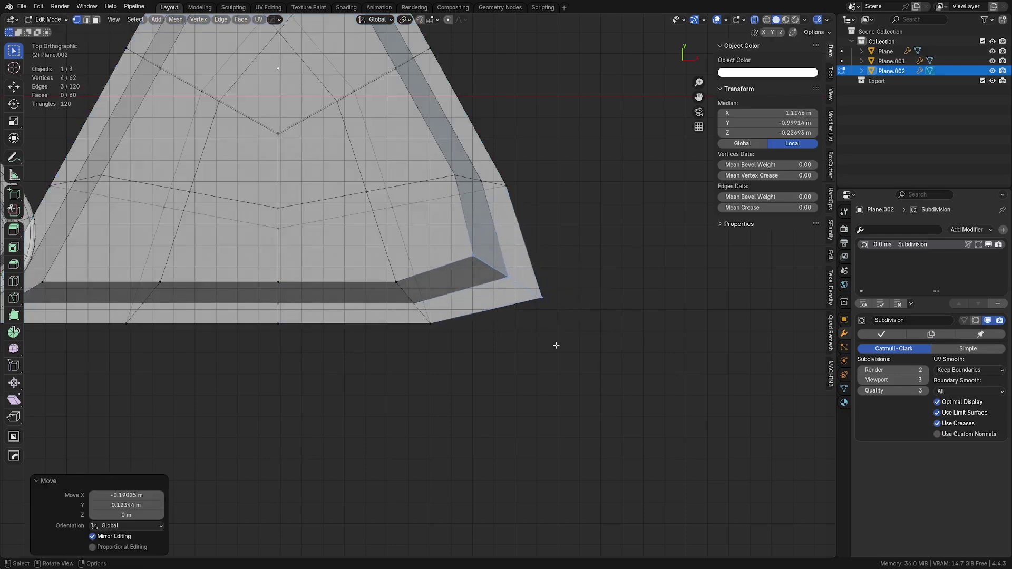
shift+middle_drag(504, 356, 551, 387)
key(Tab)
key(alt+z)
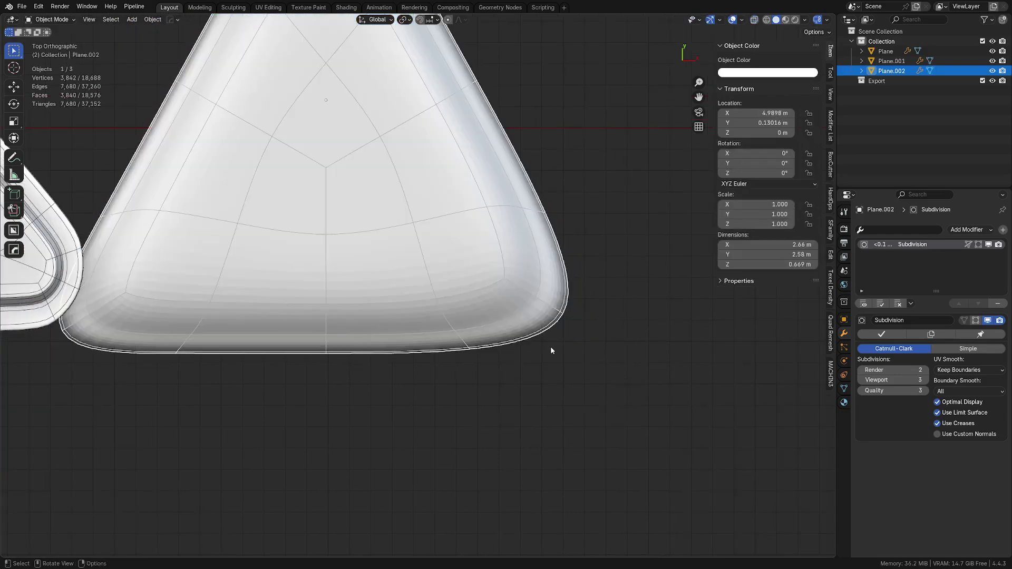
Bevel the edge loops bounding the sloped ring and the outer side wall, comparing the result between Edit and Object Mode.
key(Tab)
middle_drag(586, 405, 532, 337)
alt+click(537, 293)
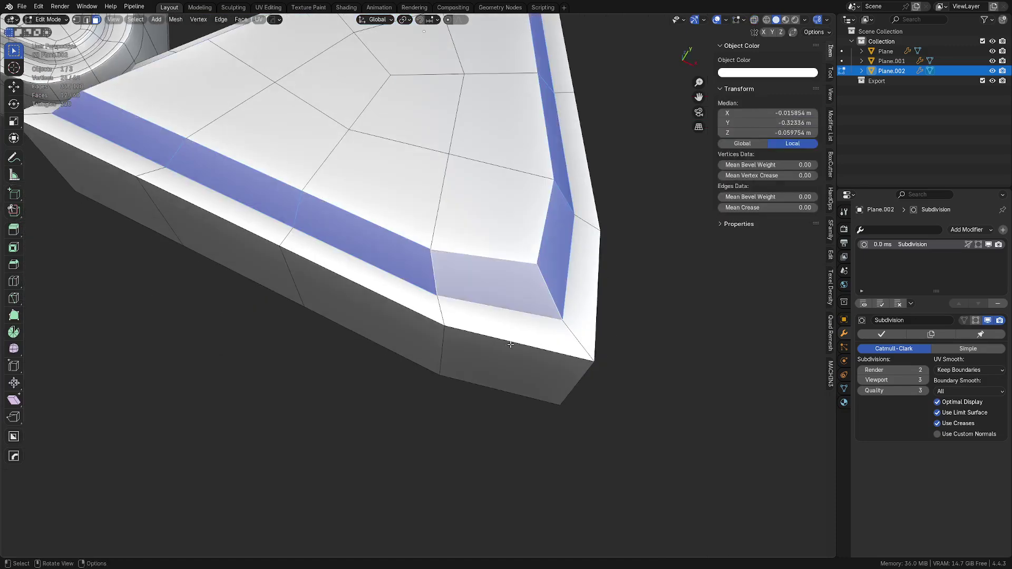
alt+shift+click(439, 347)
key(2)
key(ctrl+b)
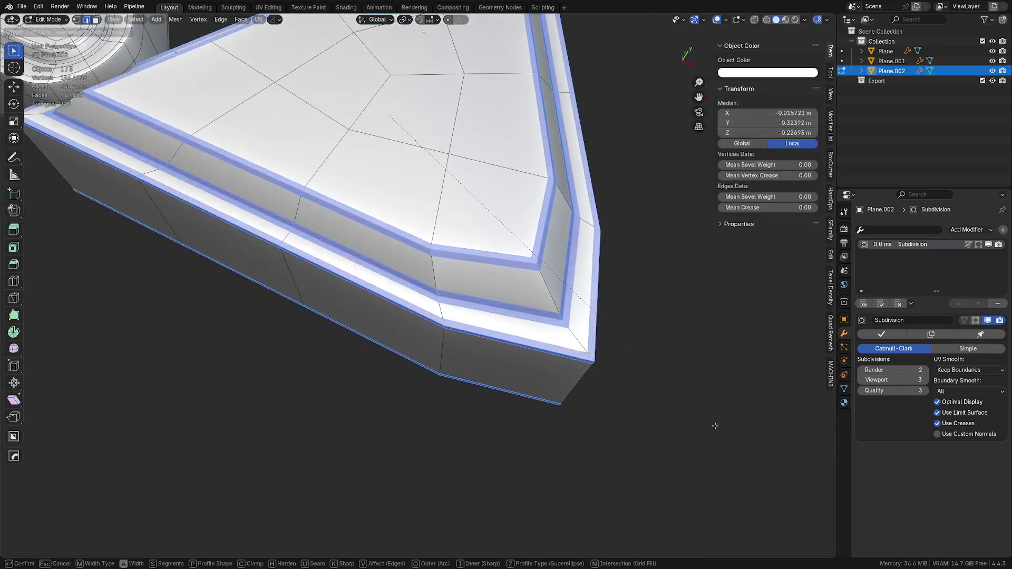
click(714, 426)
key(Tab)
key(Tab)
key(Tab)
key(Tab)
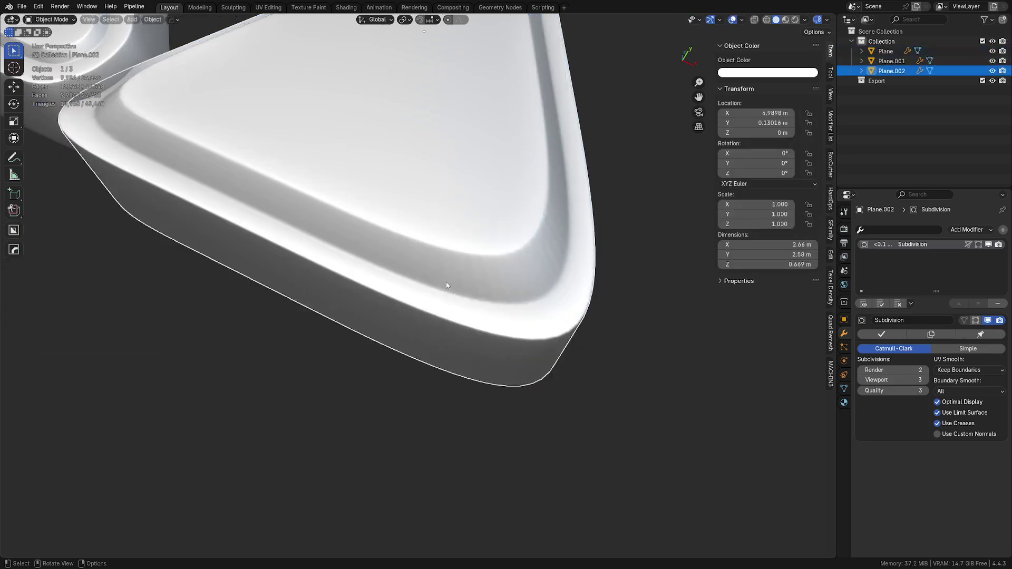
Symmetrize the whole mesh across X from the positive to the negative side and view it smoothed from the top.
key(a)
key(KP_7)
key(alt+x)
shift+middle_drag(388, 293, 487, 360)
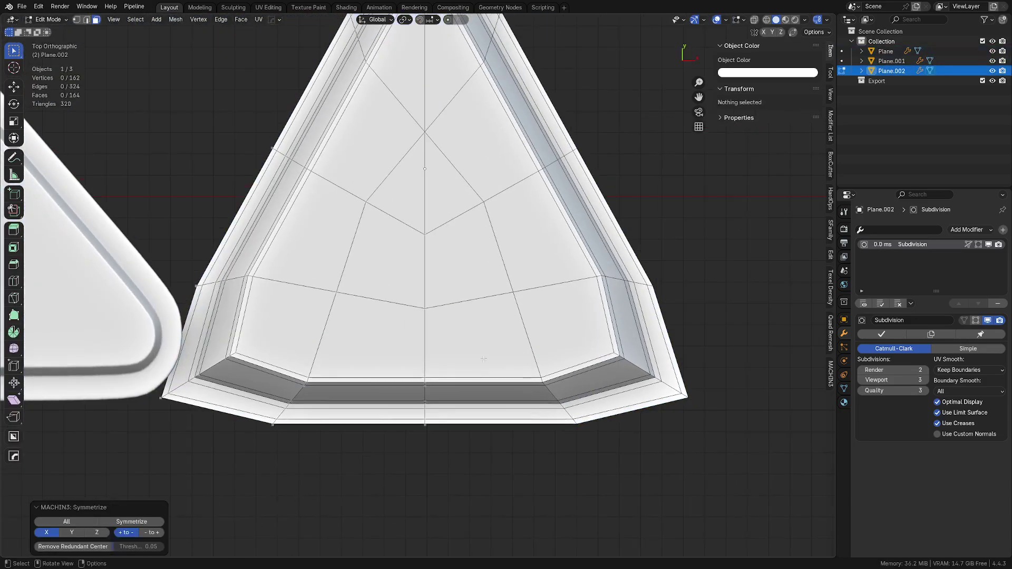
key(Tab)
Look up the Select Loop Inner-Region command among the loop selection options.
click(110, 19)
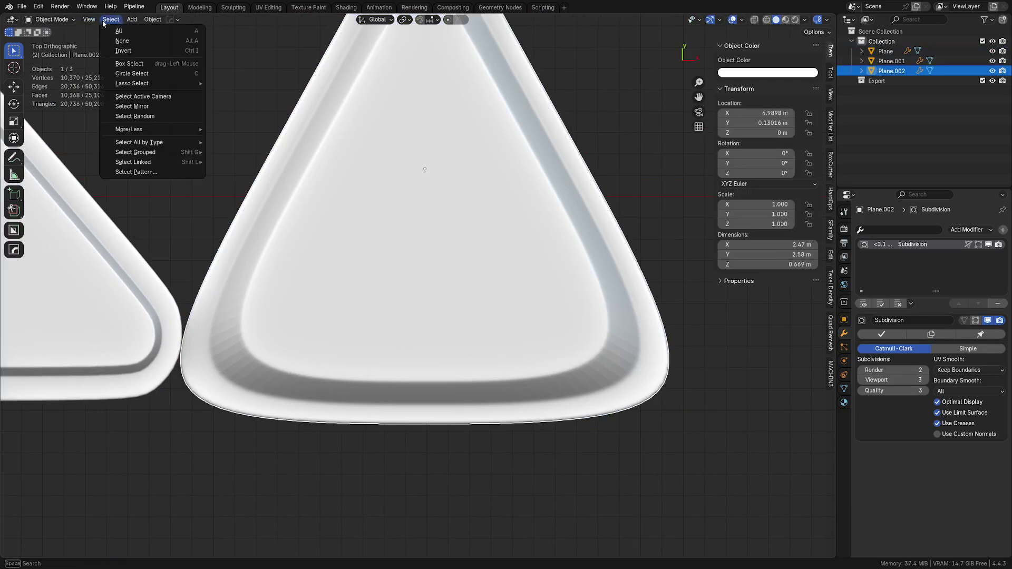
key(Tab)
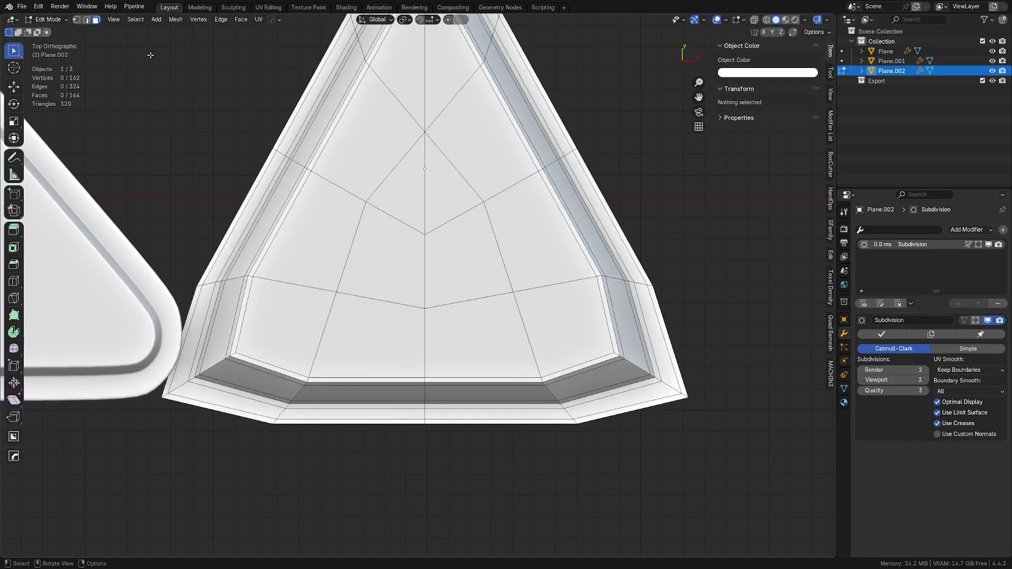
click(133, 21)
mouse_move(192, 172)
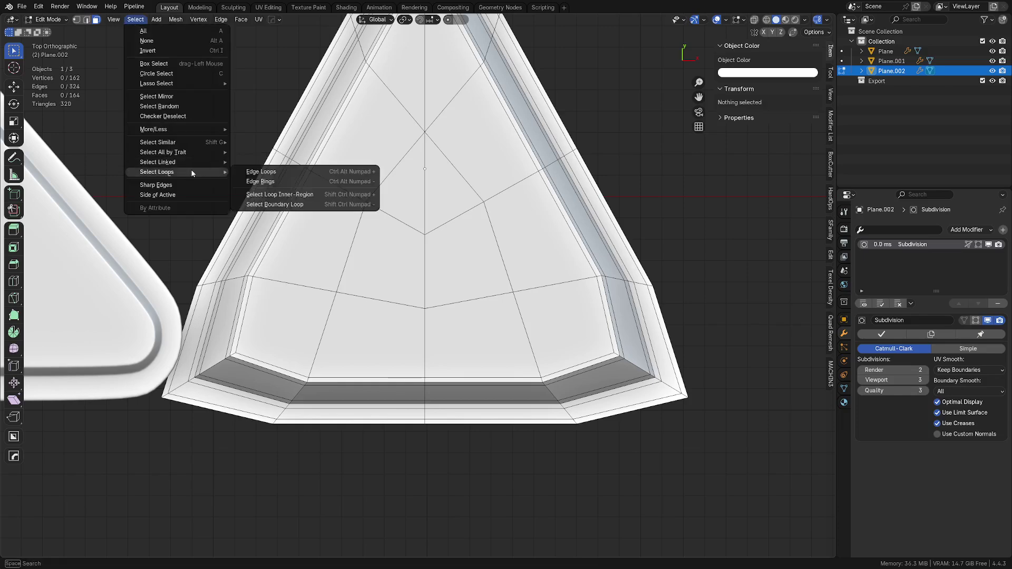
click(358, 195)
shift+middle_drag(458, 281, 414, 241)
key(1)
scroll(363, 255, down, 3)
middle_drag(410, 295, 368, 287)
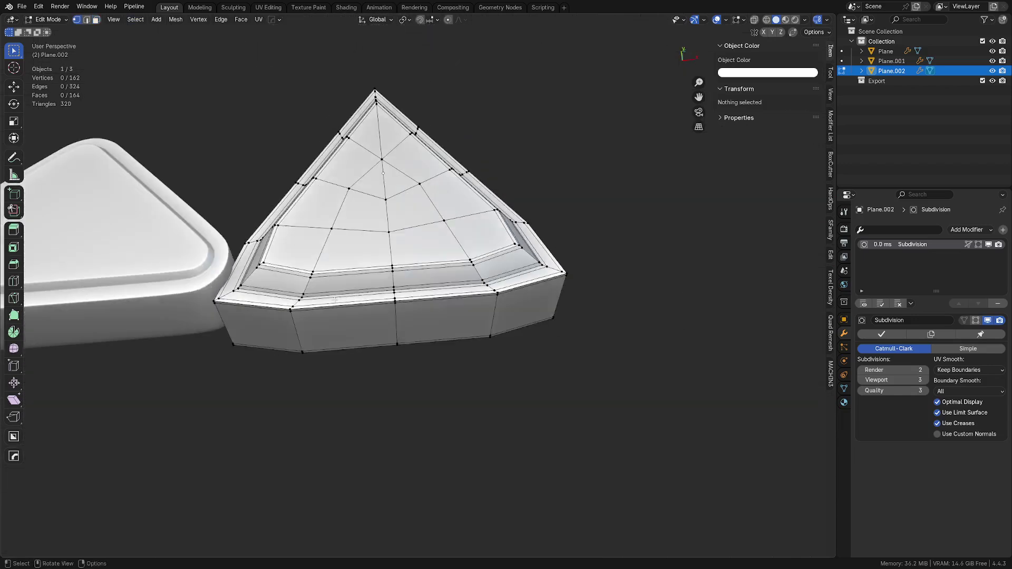
Select the sloped ring around the raised top as a loop inner region, inset it 0.01191 m, sink it 0.03403 m and inset about 0.012 m again.
key(3)
click(336, 293)
key(Tab)
alt+click(303, 280)
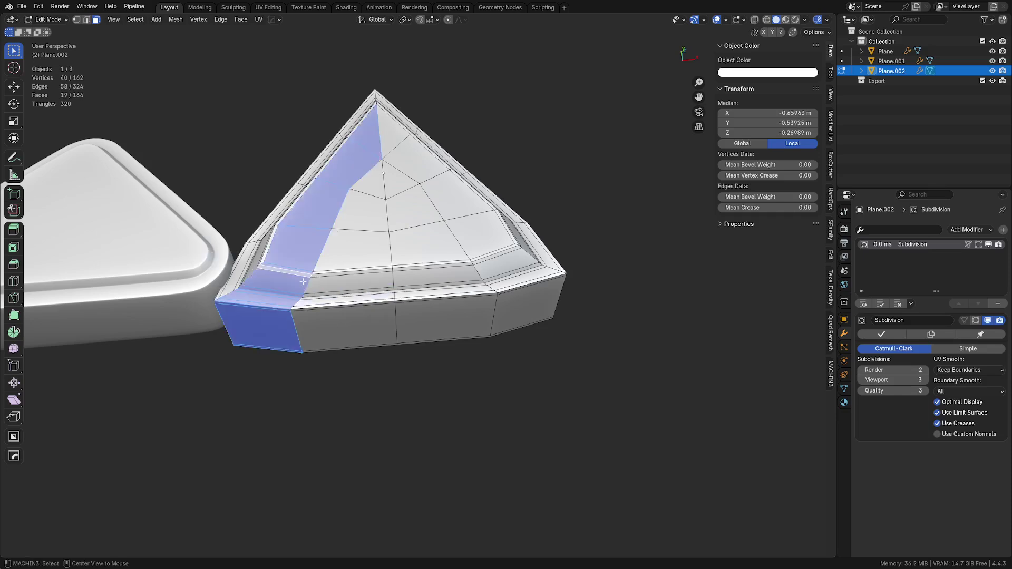
alt+click(307, 283)
key(2)
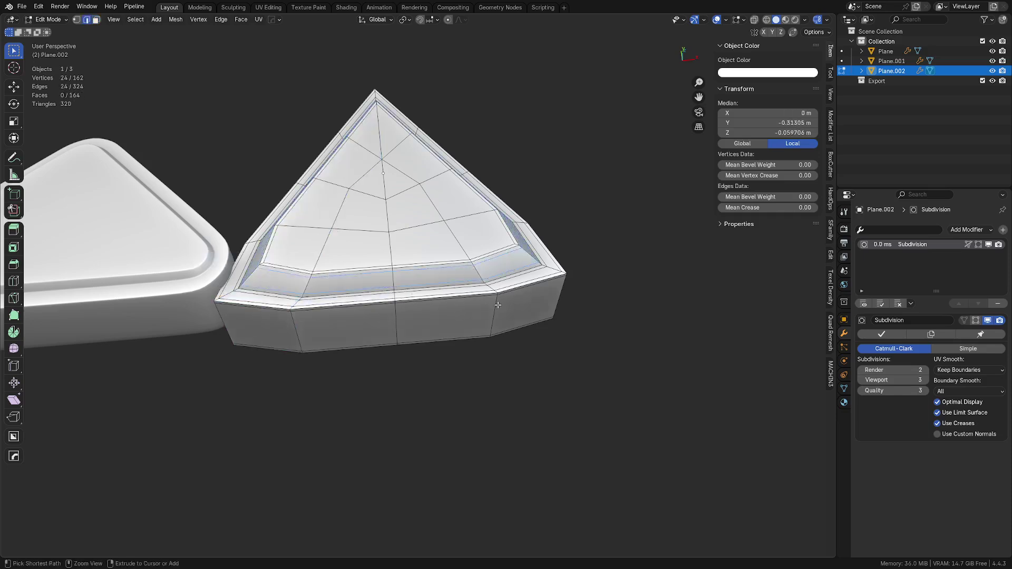
scroll(517, 326, up, 2)
key(ctrl+f)
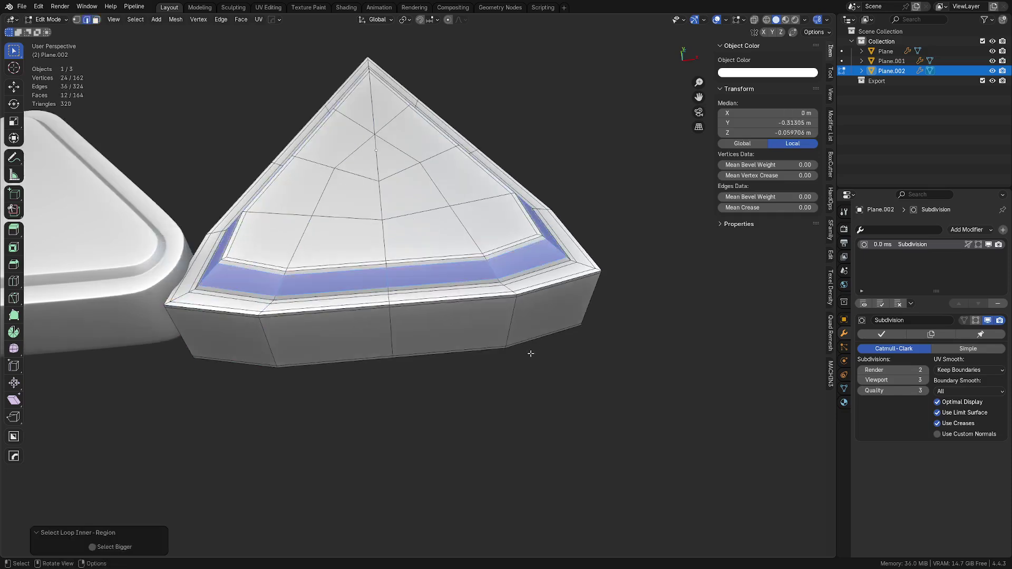
click(571, 398)
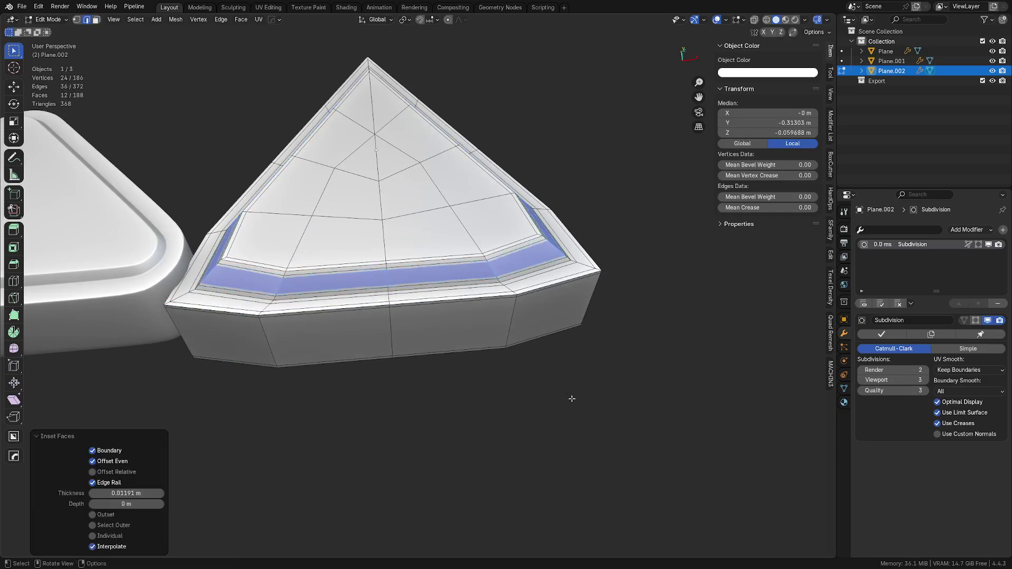
click(565, 398)
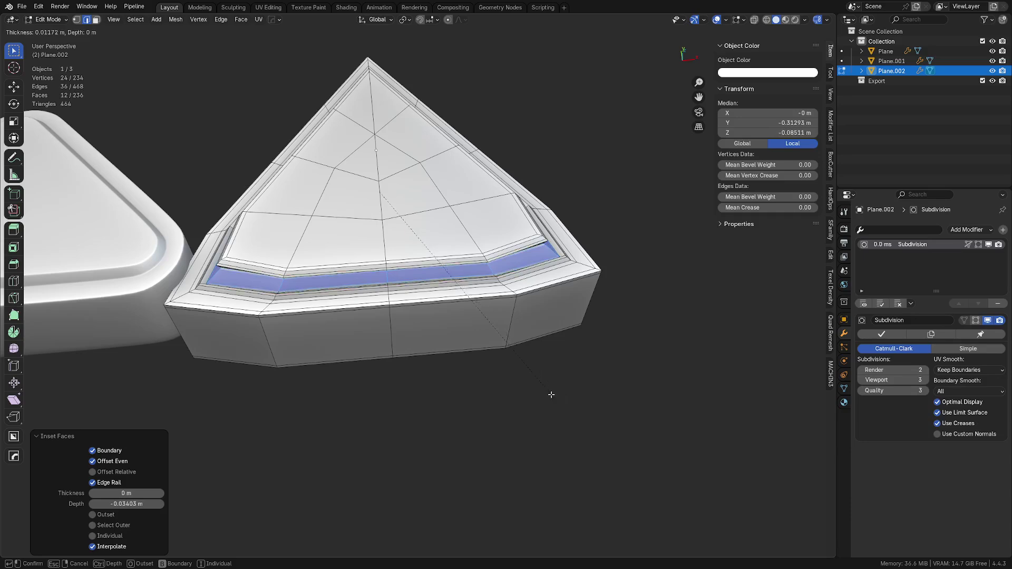
click(551, 395)
Examine the smoothed groove in Object Mode with nothing selected, including the shading at the triangle's tip.
key(Tab)
click(544, 356)
right_click(483, 316)
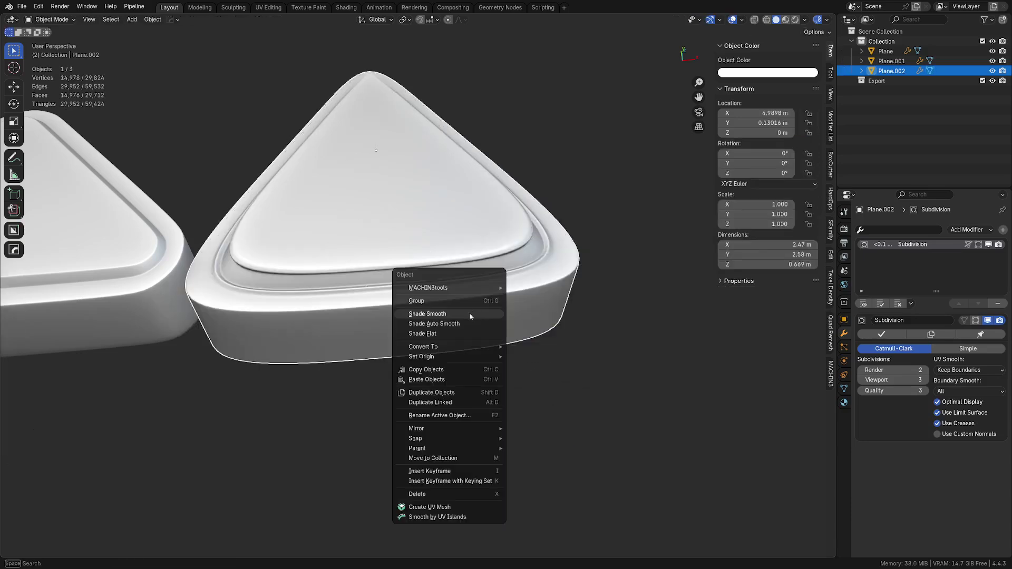
key(Escape)
key(ctrl+2)
key(a)
key(a)
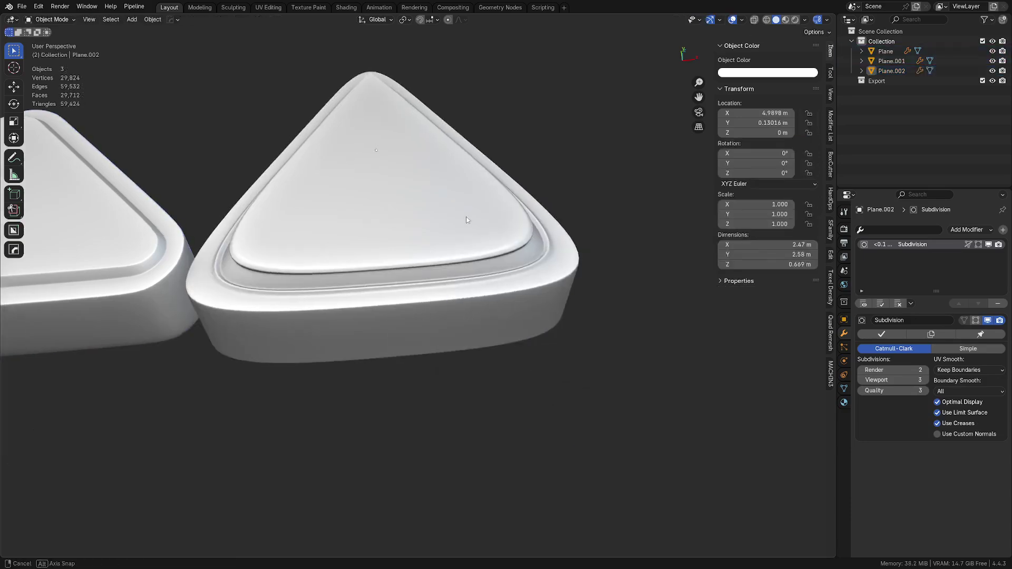
alt+middle_drag(467, 222, 423, 266)
scroll(476, 294, down, 4)
Select all vertices of the grooved triangle in Edit Mode and merge them by distance at 0.0001 m.
click(374, 285)
key(Tab)
click(332, 288)
scroll(417, 317, up, 4)
scroll(418, 317, down, 2)
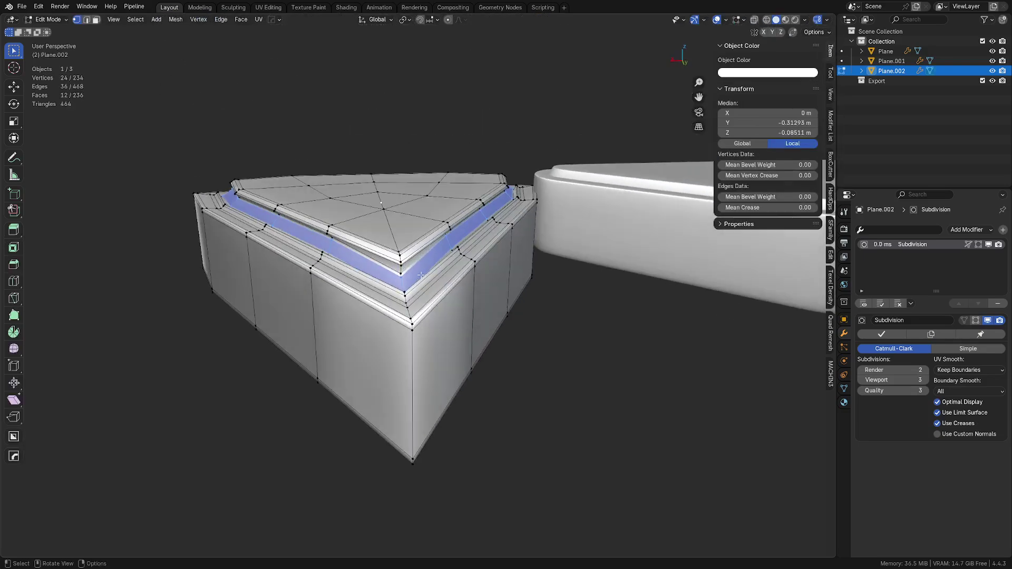
scroll(424, 331, up, 2)
key(a)
key(m)
click(445, 359)
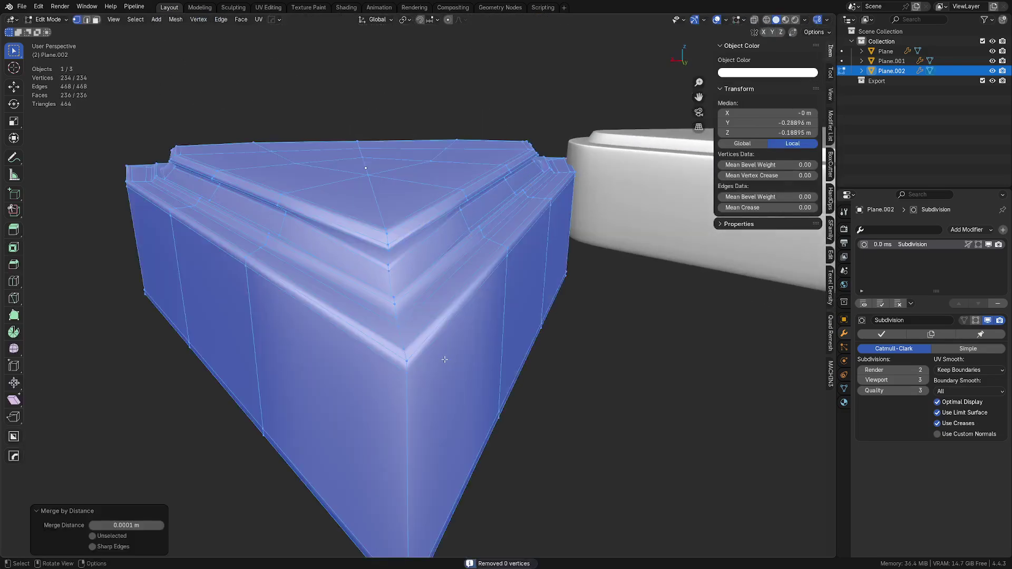
Dissolve the centre edge running from the middle of the top surface to the tip and check the smoothed result.
key(Tab)
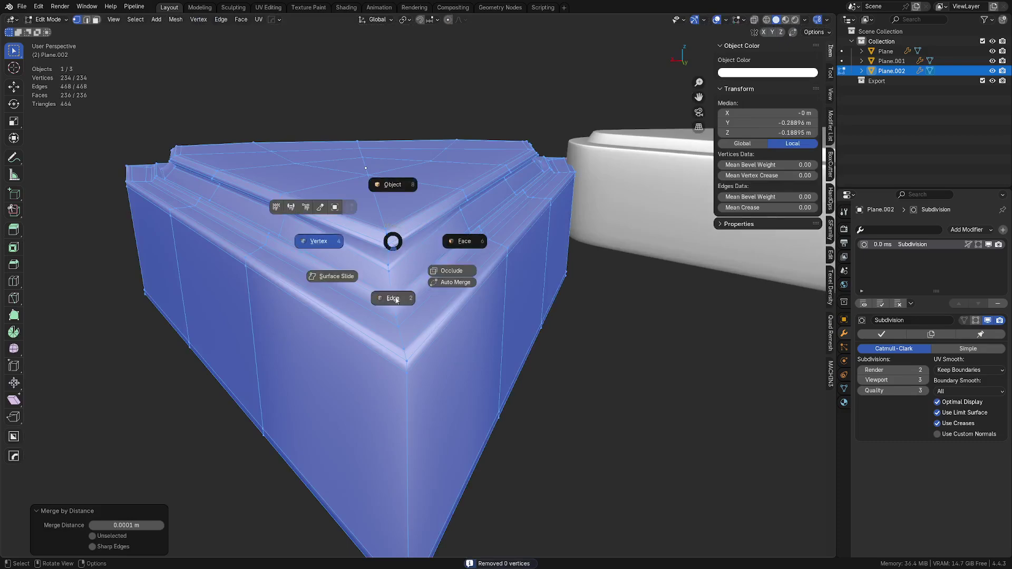
click(393, 298)
click(345, 185)
key(ctrl+x)
key(ctrl+z)
click(365, 205)
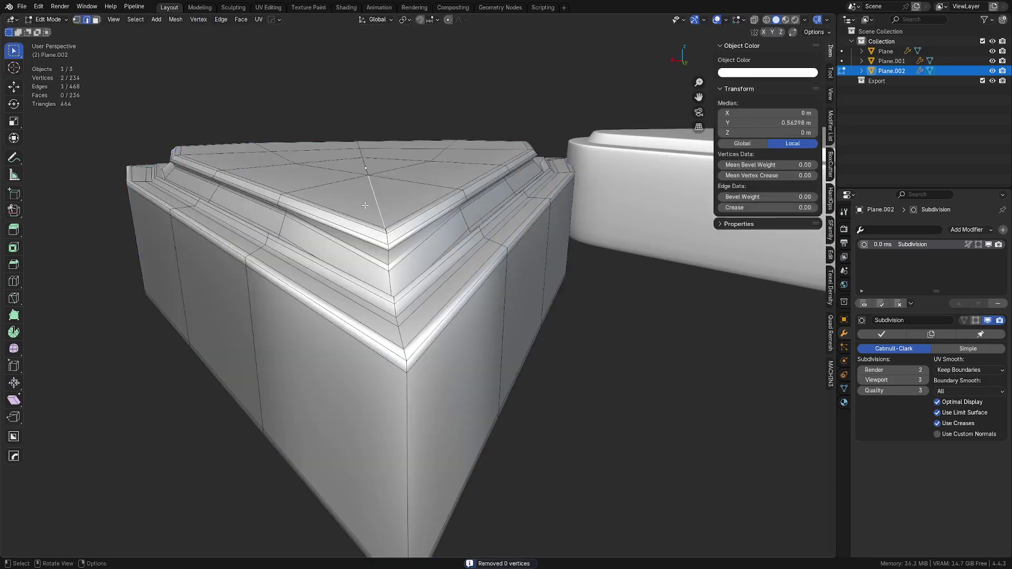
key(ctrl+x)
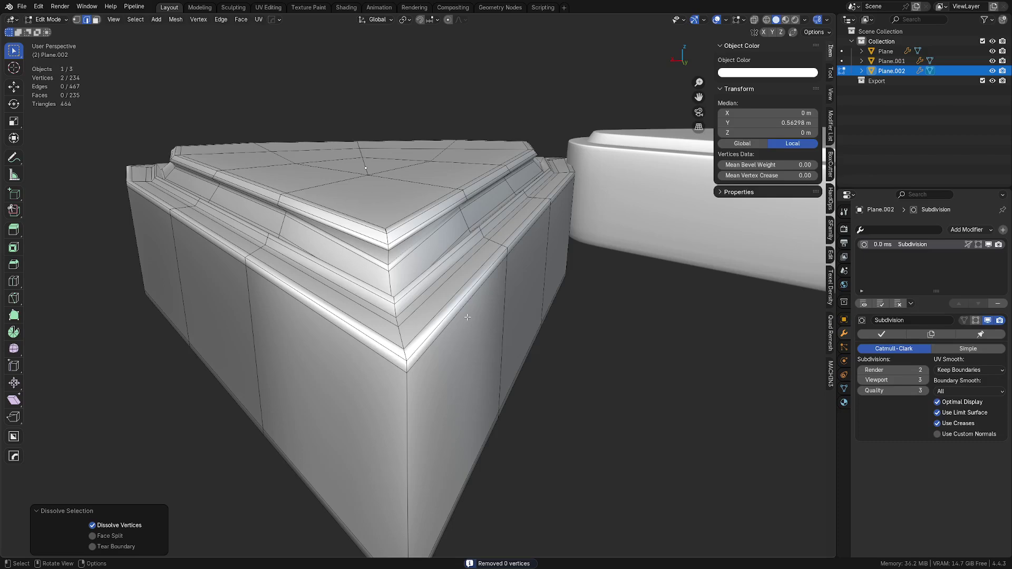
key(Tab)
click(444, 249)
Merge all vertices by distance with an increased merge distance and view the smoothed triangle from the top in Object Mode.
key(Tab)
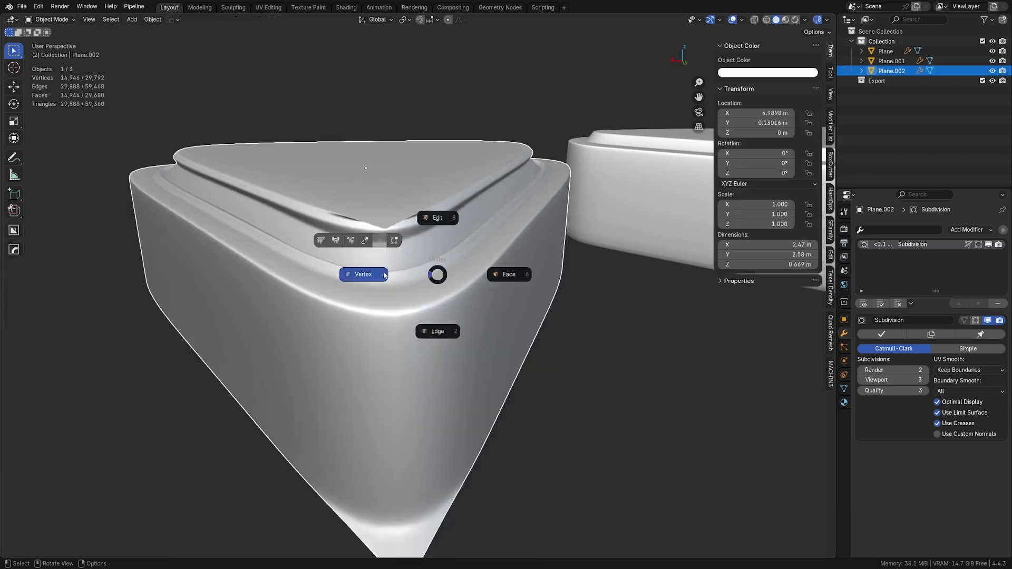
click(384, 274)
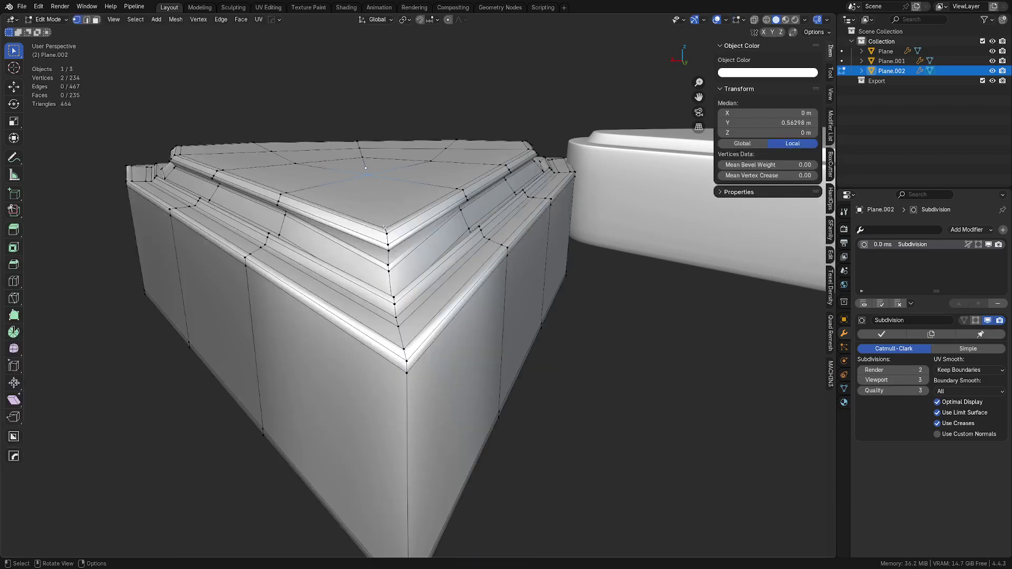
key(a)
key(m)
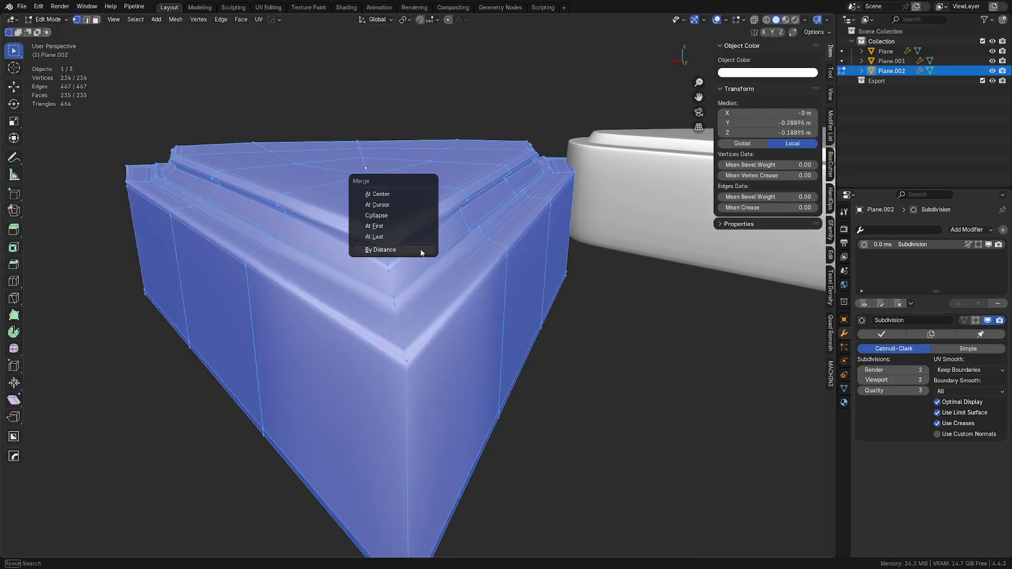
click(417, 250)
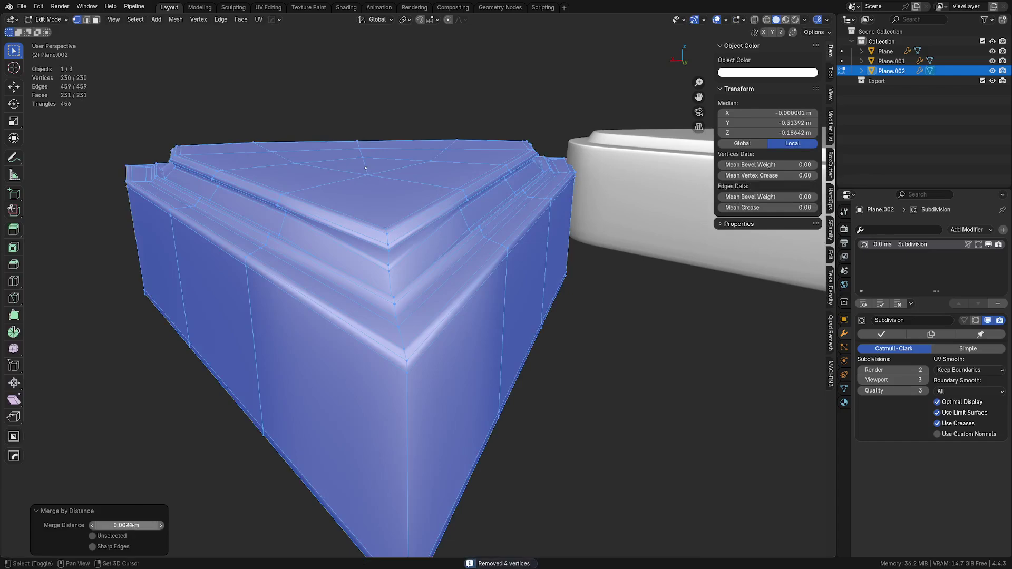
key(Tab)
click(355, 425)
middle_drag(363, 401, 538, 381)
scroll(434, 246, down, 1)
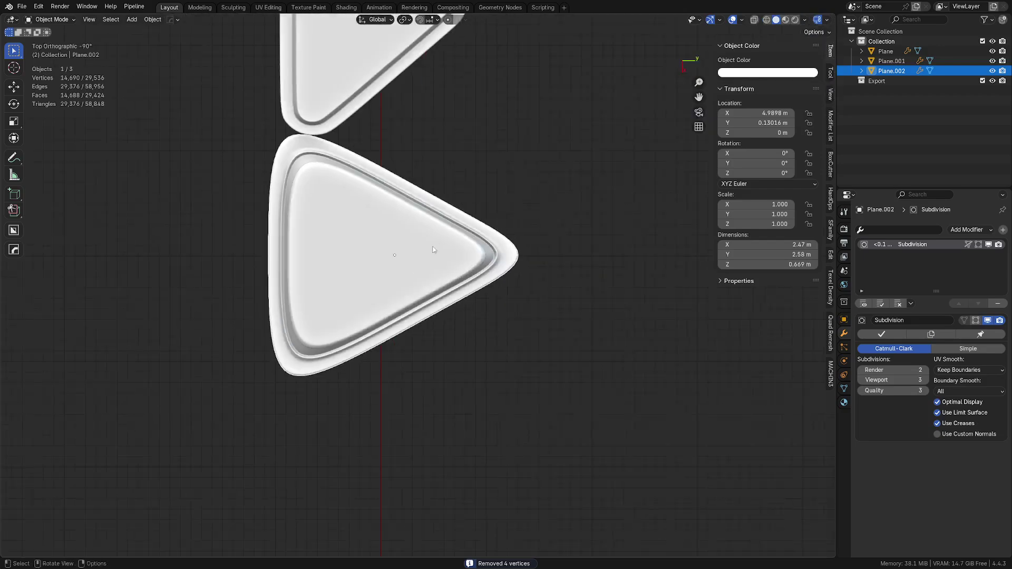
Move the grooved triangle away from the neighbouring triangle to about X 5.39 m, Y 0.30 m, leaving the middle triangle in place.
key(g)
click(451, 289)
shift+middle_drag(433, 246, 389, 451)
click(328, 237)
key(g)
right_click(345, 221)
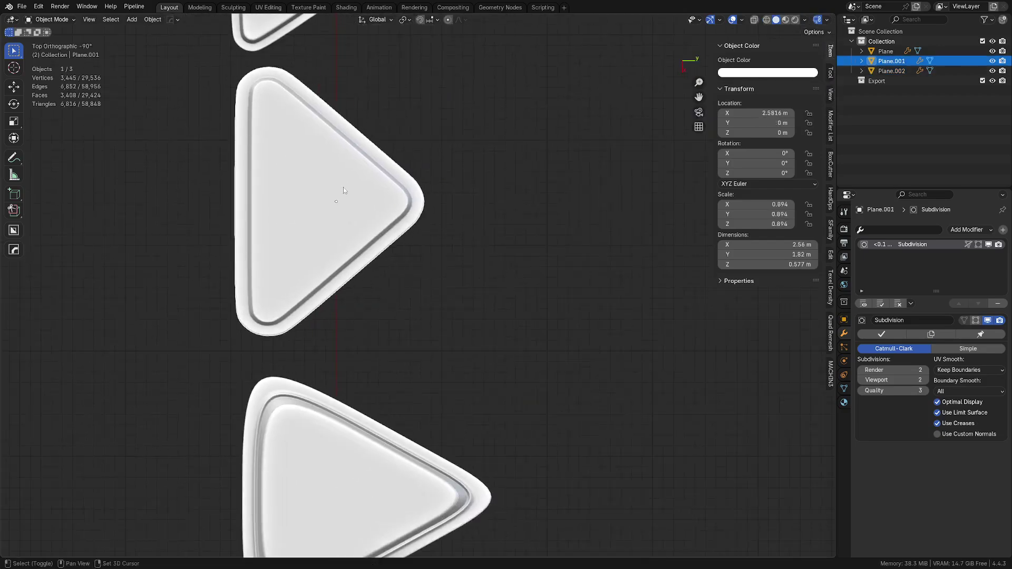
Examine the first triangle's rounded corner topology in Edit Mode and compare it with the grooved triangle's smoothed corners.
shift+middle_drag(343, 188, 364, 442)
click(340, 189)
shift+middle_drag(296, 511, 308, 343)
middle_drag(301, 138, 454, 117)
shift+middle_drag(454, 117, 384, 289)
scroll(383, 289, up, 5)
key(Tab)
alt+middle_drag(393, 385, 447, 326)
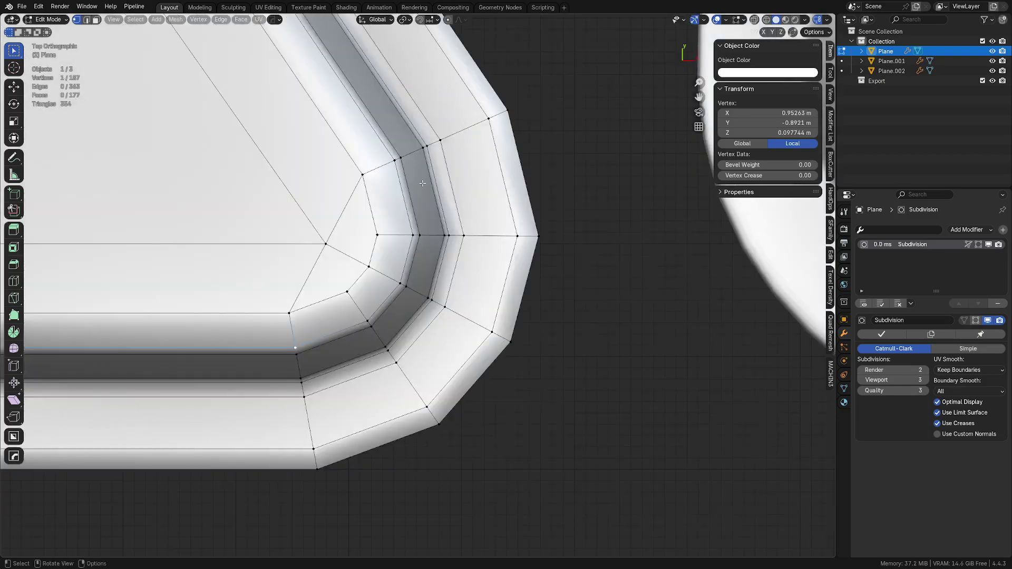
scroll(422, 184, down, 9)
shift+middle_drag(700, 253, 328, 272)
shift+middle_drag(734, 258, 327, 307)
shift+middle_drag(684, 255, 464, 283)
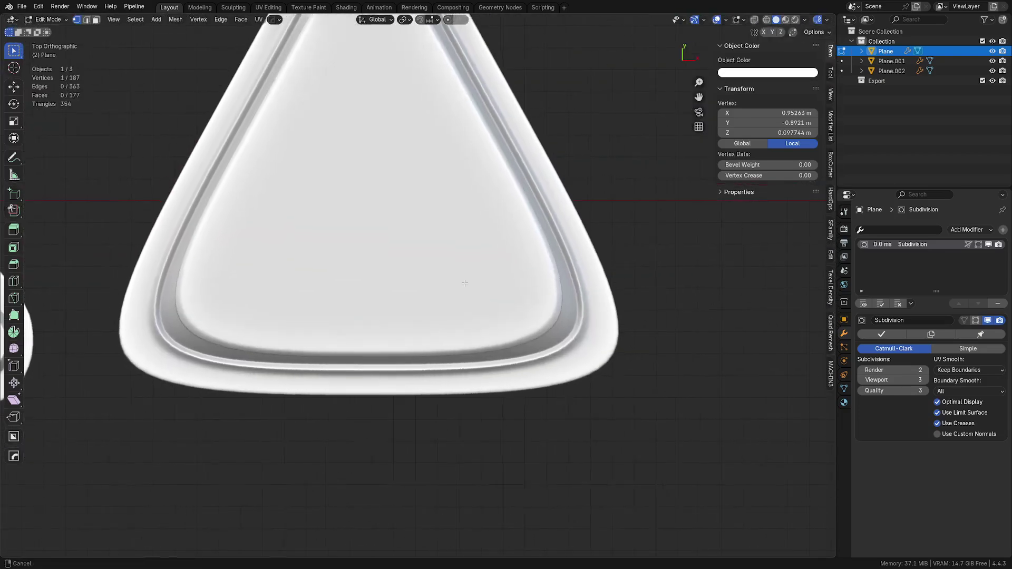
Move the grooved triangle's lower-right corner vertices outward by about 0.25 m in X and -0.13 m in Y, with subdivision shown on the cage.
key(Tab)
click(531, 338)
key(alt+z)
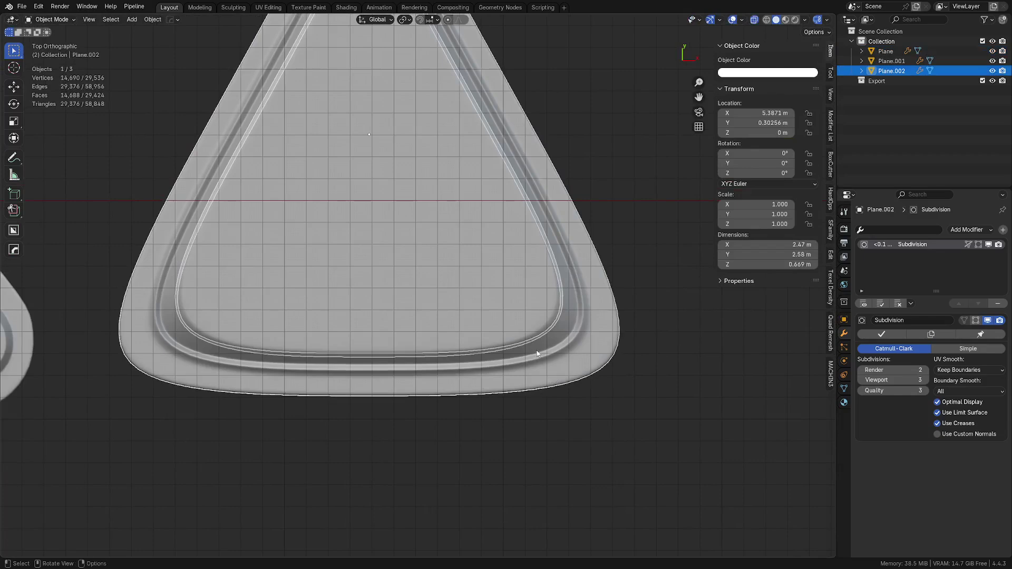
shift+middle_drag(624, 341, 524, 330)
key(Tab)
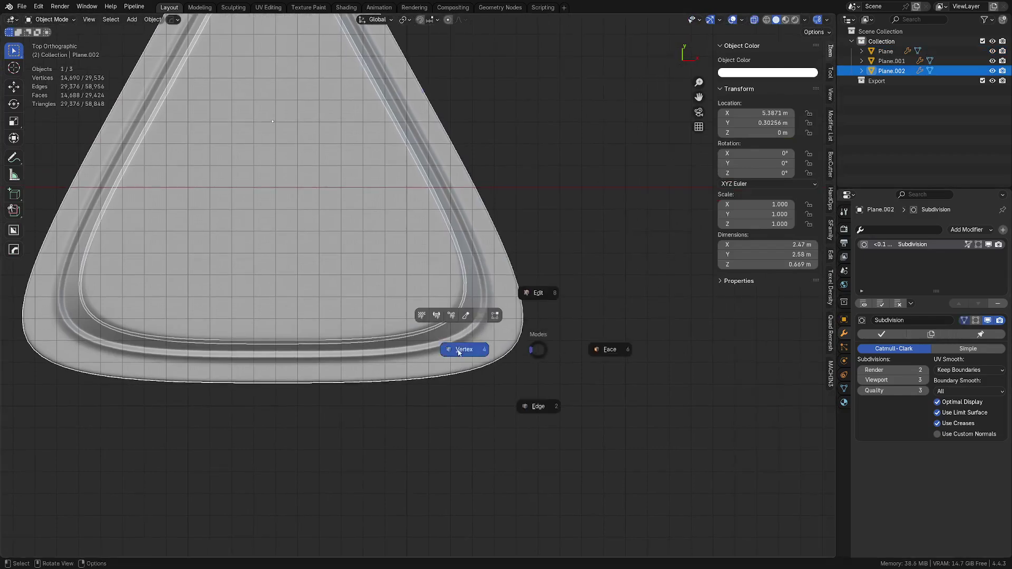
drag(452, 348, 597, 286)
click(975, 321)
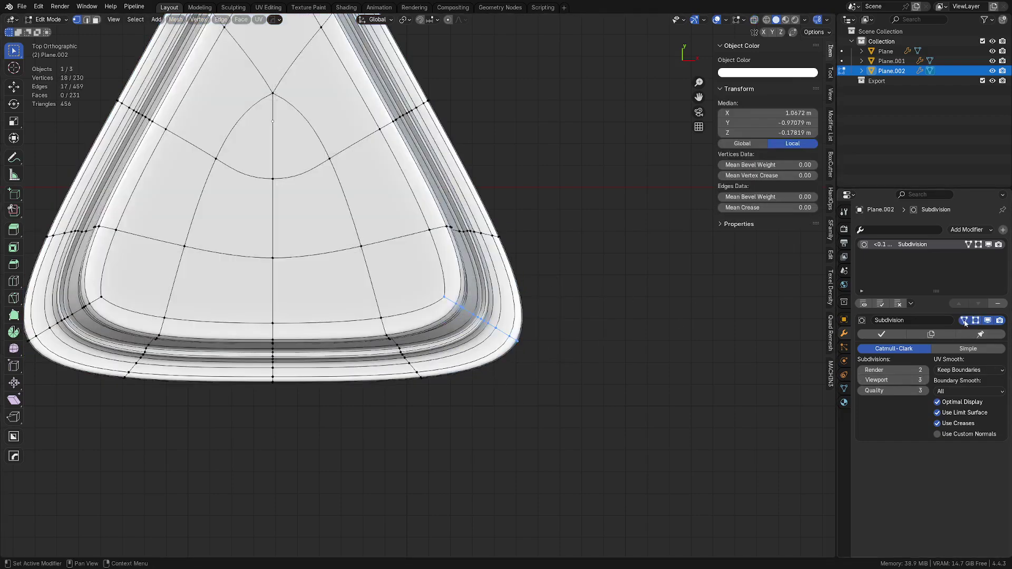
key(g)
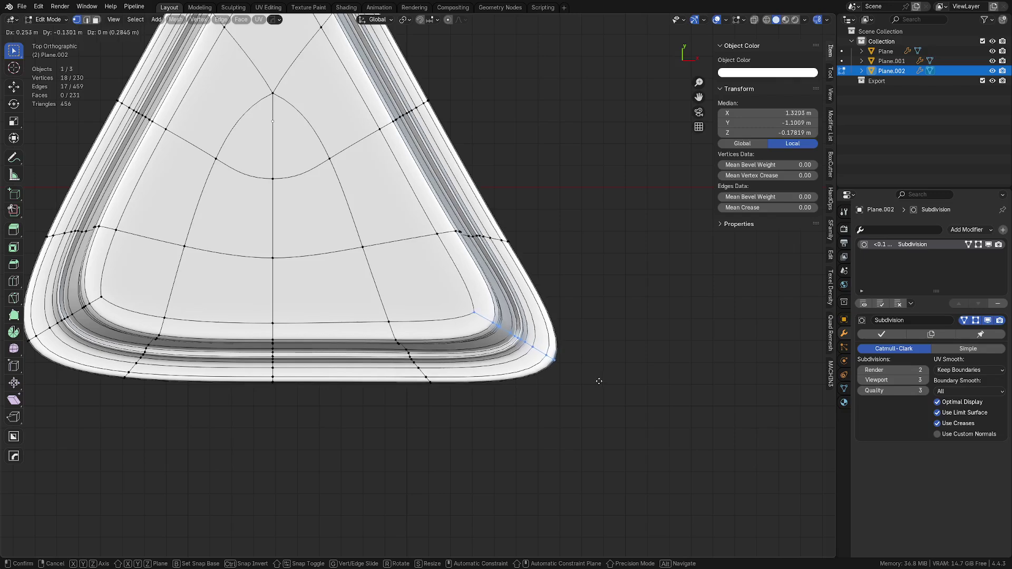
click(596, 381)
Select the vertices of the loop crossing the bottom side near the stretched corner and align them to the left.
drag(364, 397, 448, 300)
key(alt+a)
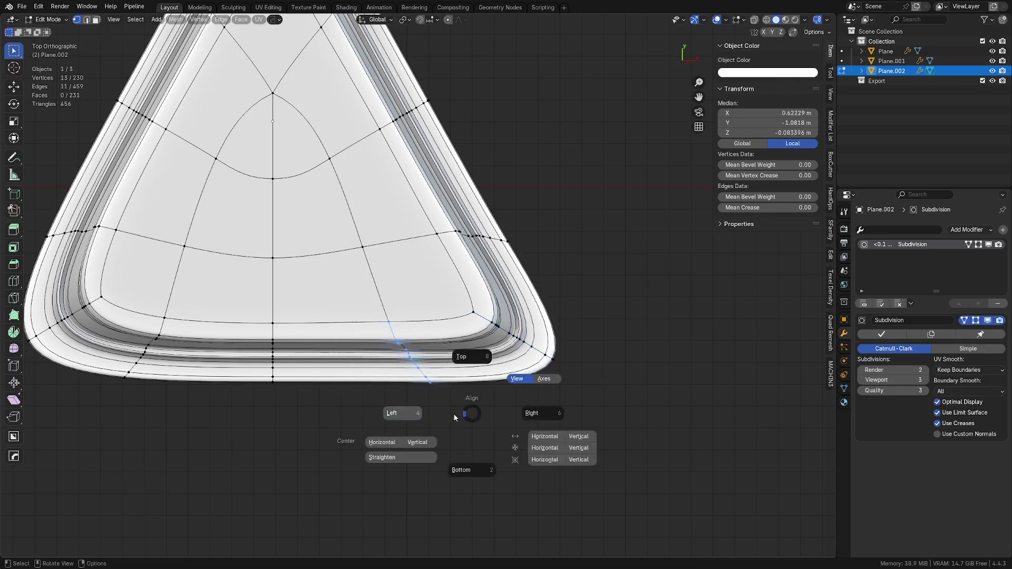
click(435, 412)
Try to align and then shear the loop of vertices crossing the right side above the stretched corner.
drag(481, 246, 579, 226)
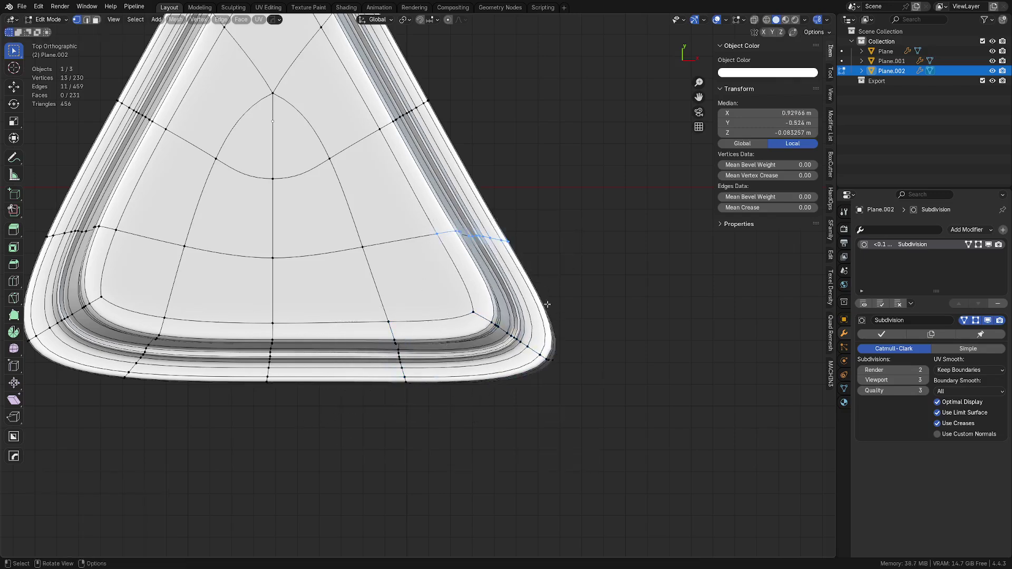
key(alt+a)
click(448, 322)
key(ctrl+z)
middle_drag(545, 325, 652, 381)
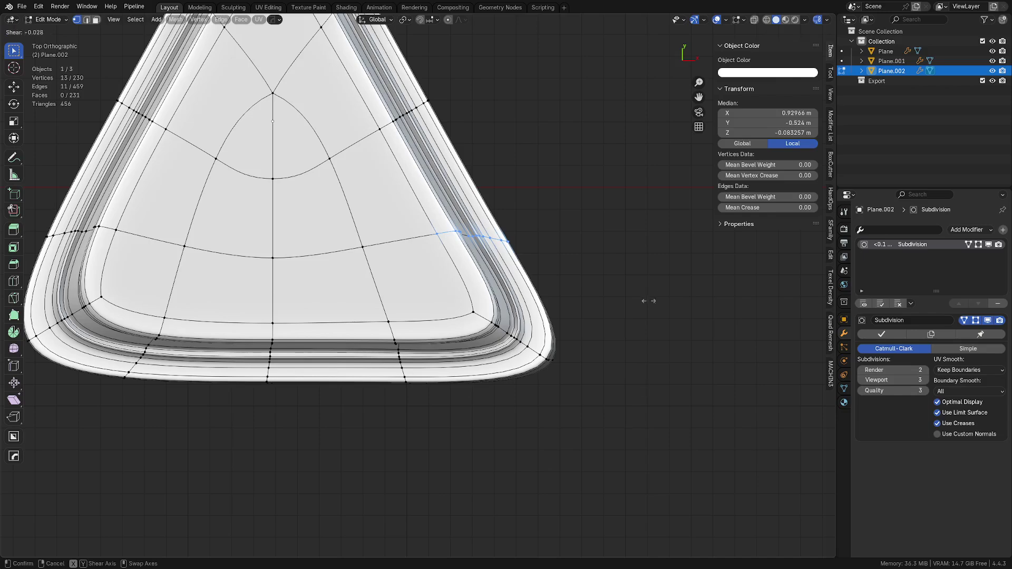
right_click(609, 210)
Reselect the right side's crossing loop through the mesh in X-ray, switch to edge selection and activate the Shear tool.
key(alt+z)
drag(428, 250, 494, 227)
key(alt+z)
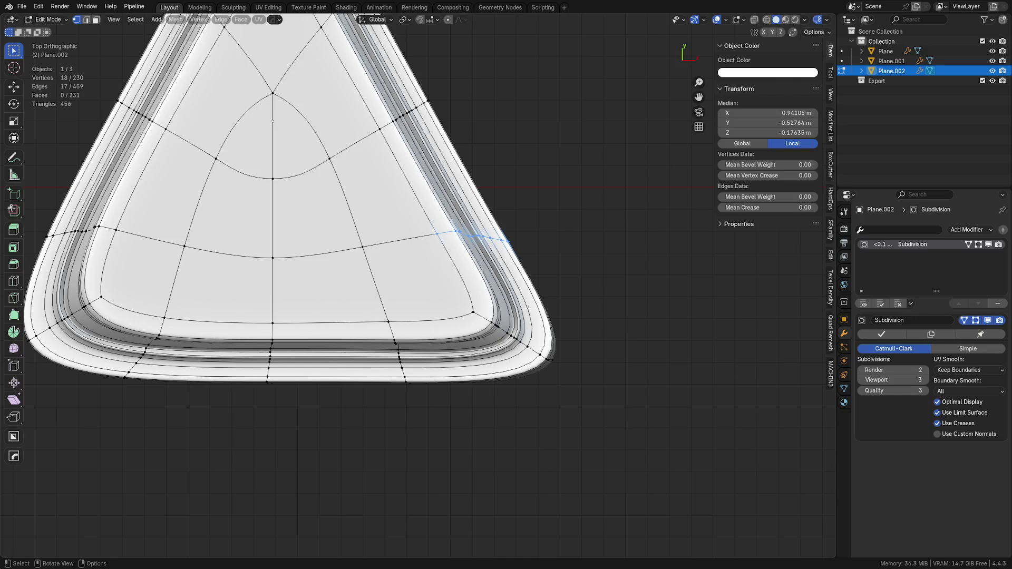
middle_drag(571, 354, 454, 333)
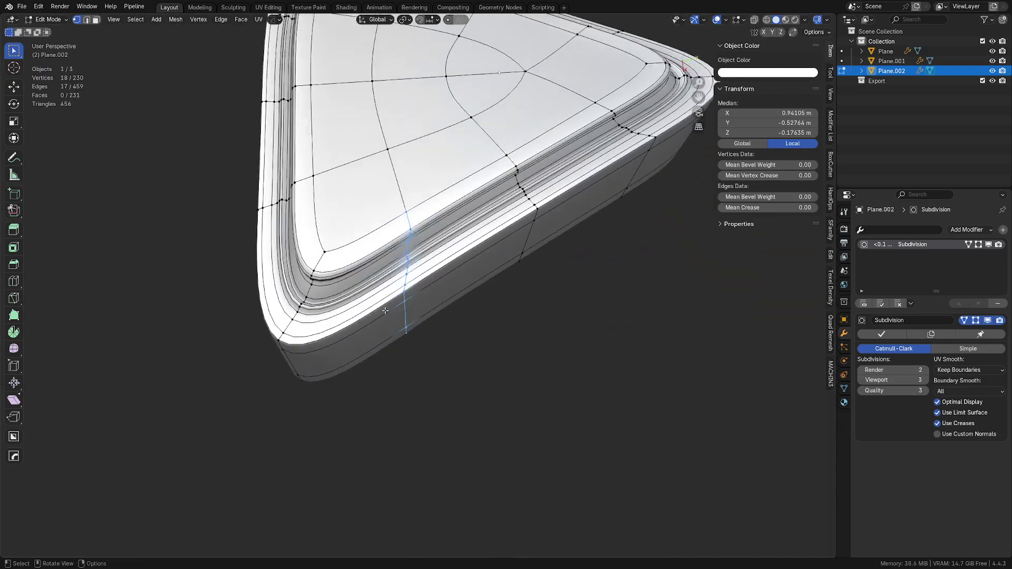
scroll(486, 197, up, 1)
key(ctrl+Tab)
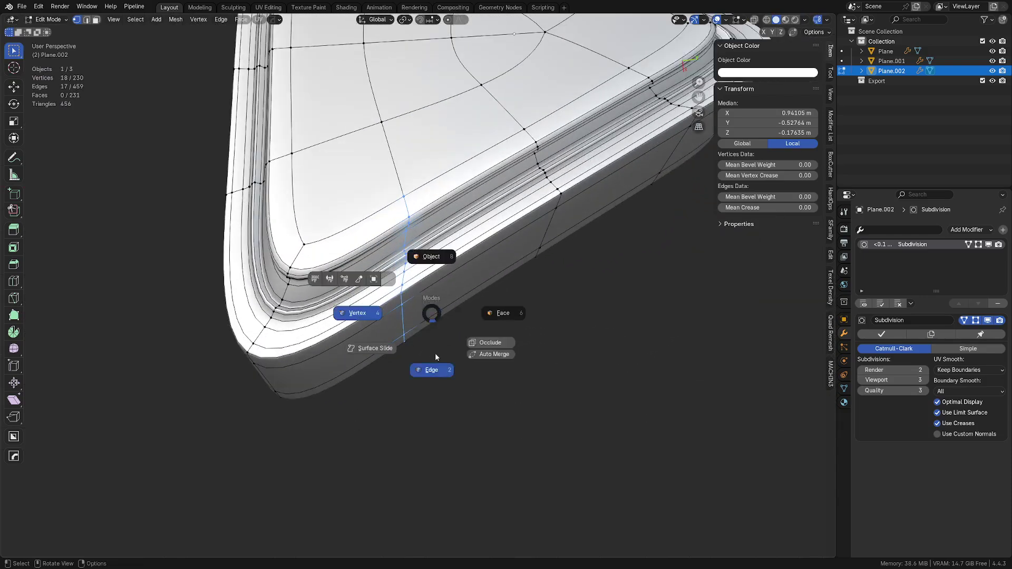
click(346, 229)
click(20, 402)
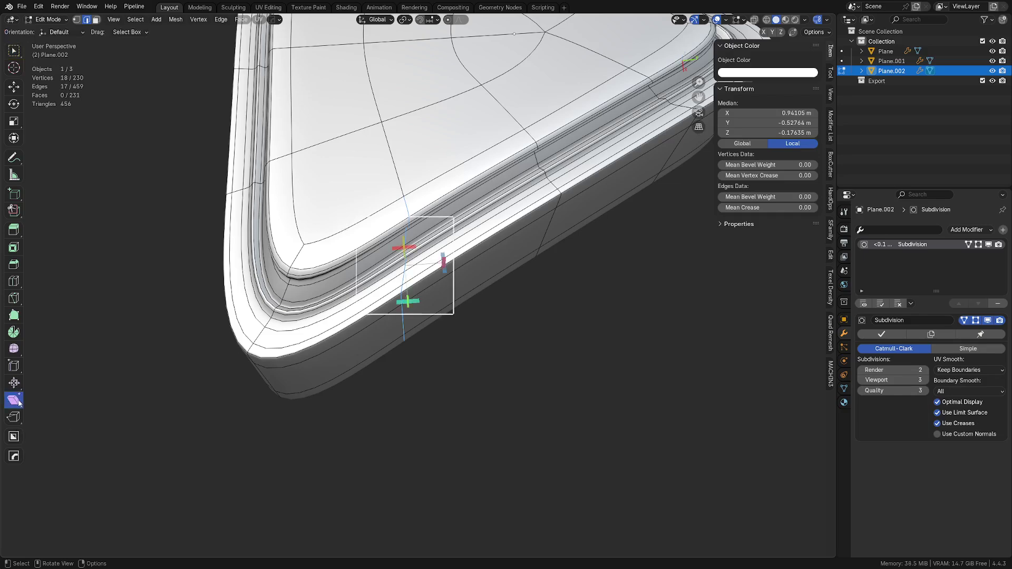
middle_drag(427, 289, 431, 347)
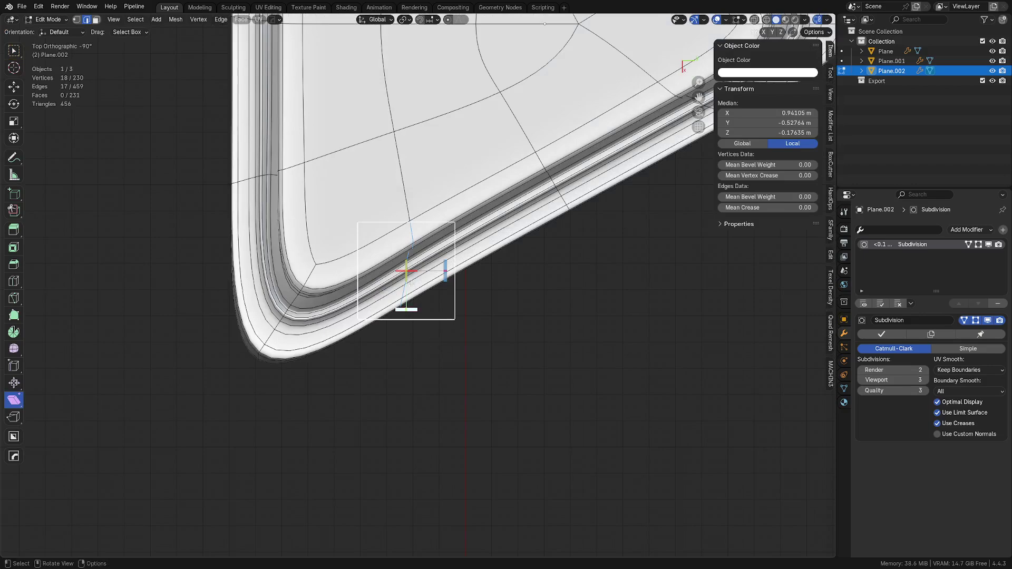
Shear the selected edge loop in Normal orientation around the active element with an offset of -1.082.
click(405, 19)
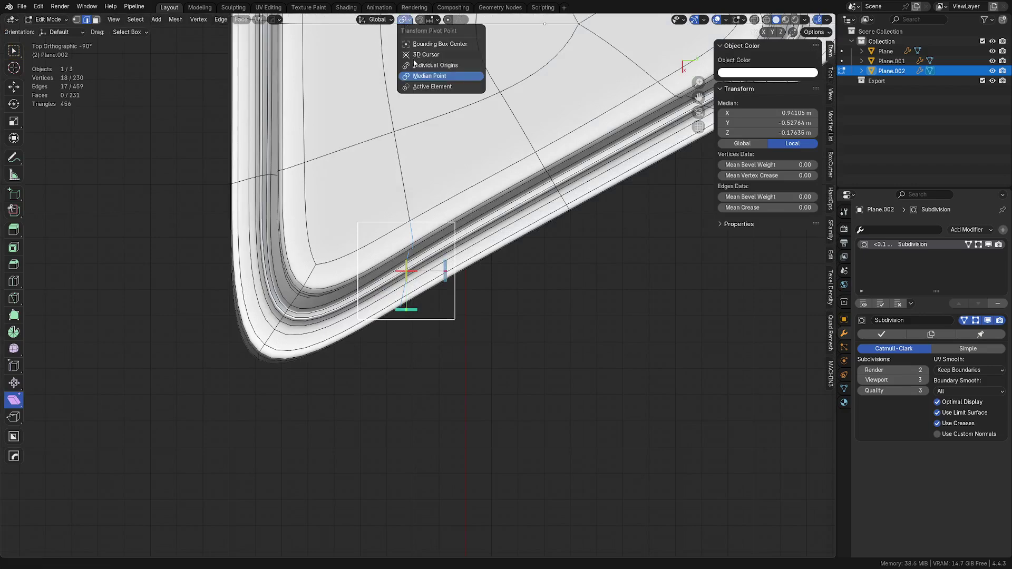
click(376, 20)
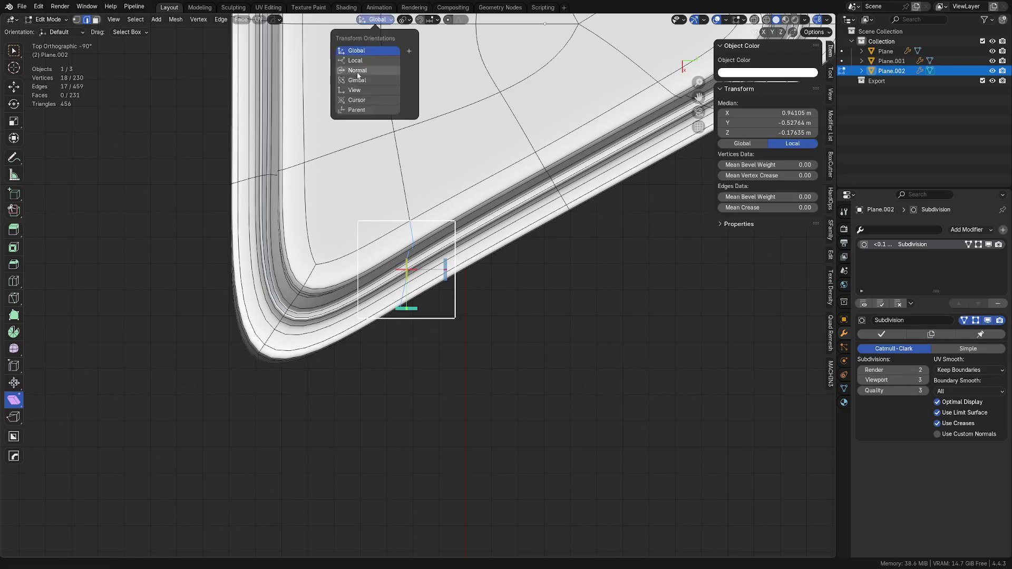
click(358, 70)
middle_drag(357, 74, 481, 446)
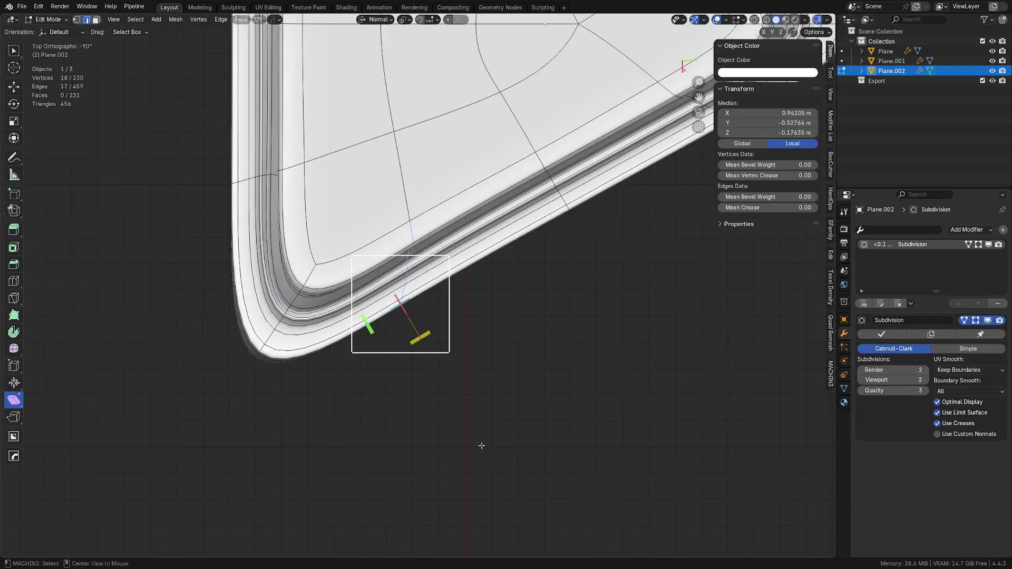
drag(427, 333, 663, 397)
middle_drag(425, 360, 554, 329)
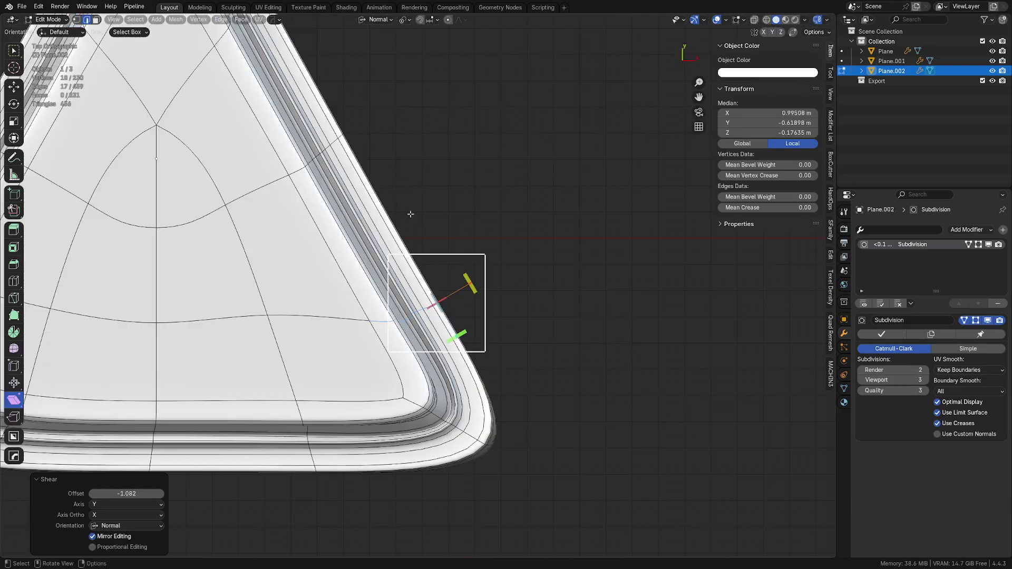
Set the transform orientation to Global and the pivot point to Median Point.
click(389, 20)
click(378, 50)
click(404, 19)
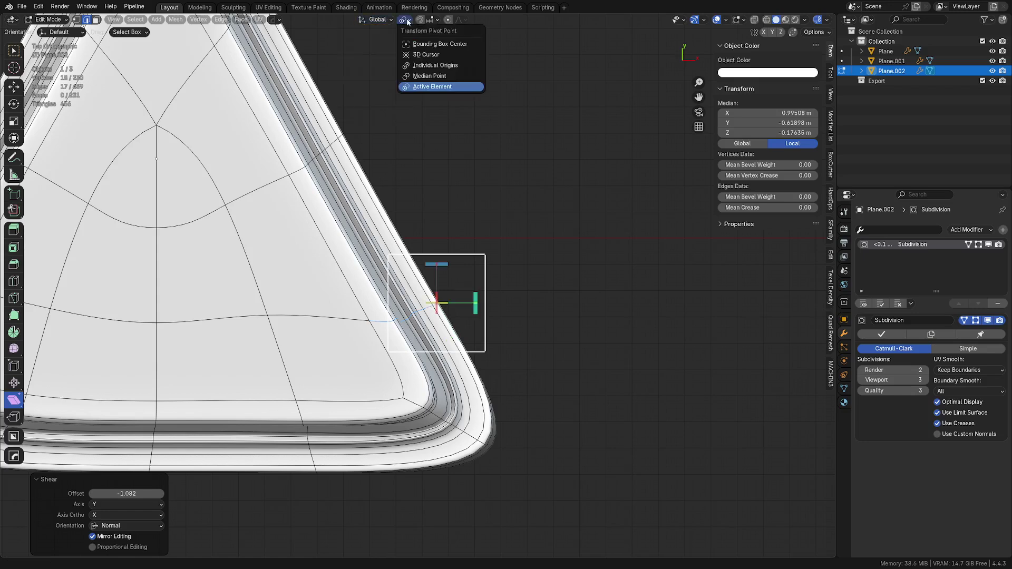
click(421, 76)
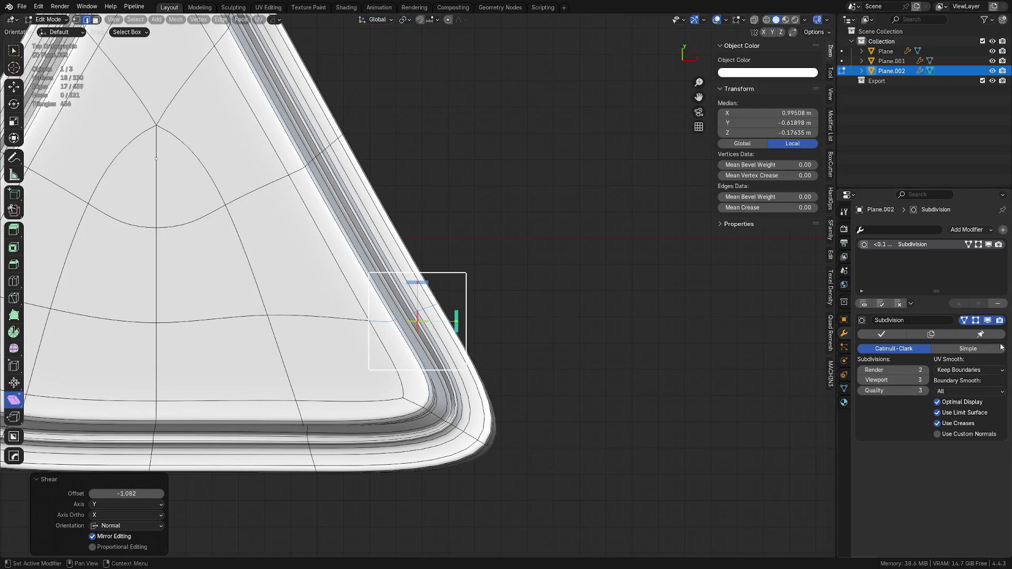
Turn off the Subdivision modifier's on-cage and Edit Mode display and clear the selection.
click(963, 320)
click(975, 320)
click(514, 353)
Reselect the right side's crossing loop in vertex mode and try an edge-constrained rotation of about 32 degrees.
key(Tab)
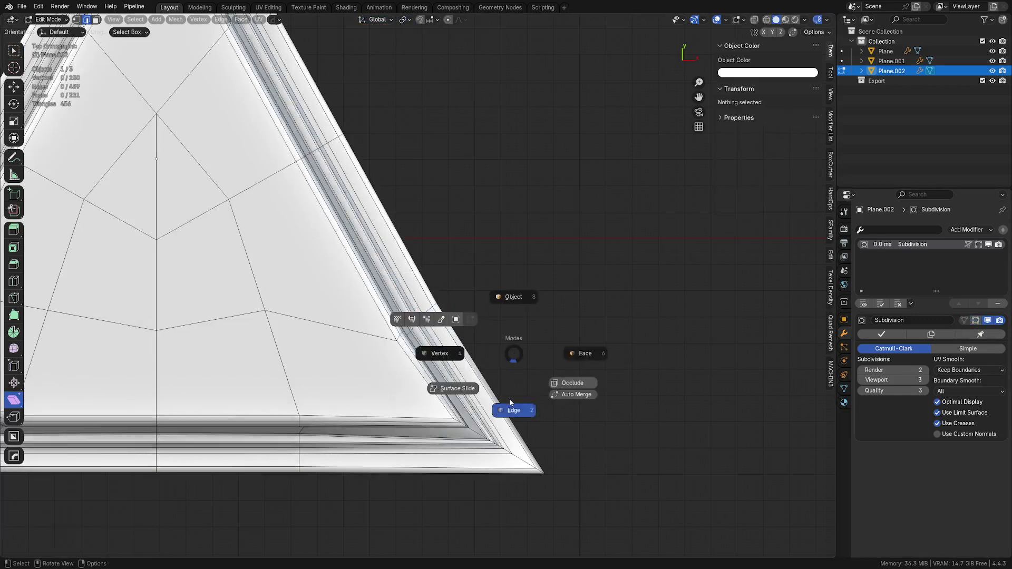
click(510, 404)
key(Tab)
click(434, 399)
key(alt+z)
drag(376, 364, 477, 287)
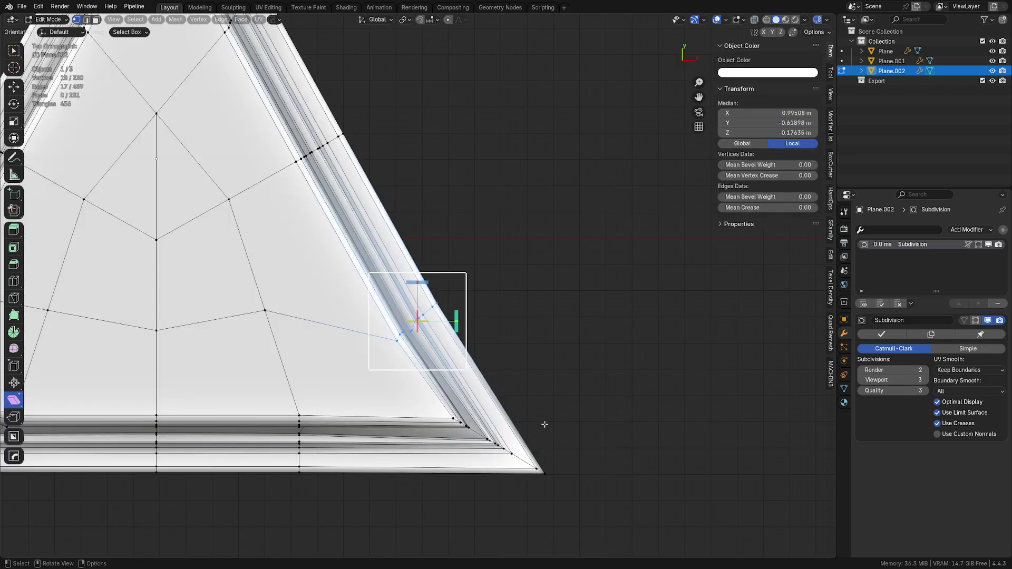
click(14, 50)
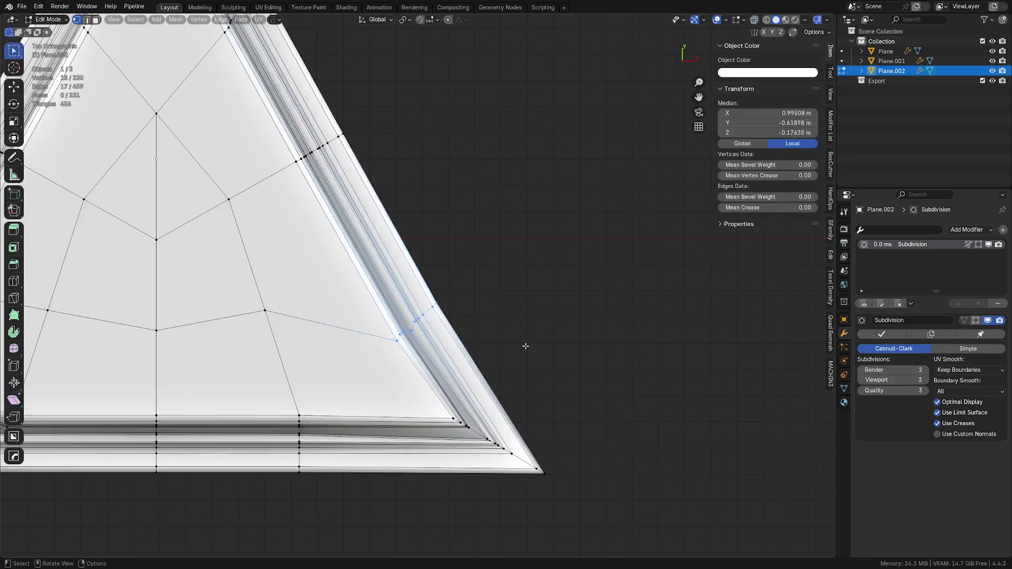
key(r)
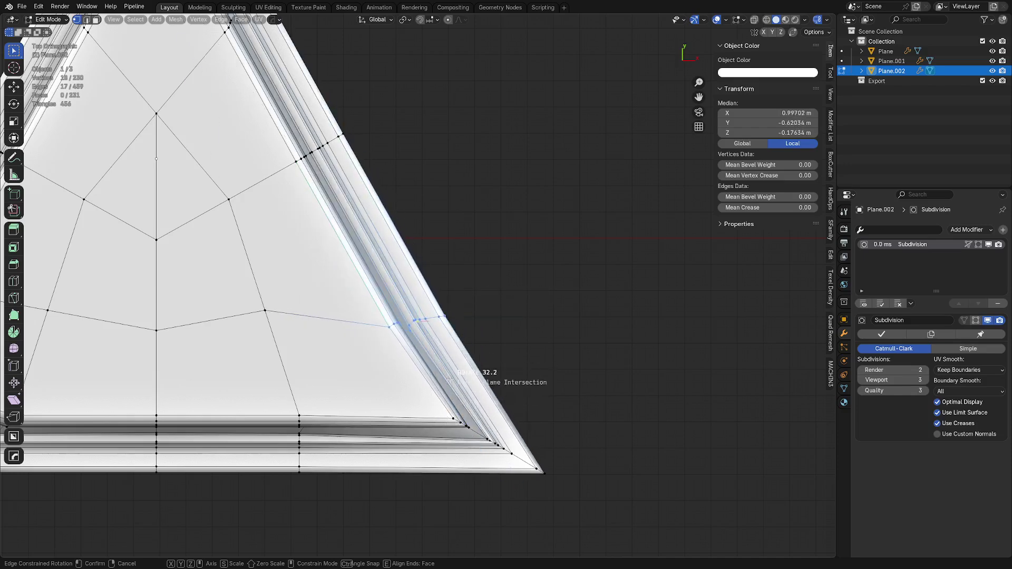
click(447, 383)
Undo the constrained rotation and the shear of the right side's loop.
key(ctrl+z)
key(ctrl+z)
key(ctrl+z)
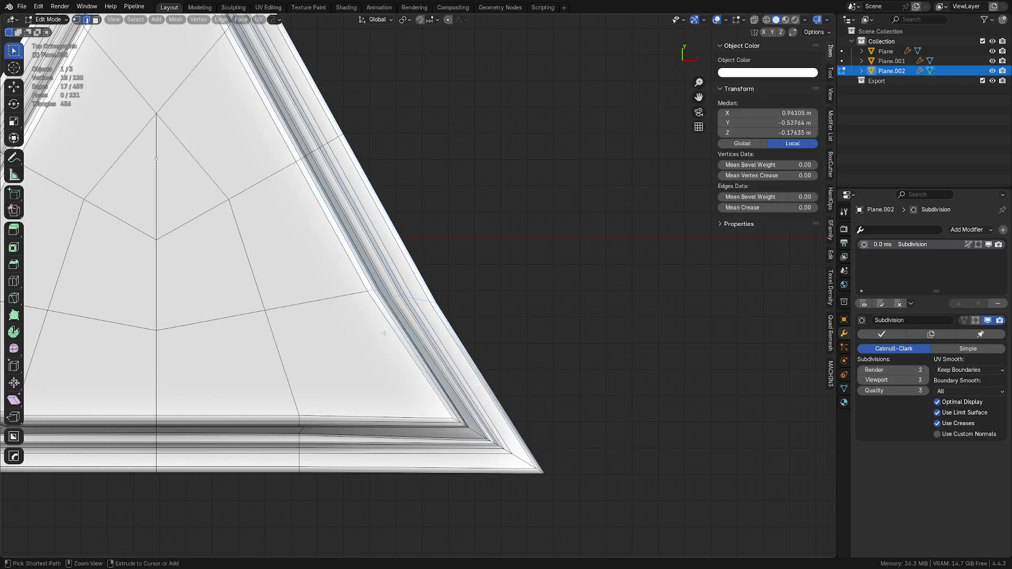
Rotate the right side's crossing loop with two passes of Edge Constrained Rotation using individual origins.
shift+middle_drag(463, 343, 635, 334)
scroll(634, 334, down, 1)
shift+middle_drag(654, 392, 588, 421)
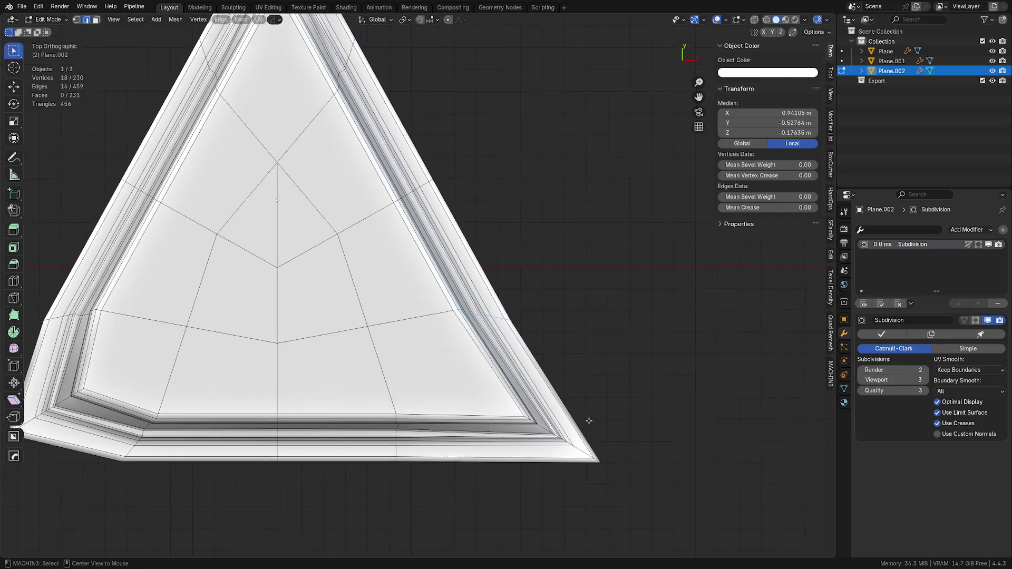
key(r)
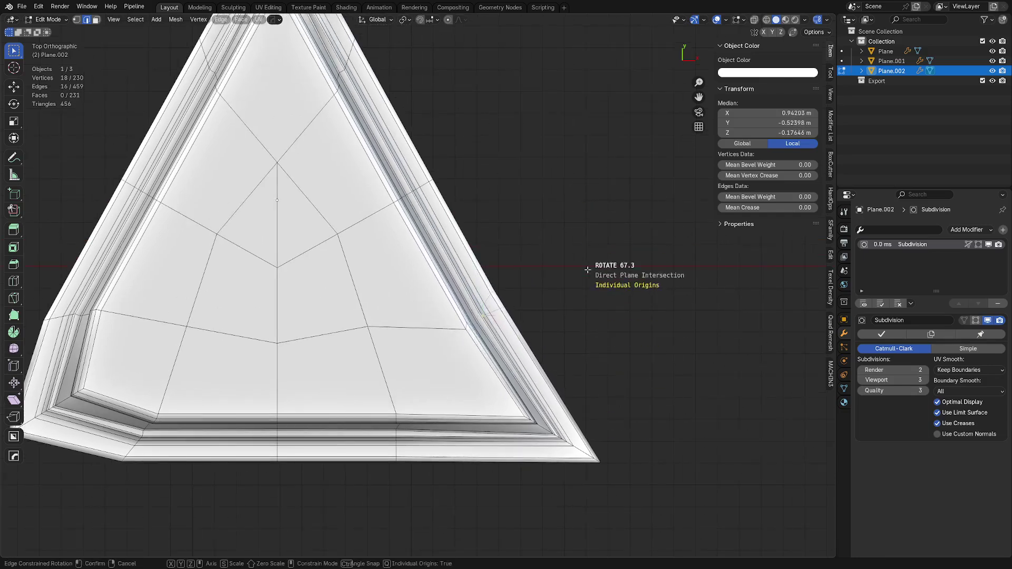
click(591, 267)
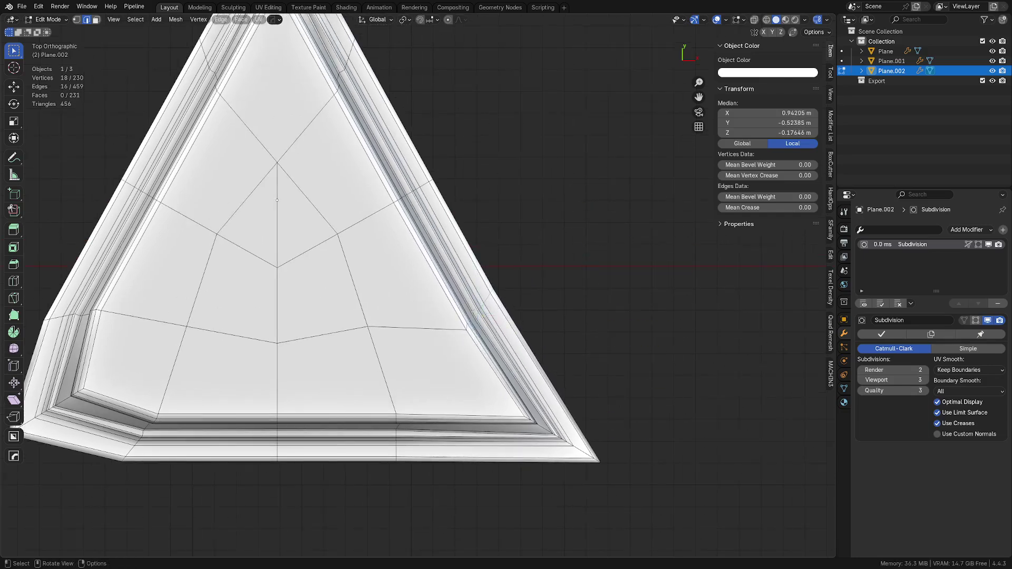
key(r)
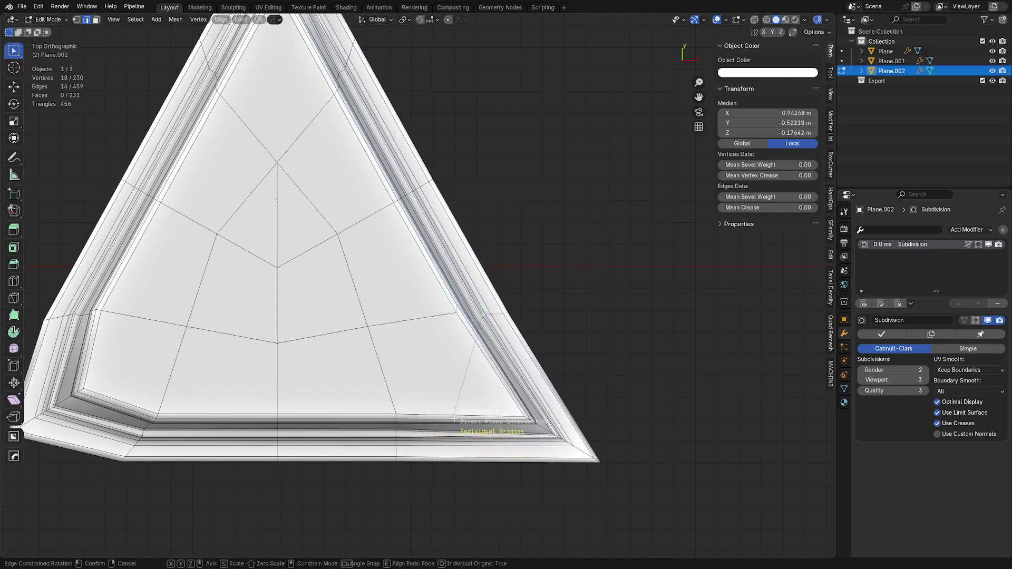
click(500, 348)
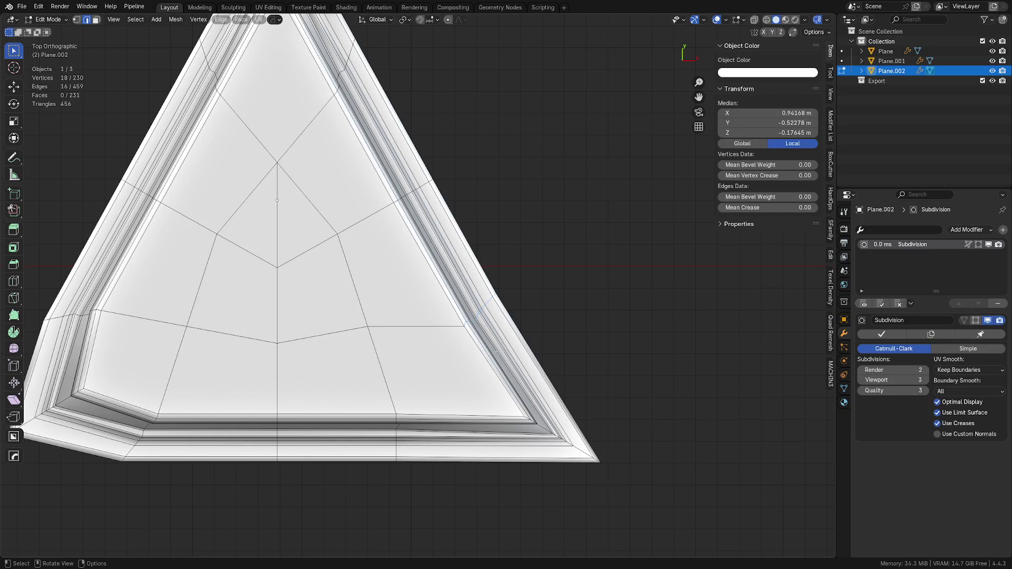
Edge-slide the selected loop up to the neighbouring loop at factor -1.000, and slide it back towards the corner with a factor of 0.513.
key(g)
key(g)
click(457, 232)
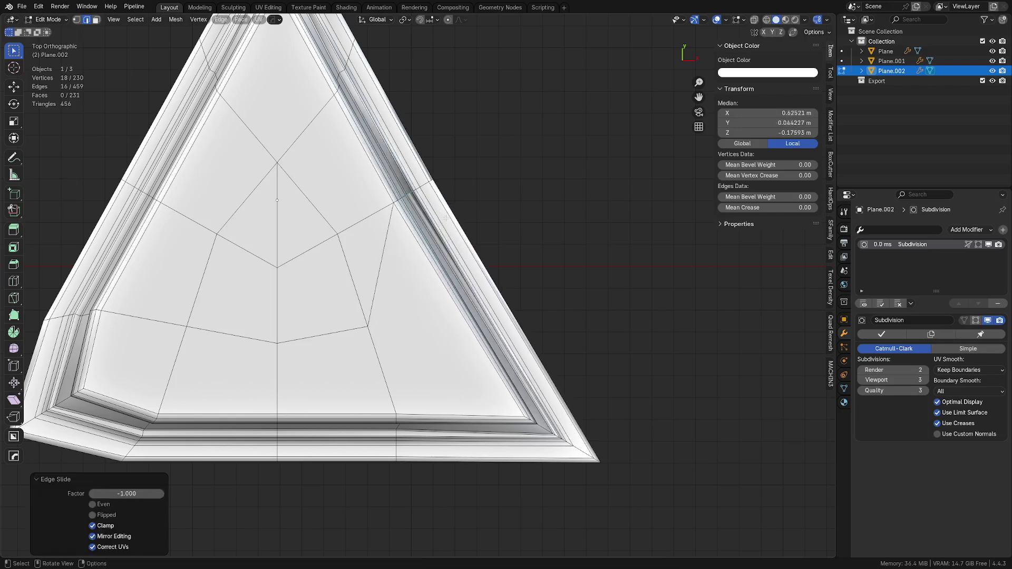
key(g)
key(g)
click(498, 284)
Rotate the slid loop again with Edge Constrained Rotation using individual origins and check the triangle in perspective.
key(alt+r)
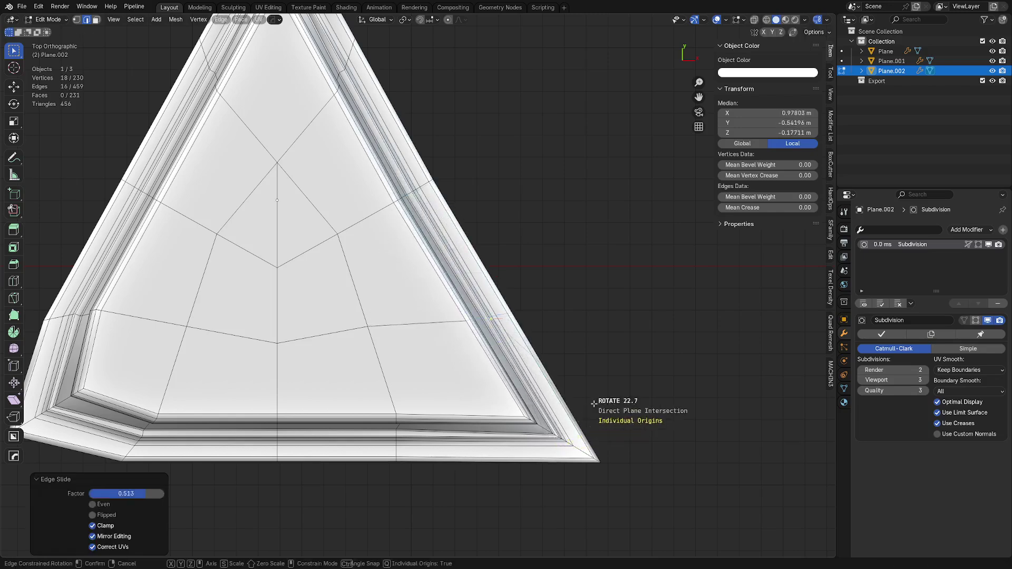
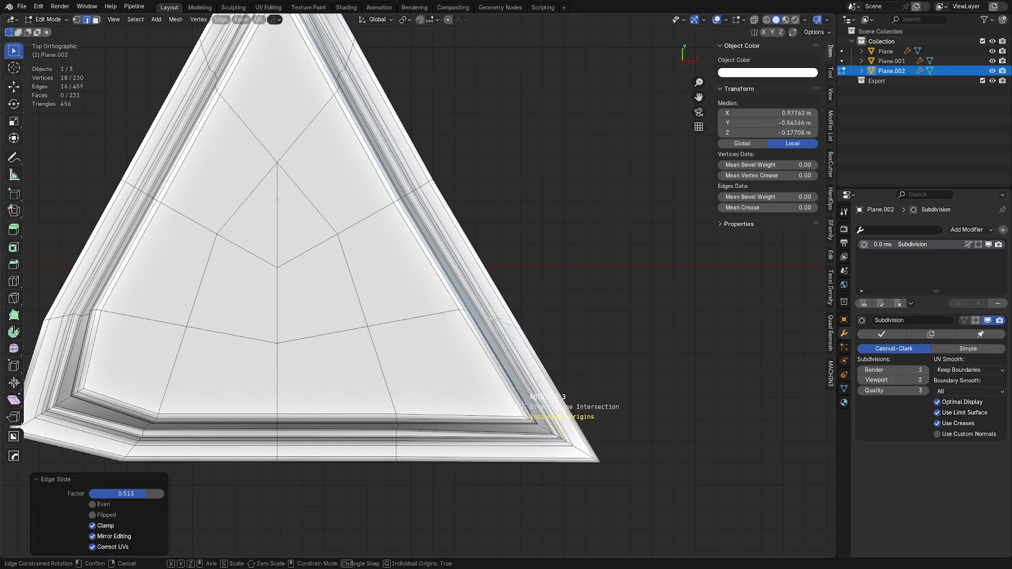
click(522, 404)
middle_drag(618, 391, 468, 325)
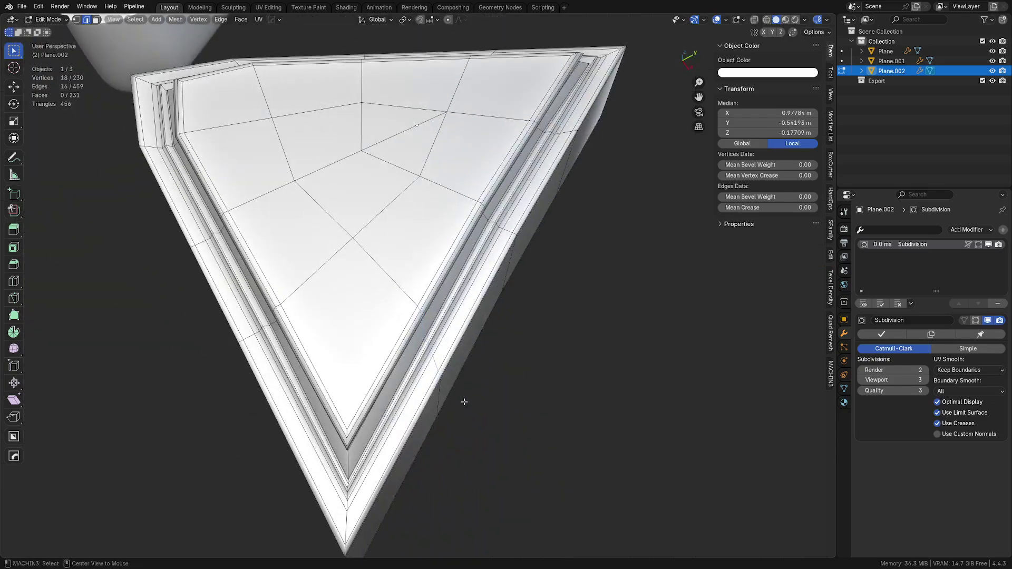
Rotate the selected crossing loop on the triangle's right side with Edge Constrained Rotation from the top view.
middle_drag(464, 401, 604, 519)
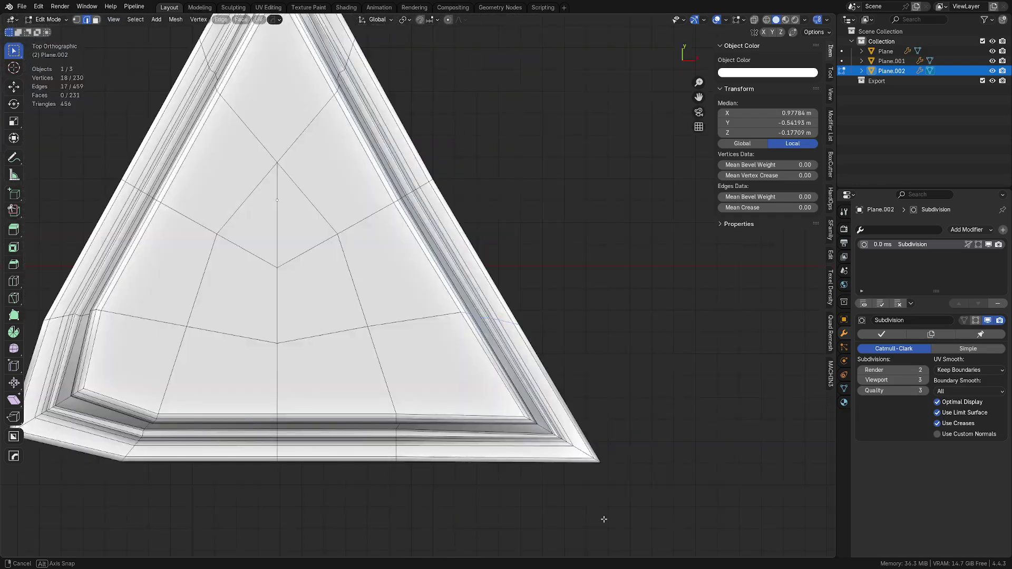
key(alt+r)
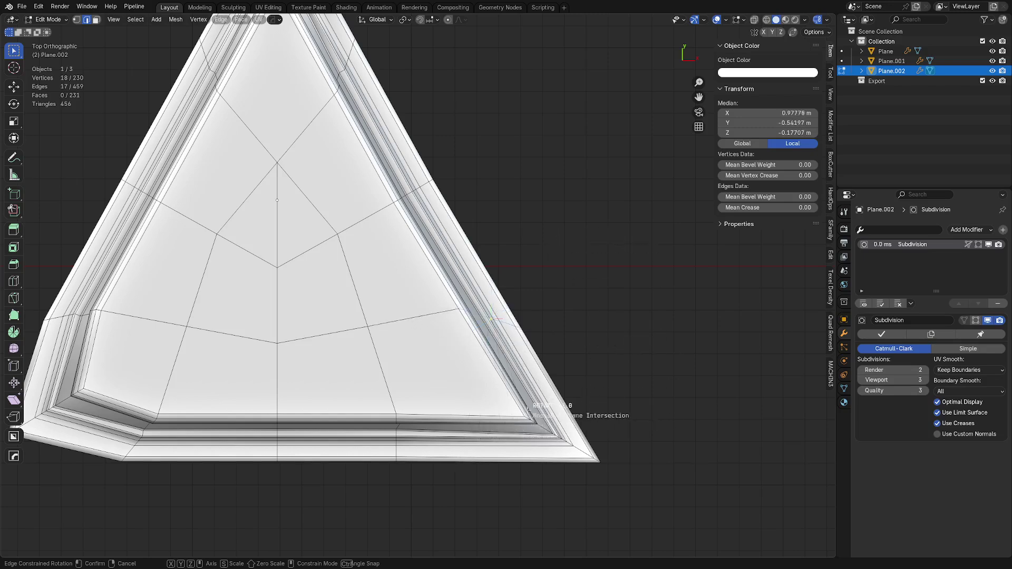
click(544, 242)
Symmetrize the whole triangle mesh across X from the positive to the negative side.
key(a)
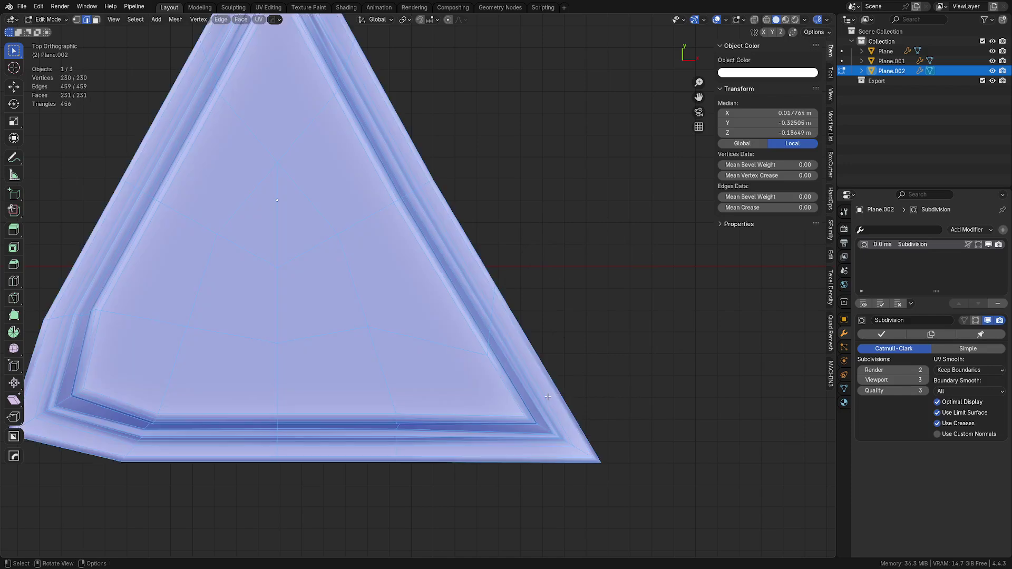
key(alt+x)
shift+middle_drag(357, 352, 487, 328)
Dissolve the centre edge running from the raised face's apex to the junction below it.
key(Tab)
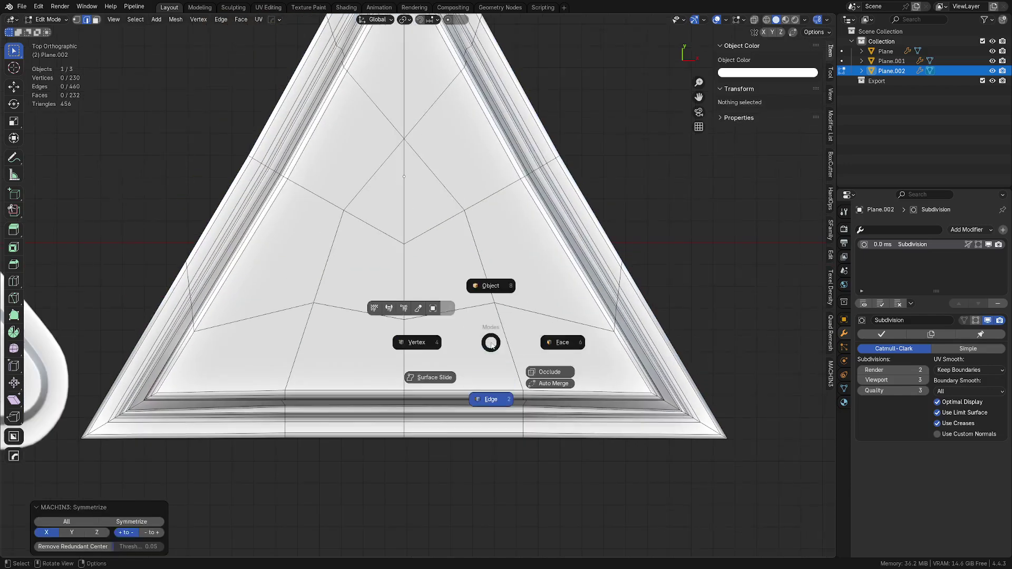
click(491, 399)
scroll(527, 284, down, 2)
shift+middle_drag(506, 232, 494, 324)
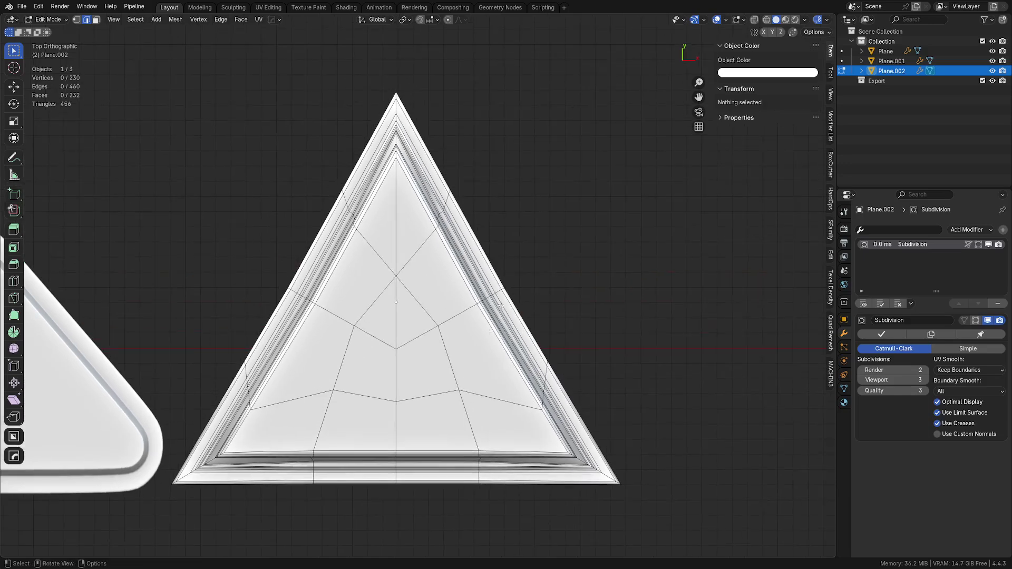
click(395, 292)
key(ctrl+x)
middle_drag(395, 291, 464, 364)
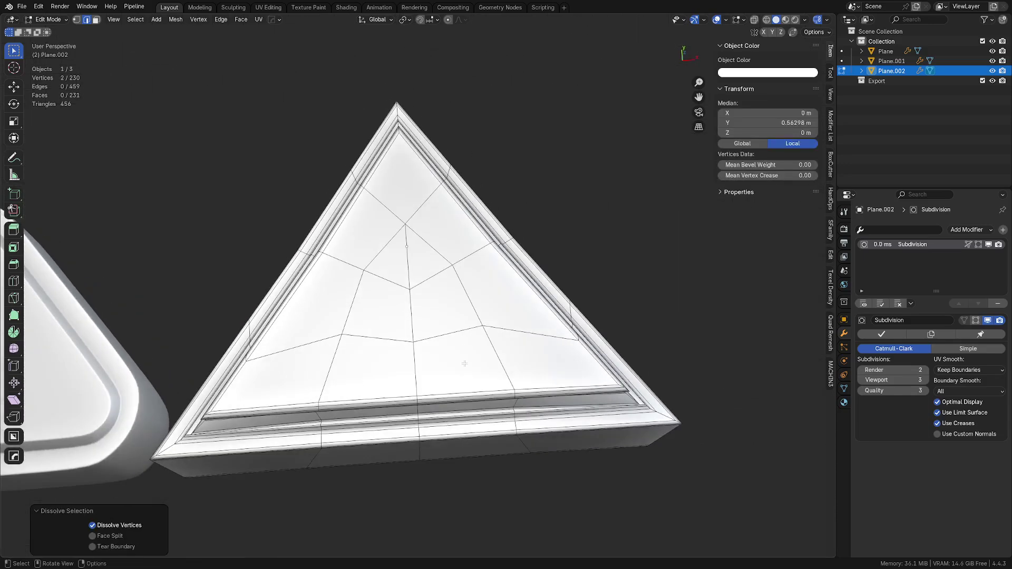
Select the right side's crossing loop vertices through the mesh and try an Edge Constrained Rotation on them.
key(Tab)
click(474, 364)
key(a)
key(a)
middle_drag(524, 335, 508, 366)
drag(621, 262, 517, 398)
key(alt+z)
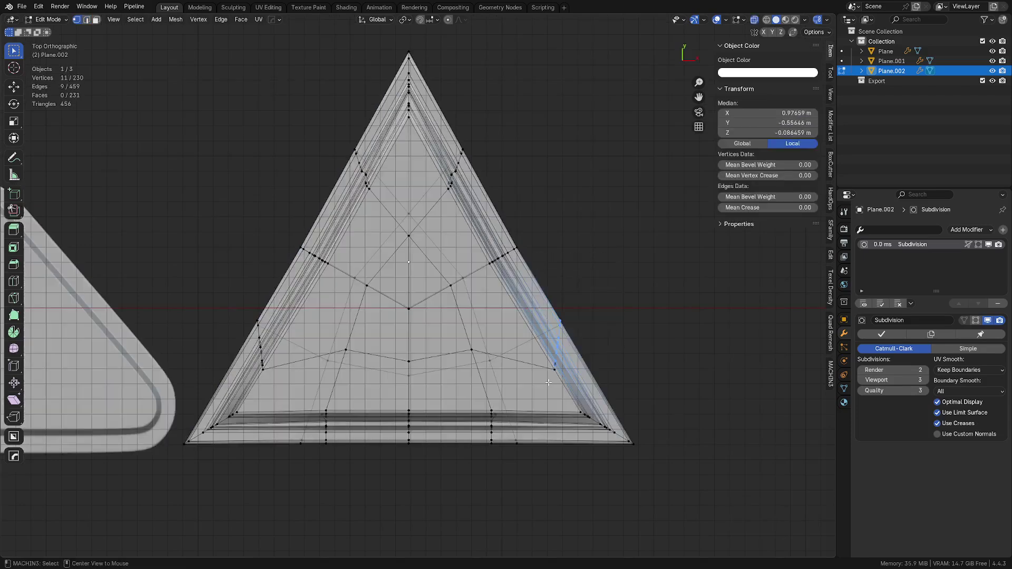
key(alt+z)
key(alt+r)
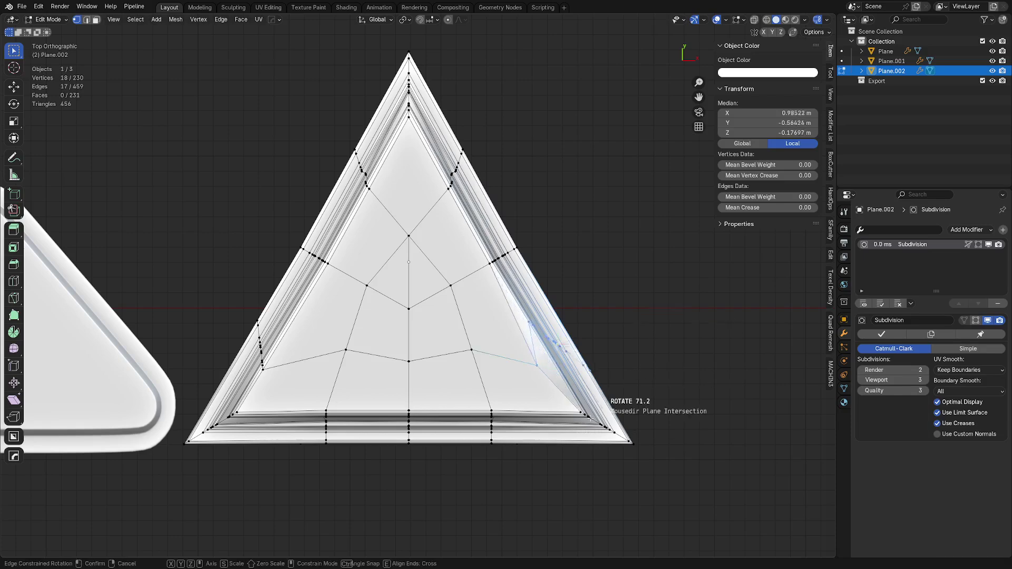
scroll(597, 392, up, 1)
click(600, 350)
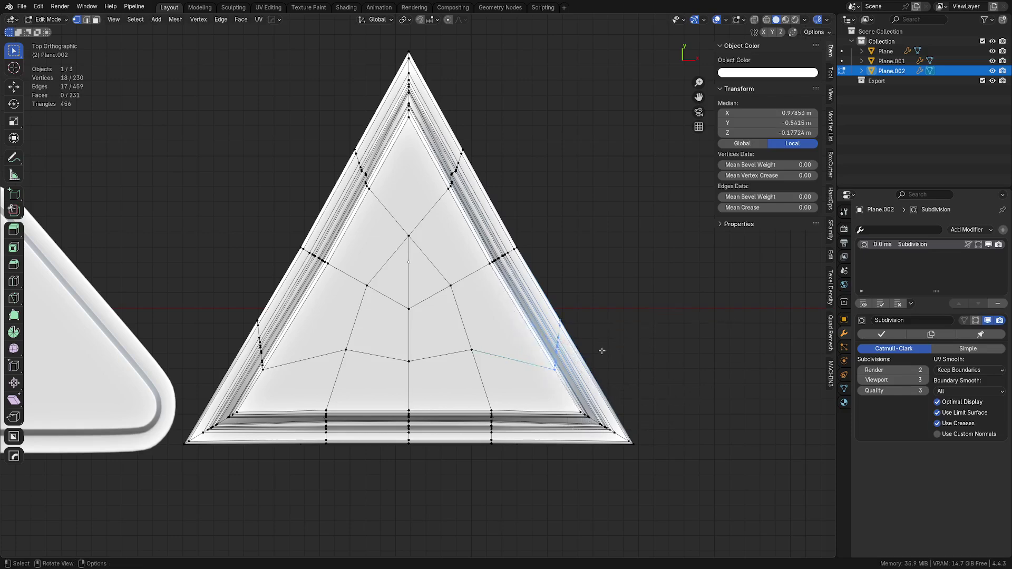
Try rotating the selected loop with Edge Constrained Rotation, first from the top and again from side angles.
key(alt+z)
key(alt+z)
key(r)
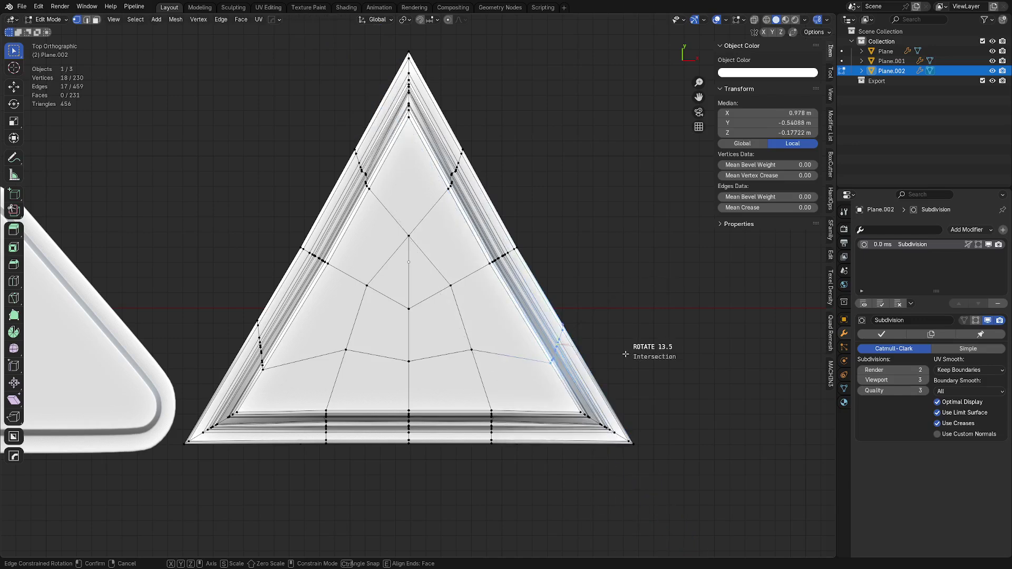
click(626, 322)
middle_drag(626, 322, 495, 317)
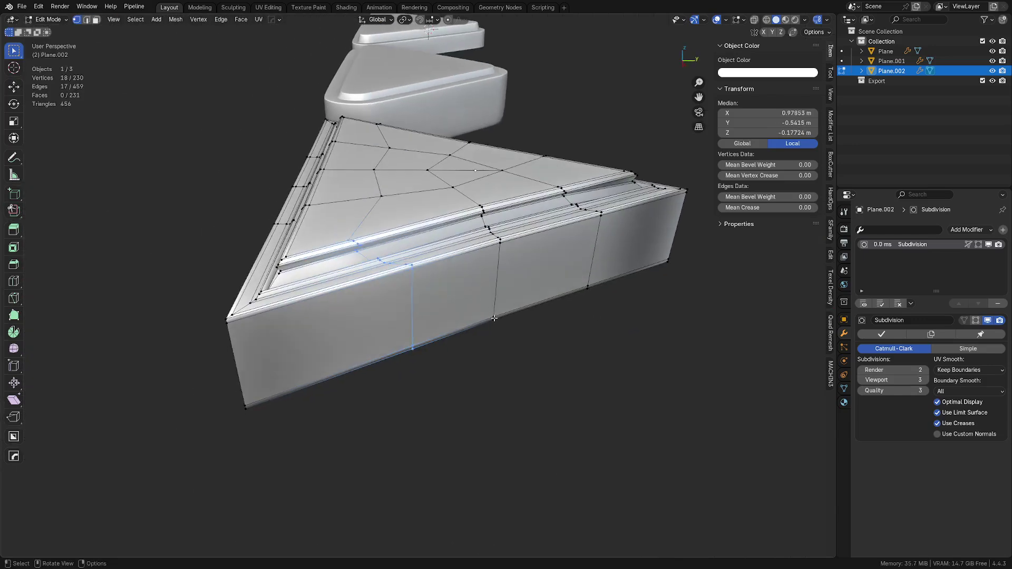
key(ctrl+alt+r)
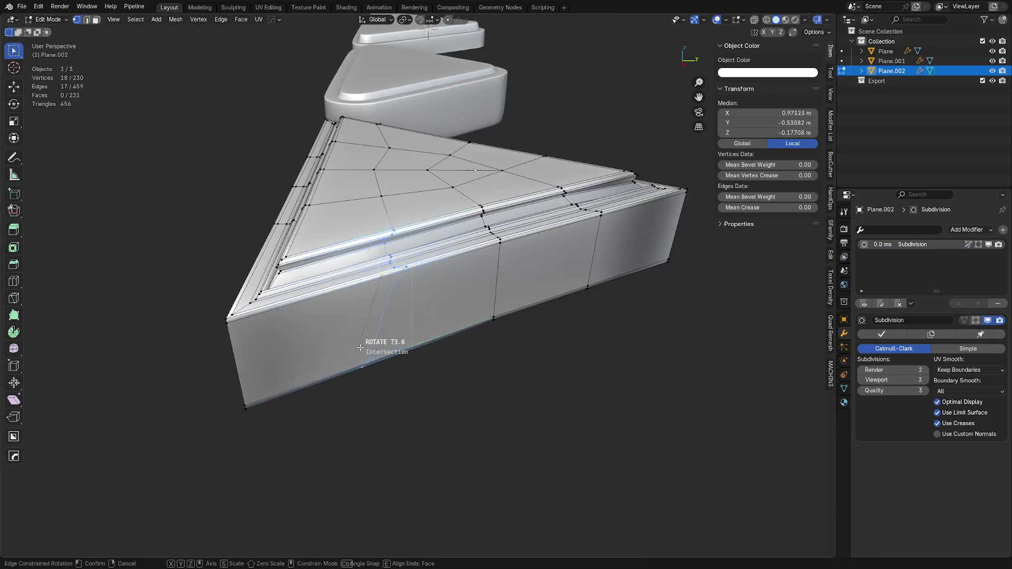
click(464, 282)
middle_drag(463, 282, 472, 303)
key(r)
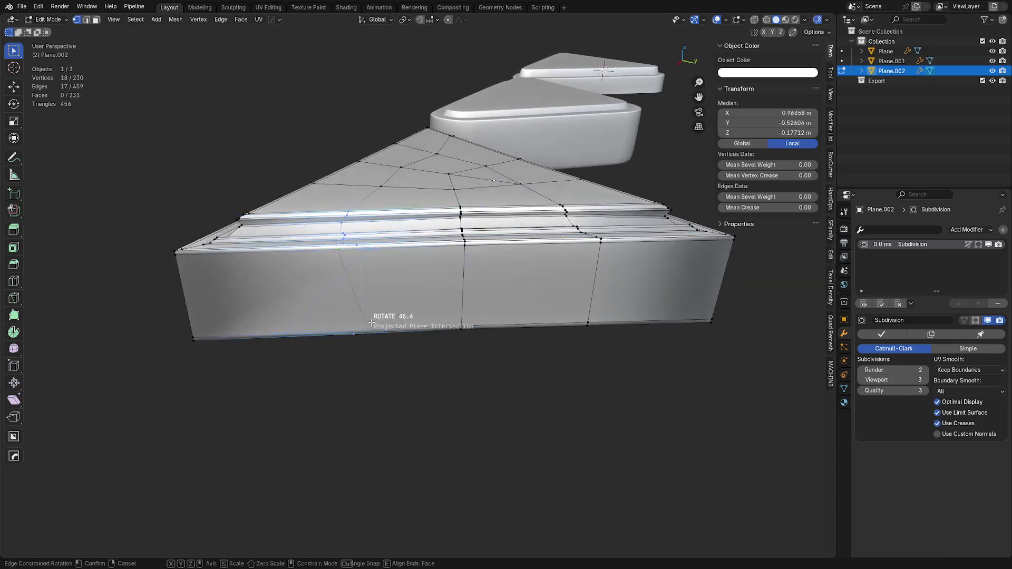
Rotate the loop once more with Edge Constrained Rotation from the top, and symmetrize the triangle across X.
middle_drag(431, 288, 714, 382)
key(ctrl+alt+r)
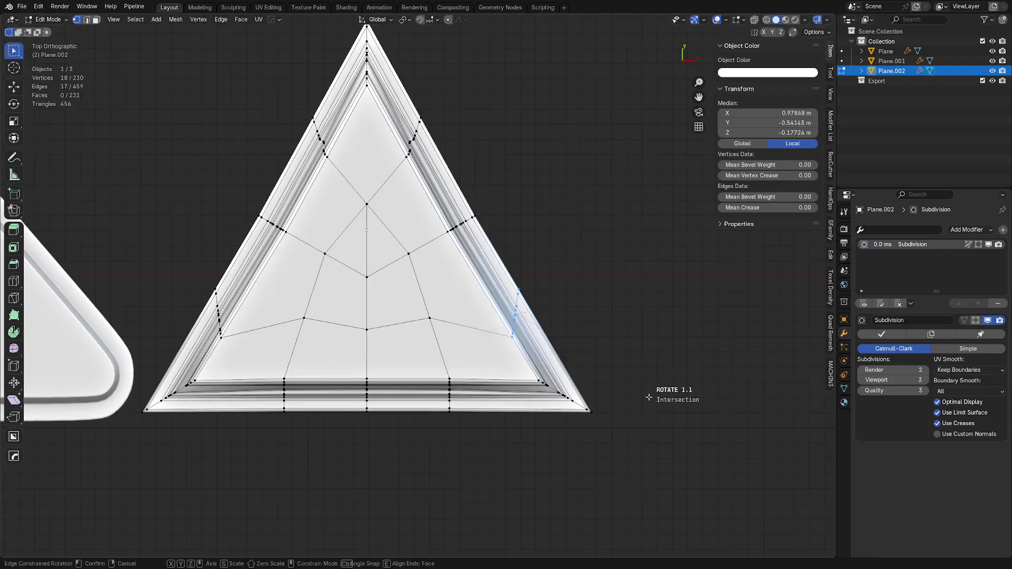
click(452, 433)
key(alt+x)
middle_drag(491, 364, 369, 262)
middle_drag(464, 300, 521, 333)
key(Tab)
click(521, 279)
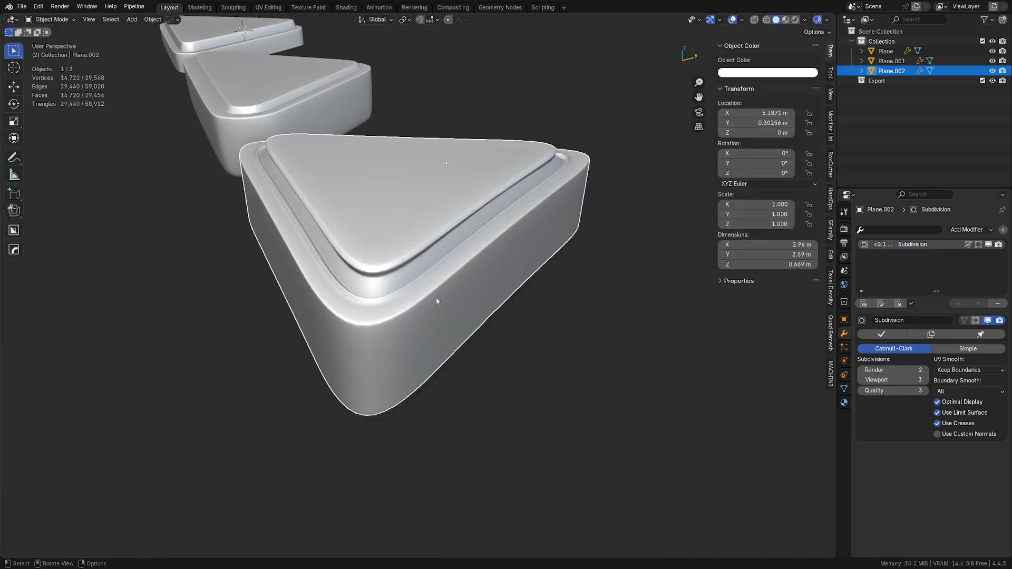
Add two evenly spaced loop cuts around the triangle's outer side wall and preview the smoothed shape.
alt+middle_drag(436, 299, 543, 419)
shift+middle_drag(435, 387, 453, 307)
key(Tab)
click(544, 316)
key(ctrl+r)
click(485, 363)
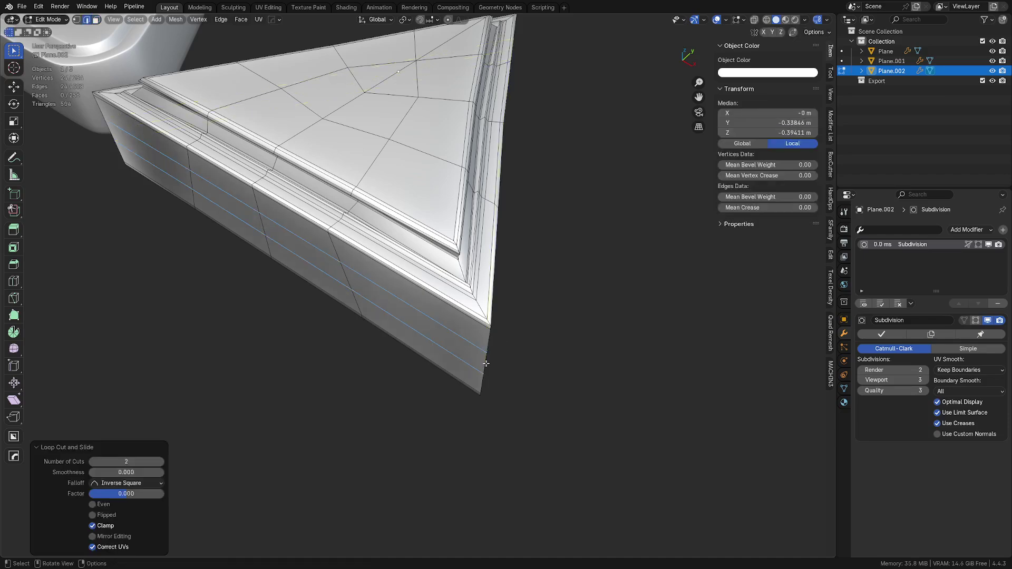
key(Tab)
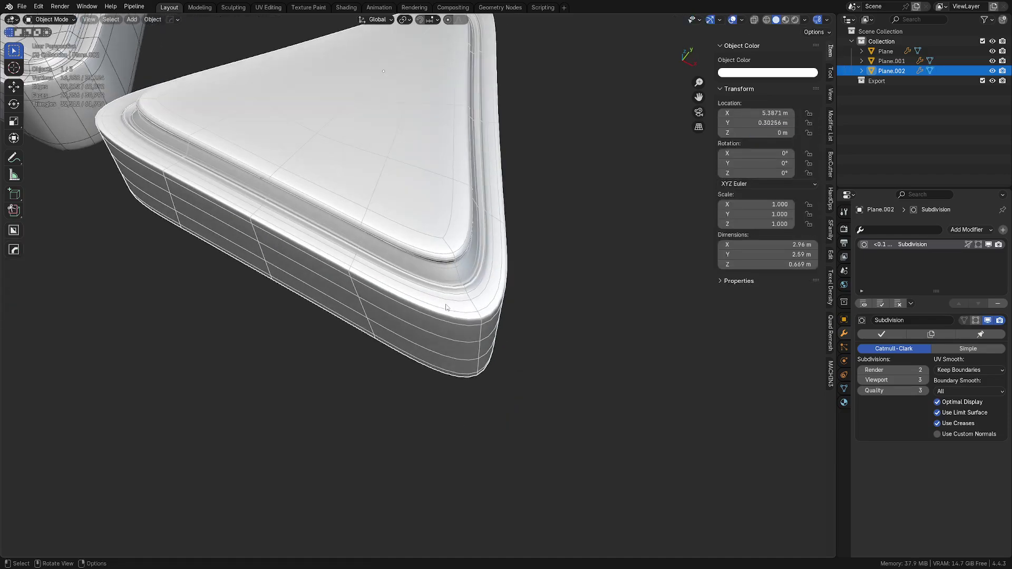
Dissolve the extra supporting loops on the ledge between the raised face and the outer rim.
key(Tab)
shift+middle_drag(445, 339, 400, 348)
scroll(401, 349, up, 4)
scroll(397, 301, up, 3)
shift+middle_drag(426, 382, 413, 304)
key(ctrl+x)
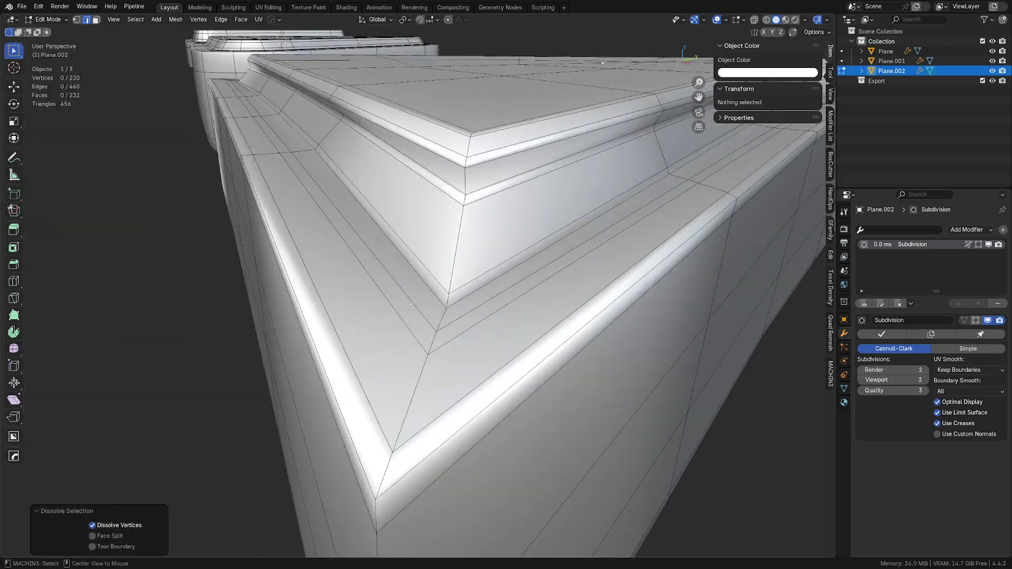
alt+click(413, 304)
key(ctrl+x)
alt+click(431, 276)
key(ctrl+x)
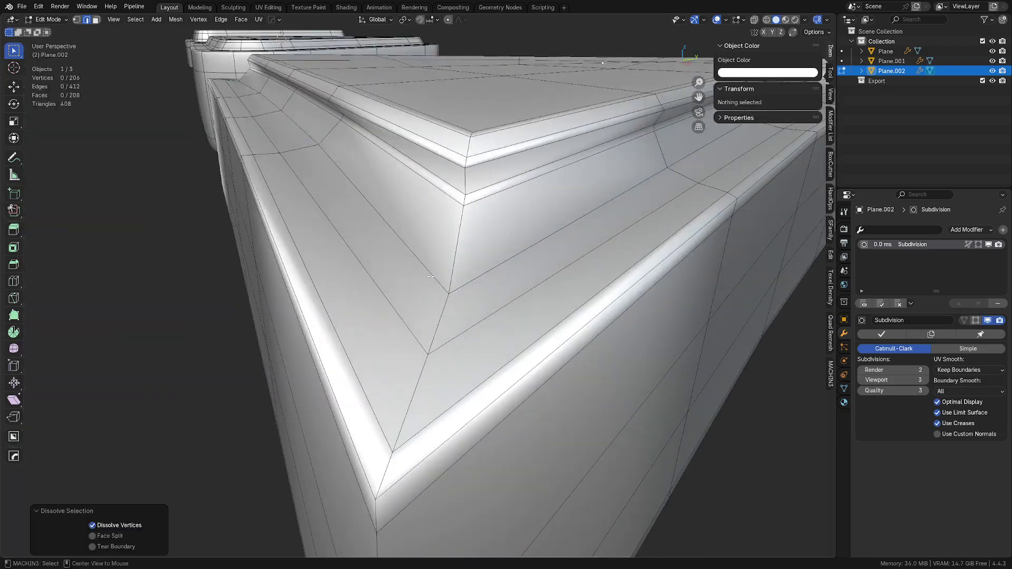
alt+click(430, 276)
key(ctrl+x)
Bevel the remaining ledge loop with 2 segments and profile shape 1, and return to Object Mode.
key(Tab)
click(422, 337)
alt+click(420, 338)
key(ctrl+b)
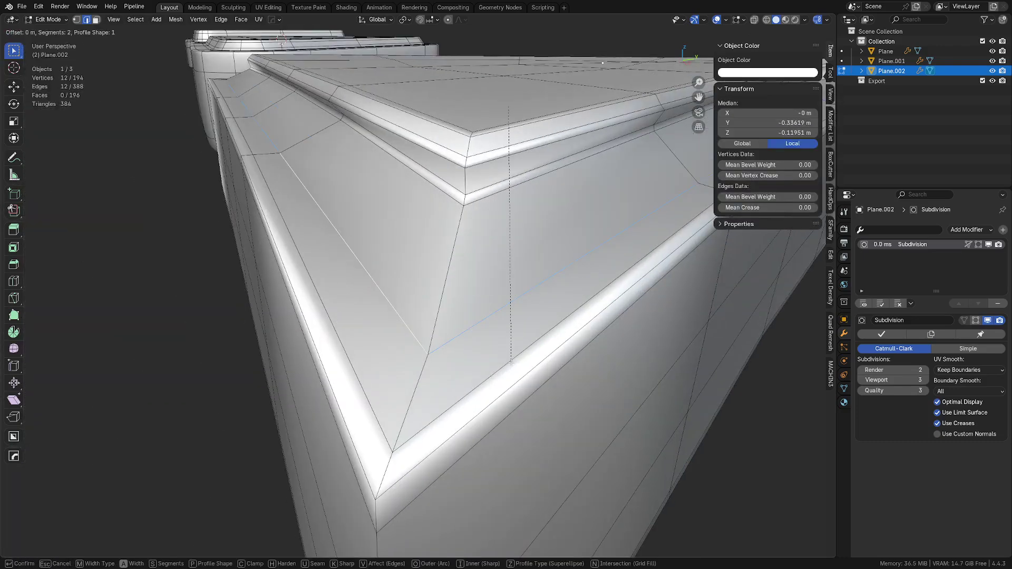
click(522, 361)
key(Tab)
click(523, 350)
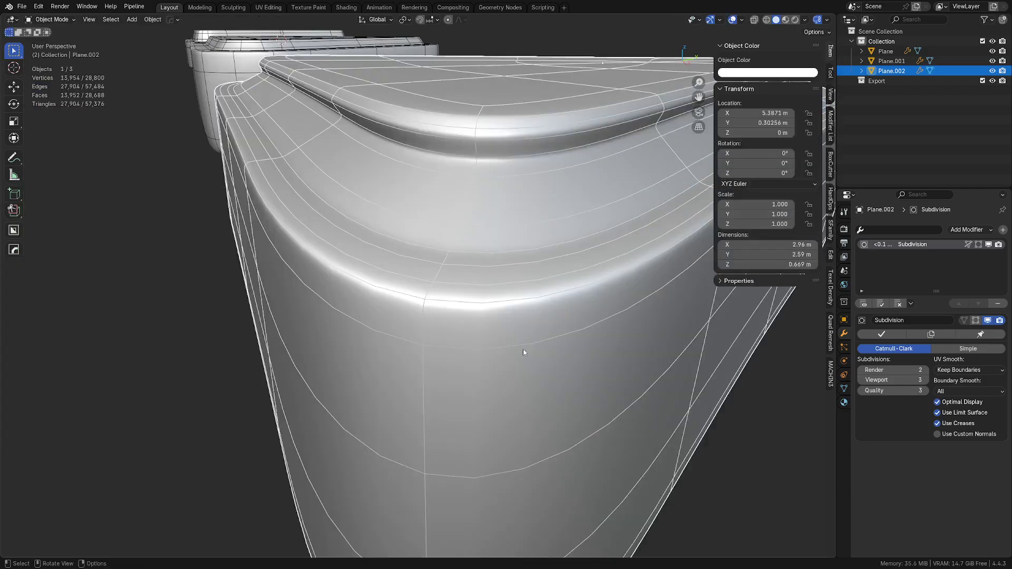
Hide the wireframe overlay and inspect the bevelled ledge around the smoothed corner.
key(a)
key(a)
scroll(523, 349, down, 3)
key(shift+w)
middle_drag(428, 253, 522, 232)
middle_drag(396, 211, 397, 276)
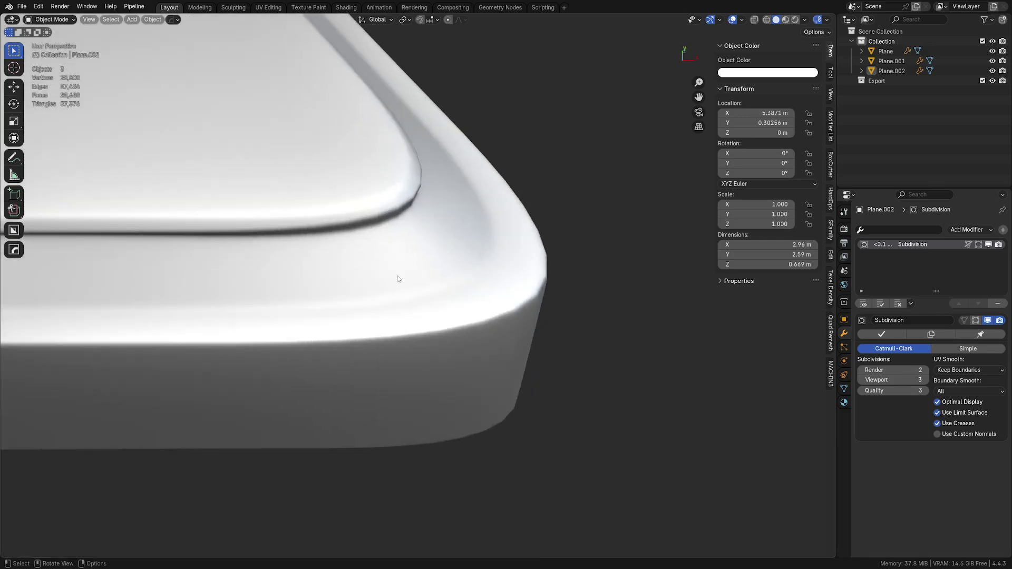
Raise the large triangle's viewport subdivision level to 4.
click(434, 246)
key(ctrl+1)
key(ctrl+2)
key(ctrl+3)
key(ctrl+4)
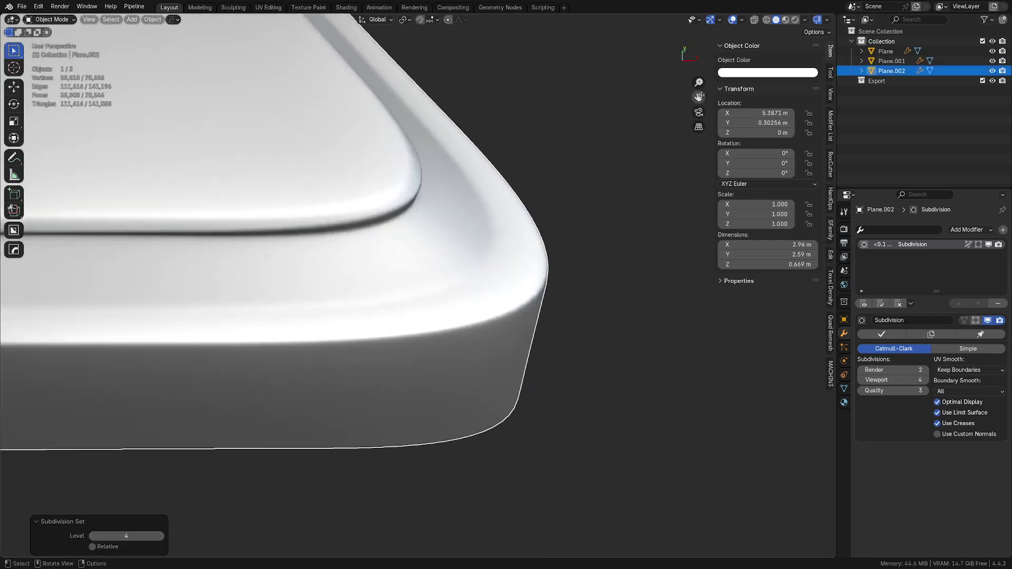
Change the object colour of the large triangle to light grey and darken the middle triangle's colour slightly.
click(738, 75)
drag(735, 89, 725, 104)
scroll(425, 321, down, 7)
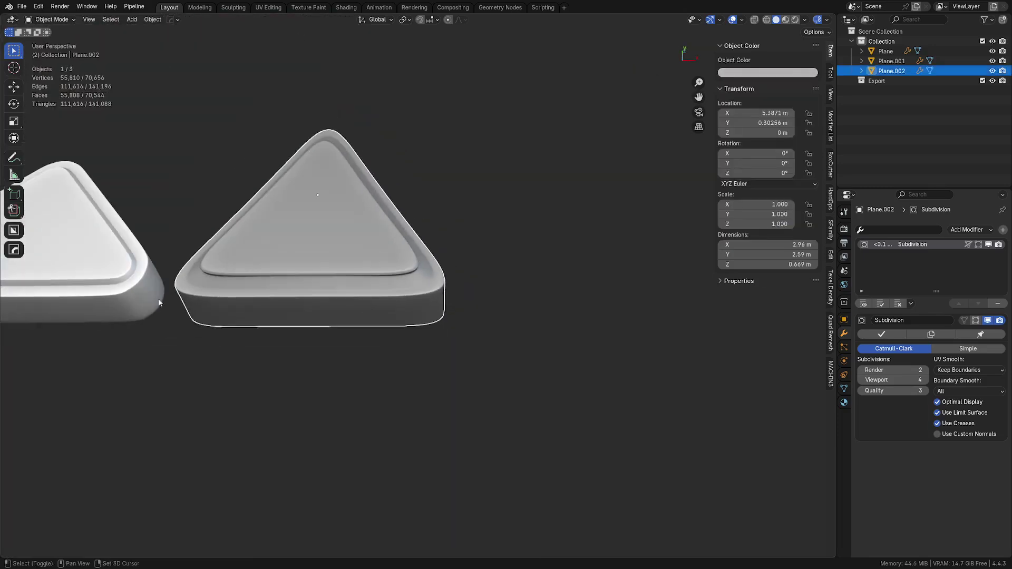
shift+middle_drag(425, 316, 780, 321)
click(325, 269)
click(225, 271)
click(363, 290)
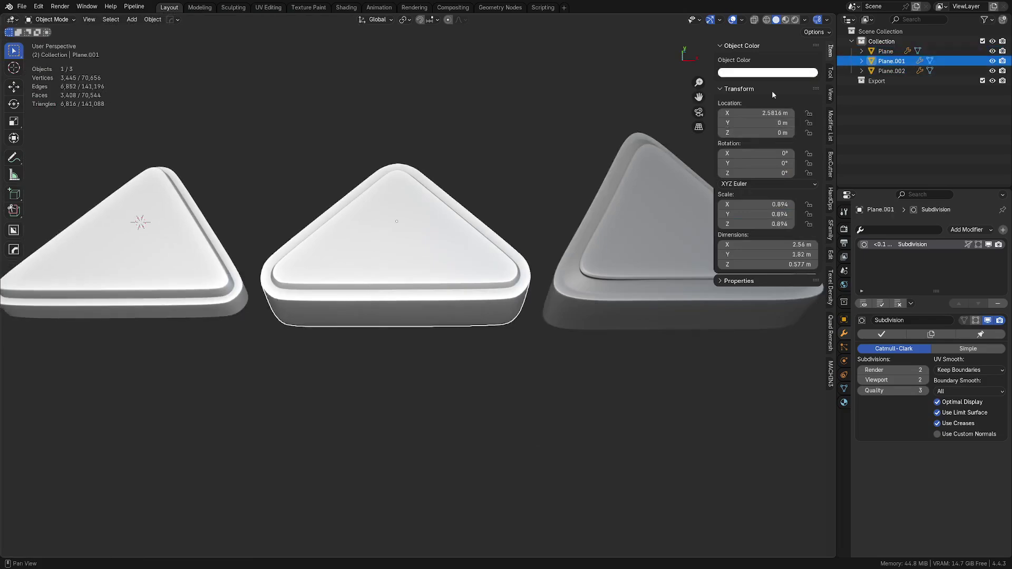
click(767, 72)
drag(752, 108, 724, 94)
Deselect everything and show the wireframe overlay on all three triangles again.
click(601, 266)
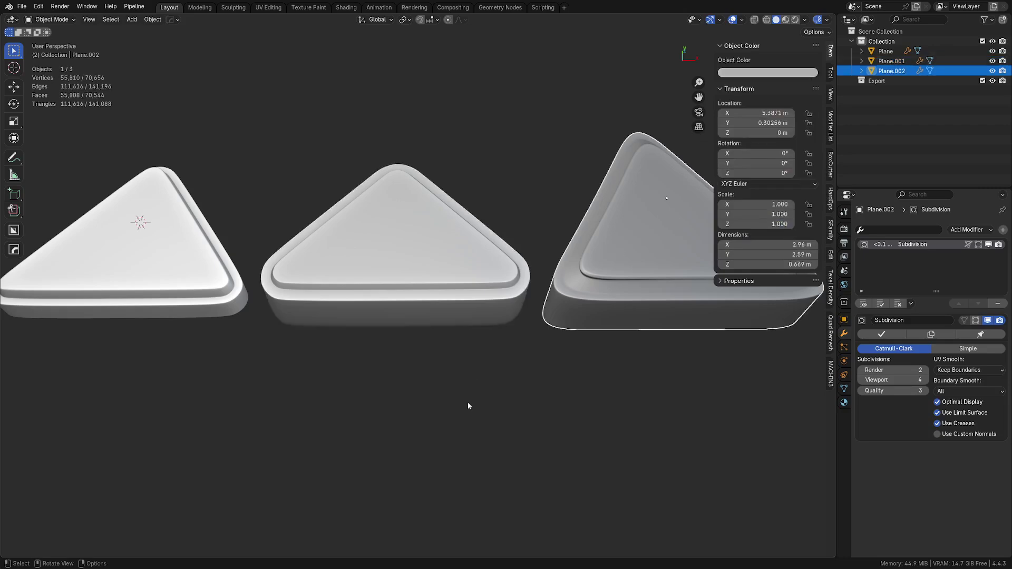
shift+middle_drag(577, 412, 507, 431)
click(588, 387)
middle_drag(636, 342, 549, 407)
key(shift+z)
key(shift+z)
key(shift+z)
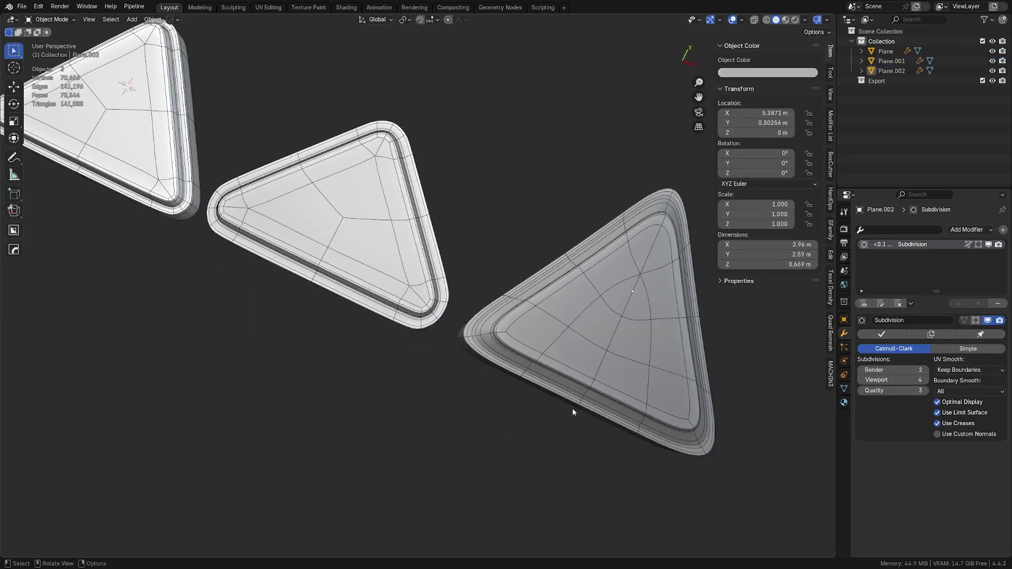
Dissolve the large triangle's centre edge at the raised face's apex and return to Object Mode.
click(608, 361)
key(Tab)
shift+middle_drag(607, 361, 562, 373)
key(Tab)
key(ctrl+x)
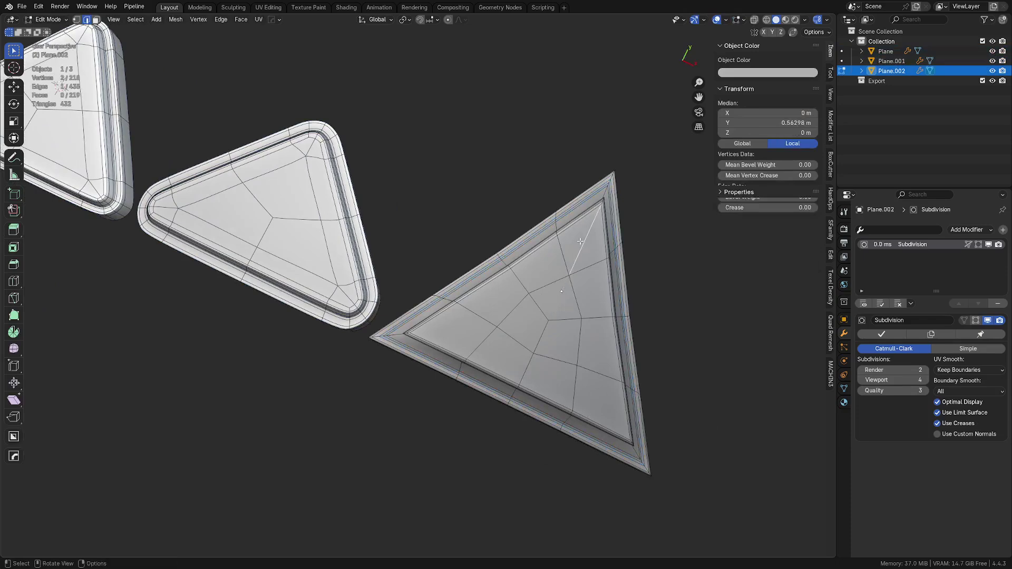
key(Tab)
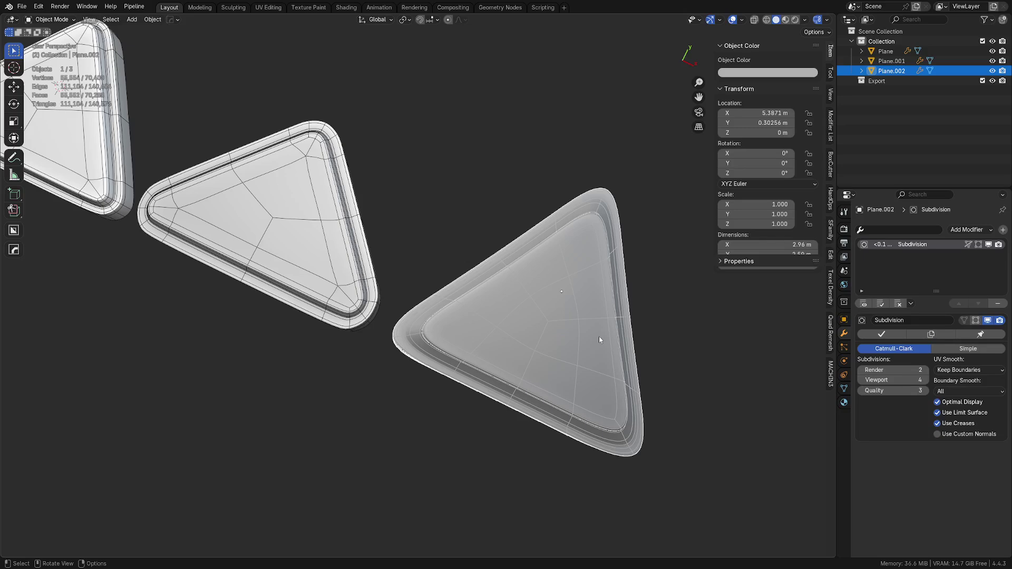
Examine the large triangle's wireframe topology alongside the two smaller triangles.
key(Tab)
key(1)
key(Tab)
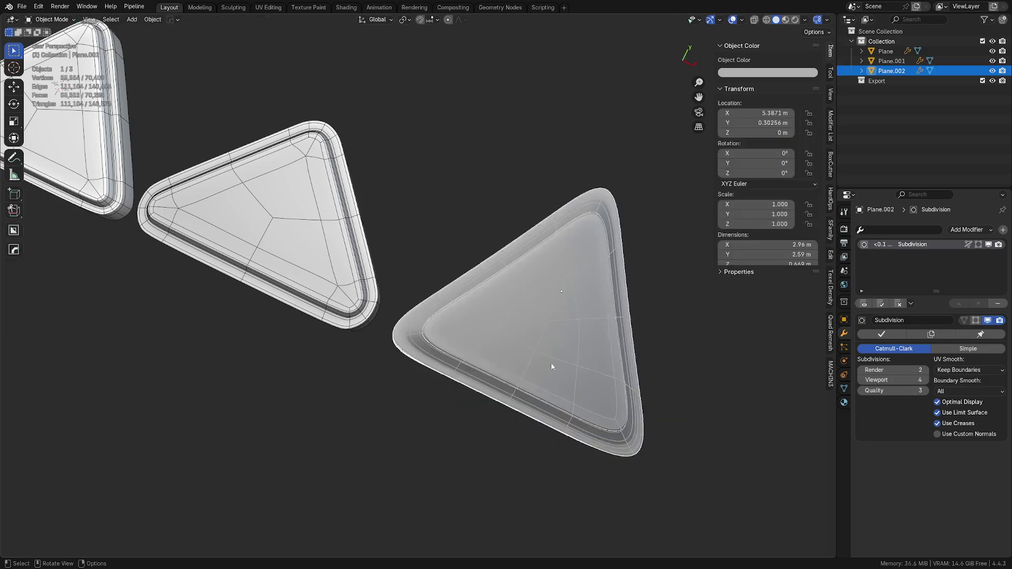
key(a)
key(a)
scroll(491, 377, down, 3)
key(a)
key(a)
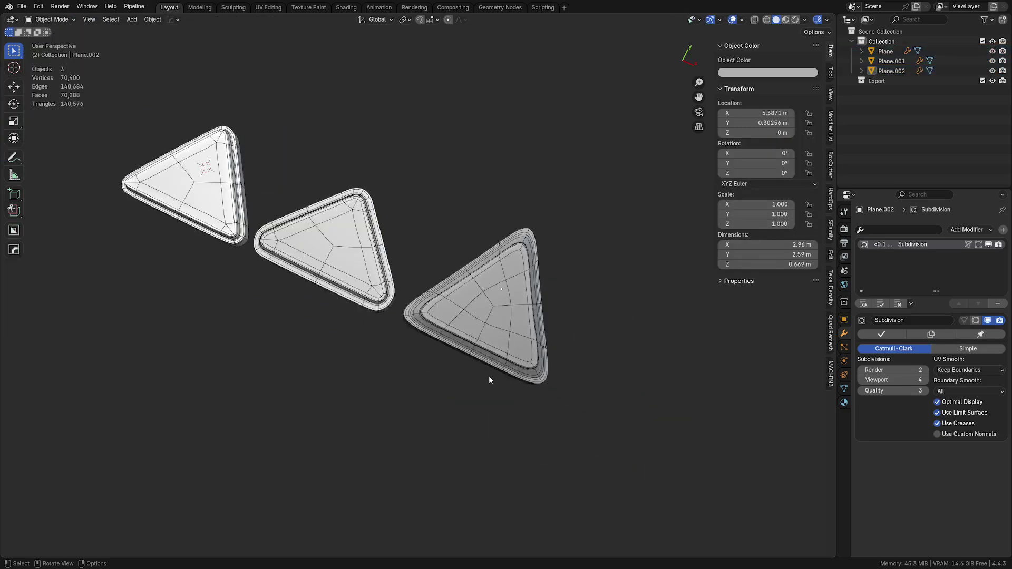
Dissolve the extra edge loops crossing the large triangle, keeping only the three edges that meet at its centre.
click(506, 308)
key(alt+a)
key(Tab)
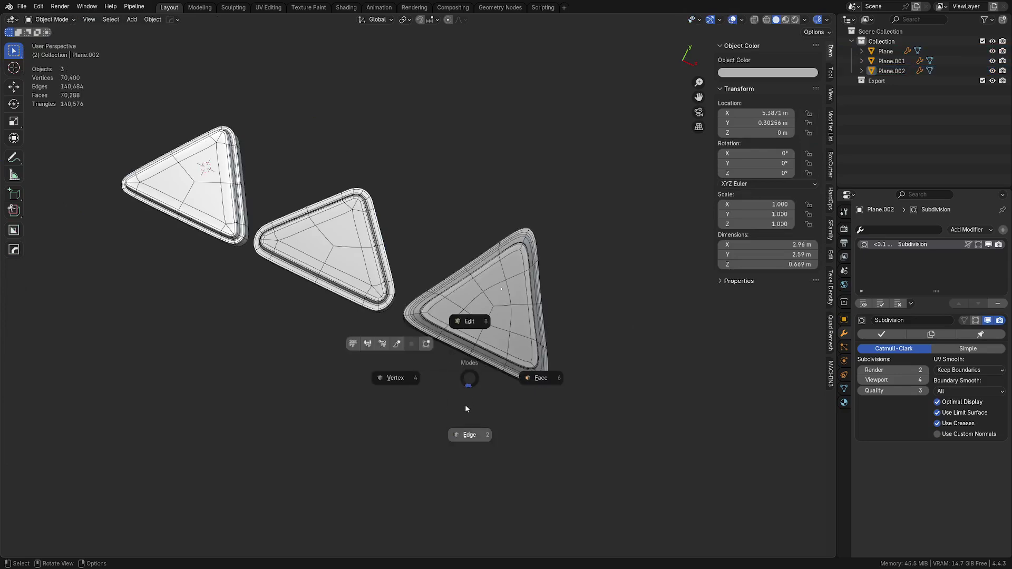
alt+click(454, 320)
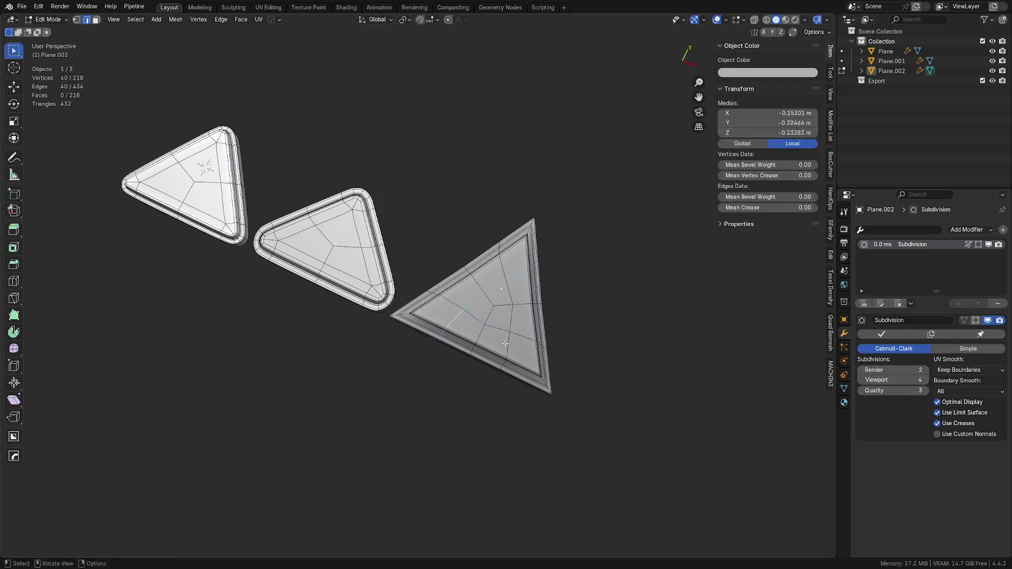
key(ctrl+x)
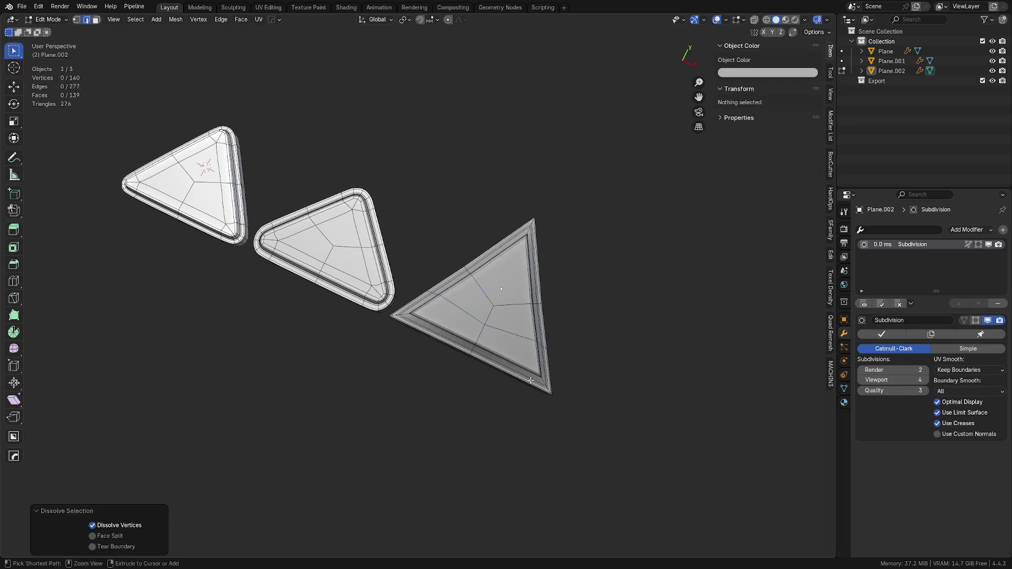
alt+click(515, 336)
key(ctrl+x)
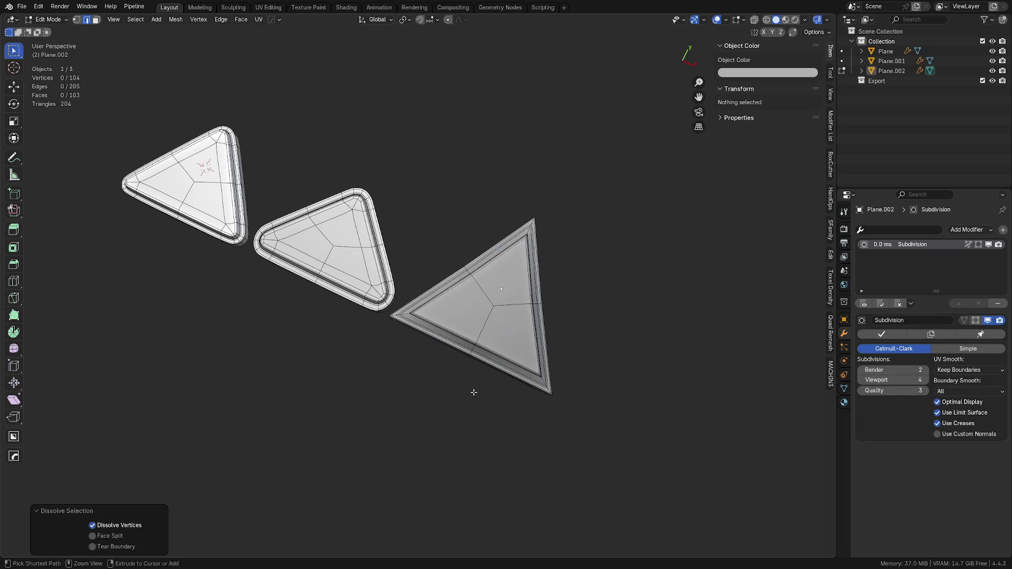
Undo the latest dissolves on the large triangle and dissolve its extra crossing edge loops again, leaving the three centre edges.
key(ctrl+z)
key(ctrl+z)
key(ctrl+z)
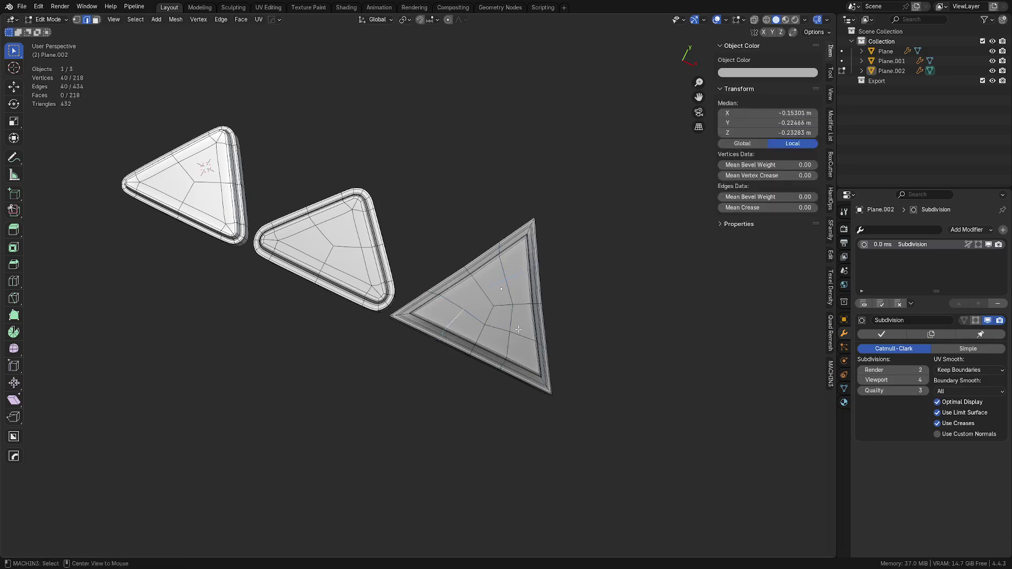
key(ctrl+x)
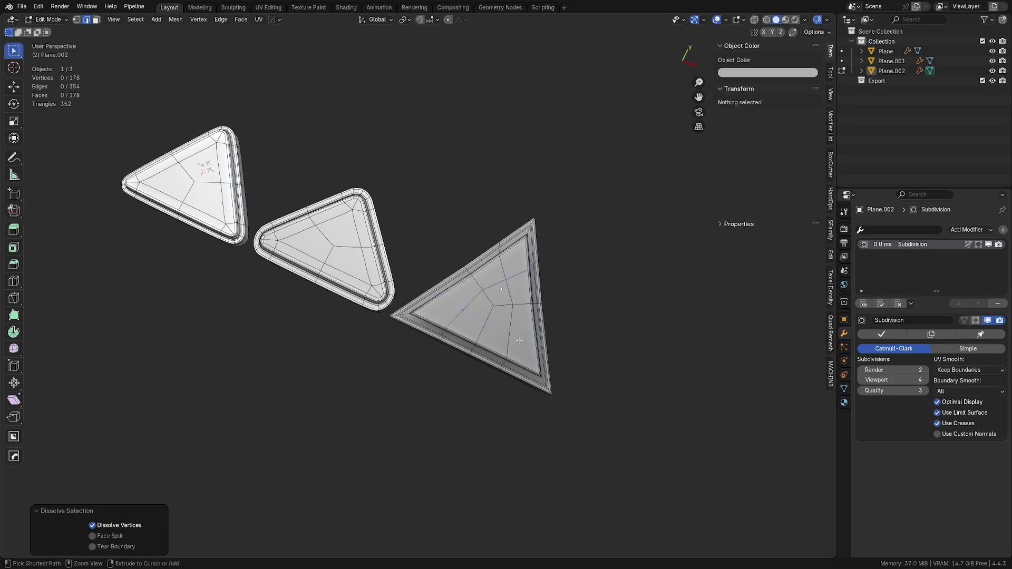
alt+click(508, 319)
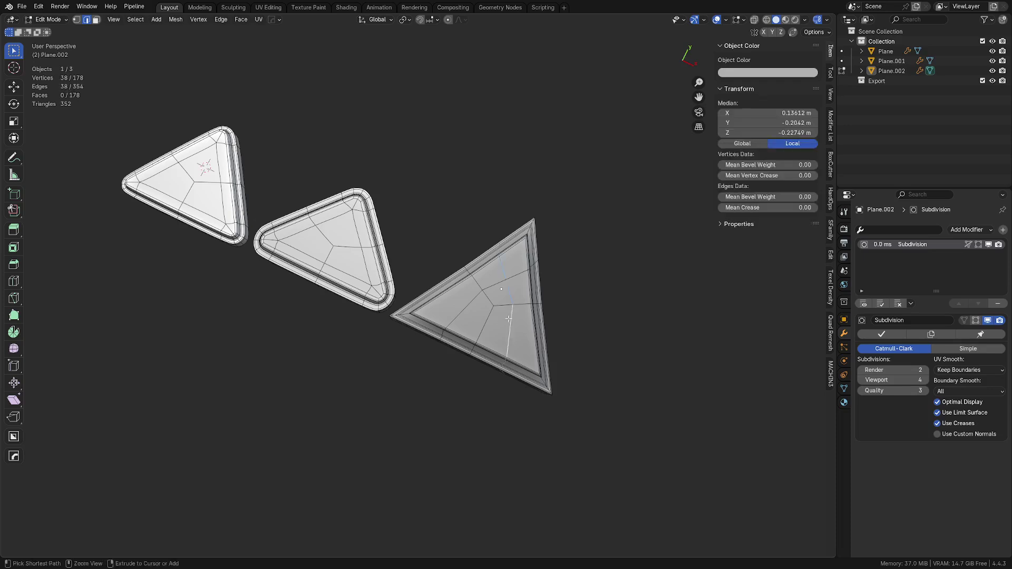
key(ctrl+x)
alt+click(474, 299)
key(ctrl+x)
Try centred loop cuts across two sections of the large triangle, then undo them and deselect the mesh.
key(ctrl+r)
click(479, 295)
right_click(478, 295)
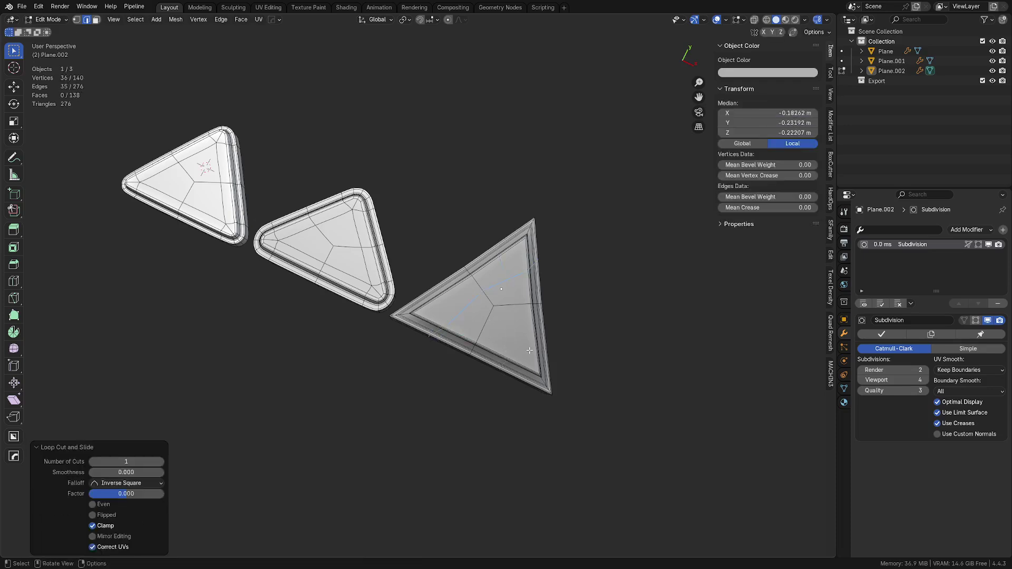
key(ctrl+r)
click(510, 350)
right_click(510, 350)
right_click(510, 350)
key(ctrl+z)
key(a)
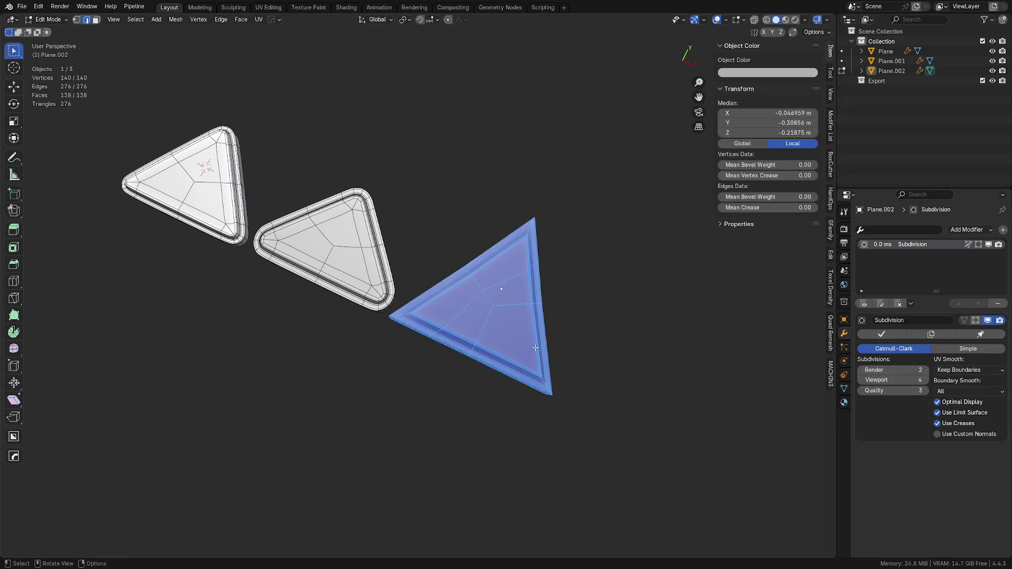
mouse_move(535, 348)
middle_down()
mouse_move(567, 334)
mouse_move(517, 343)
middle_up()
key(alt+a)
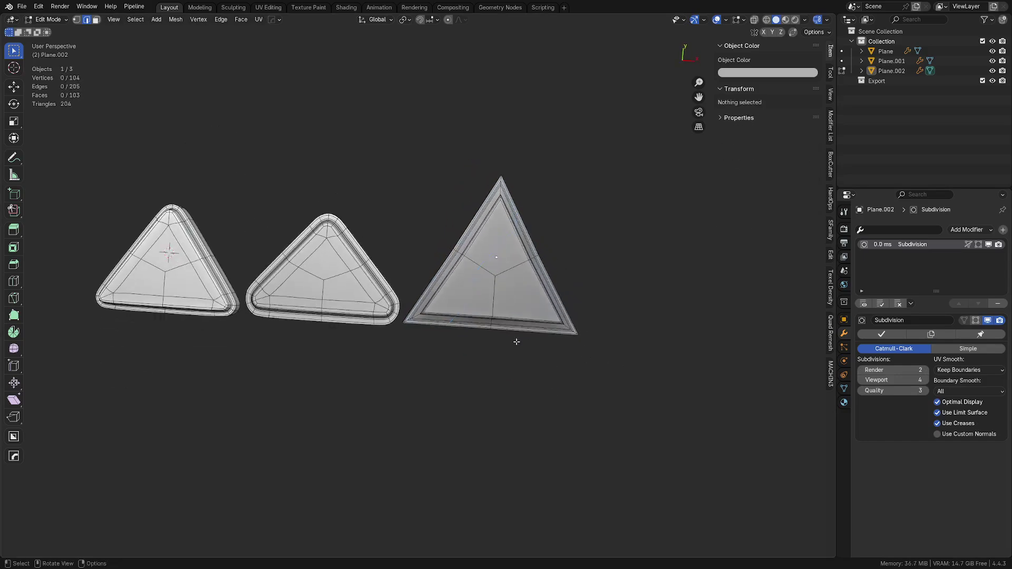
Symmetrize the large triangle's whole mesh and dissolve the centre edge running to the raised face's apex.
key(a)
key(a)
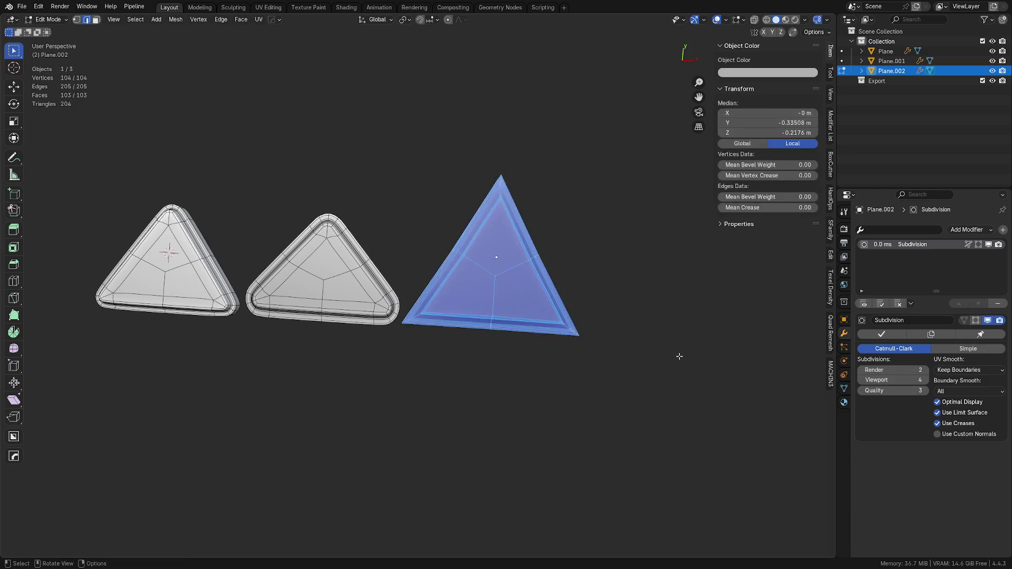
key(alt+x)
shift+middle_drag(589, 368, 561, 364)
alt+click(482, 268)
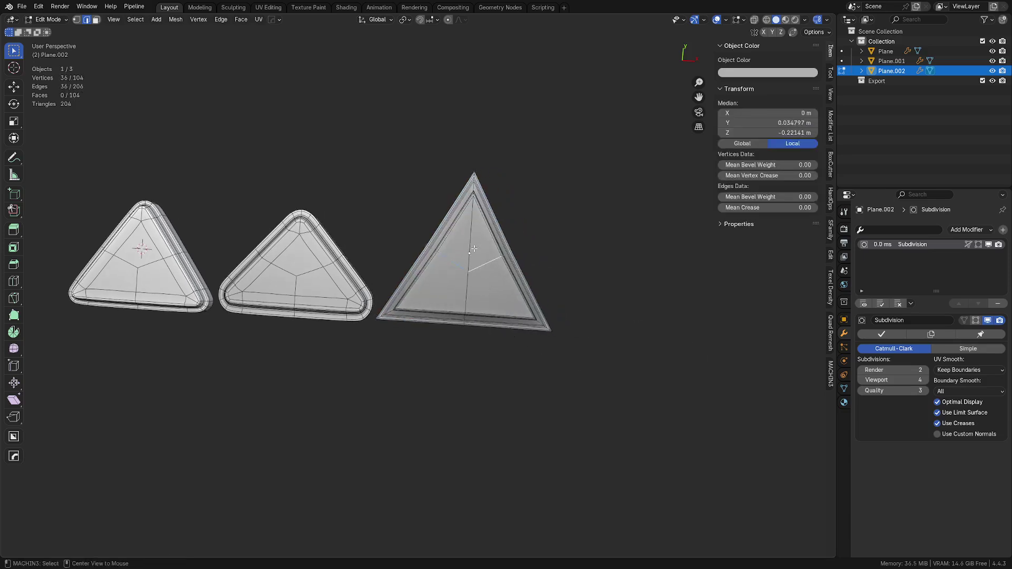
key(ctrl+x)
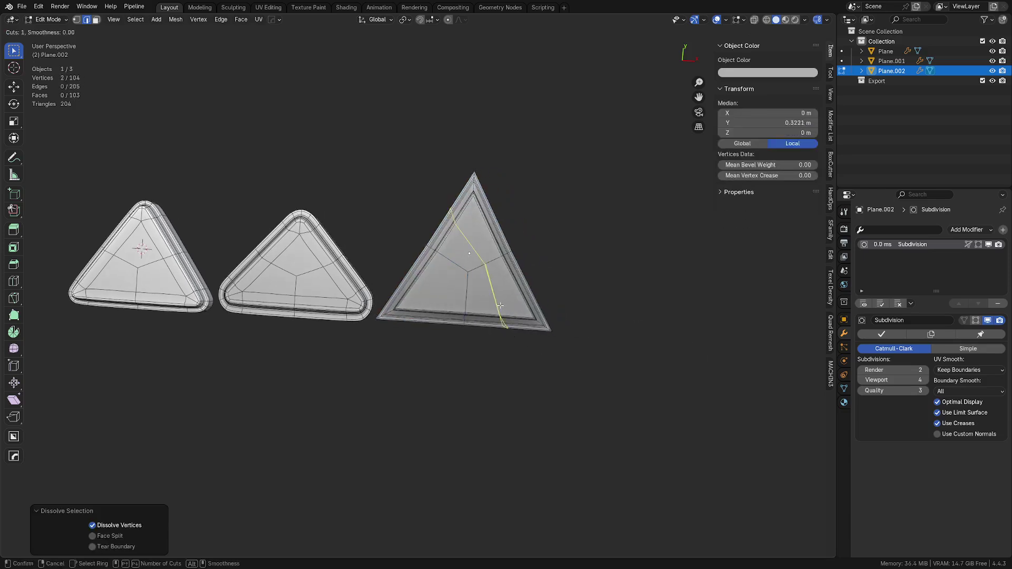
Add a centred loop cut across the large triangle and dissolve the centre edge at the apex of its underside.
click(500, 306)
right_click(485, 305)
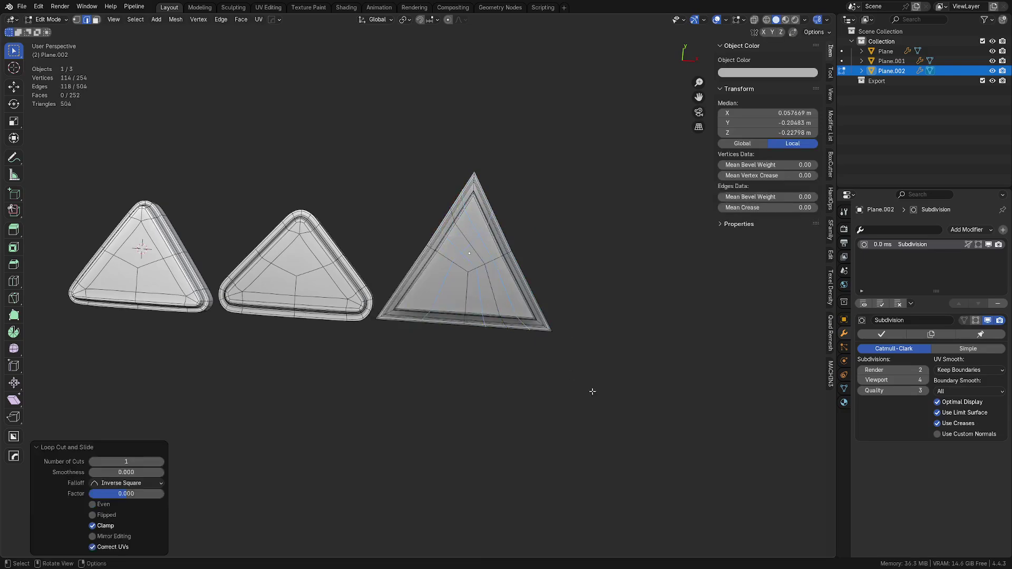
key(ctrl+z)
middle_drag(590, 406, 400, 329)
key(ctrl+x)
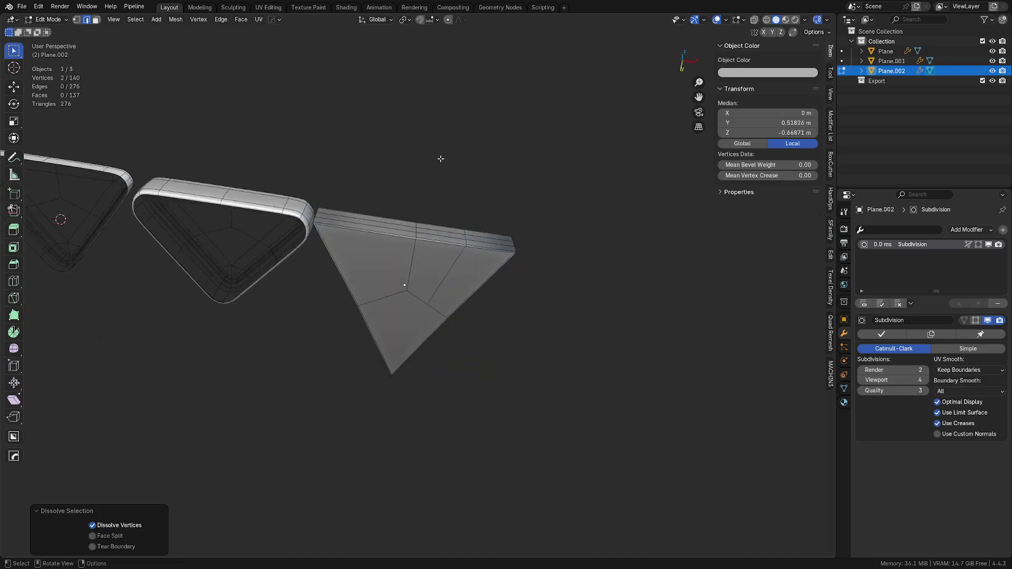
Add centred loop cuts across the remaining sections of the large triangle and return to Object Mode.
middle_drag(440, 158, 406, 385)
click(378, 319)
right_click(378, 320)
middle_drag(378, 319, 463, 224)
middle_drag(449, 273, 433, 321)
key(1)
shift+click(424, 324)
key(2)
key(ctrl+r)
click(433, 321)
right_click(432, 323)
key(Tab)
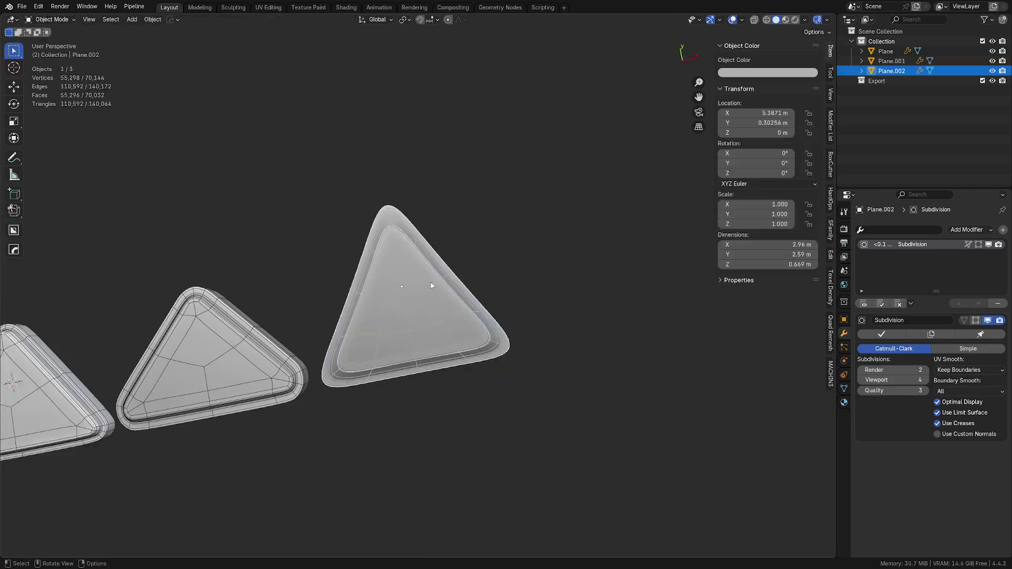
Examine the large triangle's subdivided wireframe topology and compare it with the two smaller triangles.
click(509, 258)
scroll(510, 257, down, 5)
middle_drag(511, 257, 434, 264)
scroll(433, 267, up, 6)
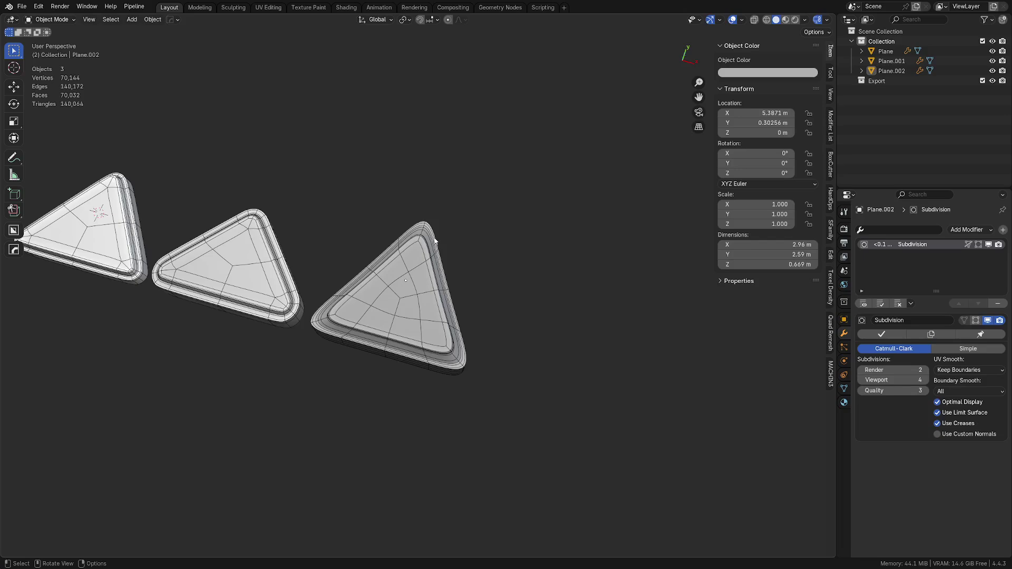
click(490, 303)
shift+middle_drag(451, 312, 507, 319)
click(511, 264)
key(Tab)
click(509, 253)
key(a)
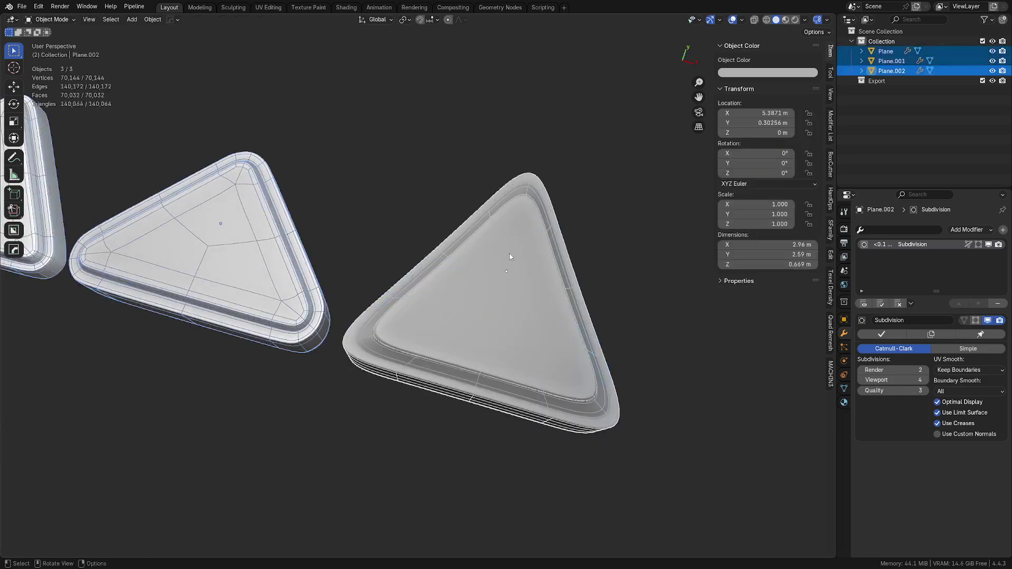
key(a)
scroll(443, 272, down, 4)
shift+middle_drag(406, 281, 470, 273)
scroll(472, 267, up, 2)
key(a)
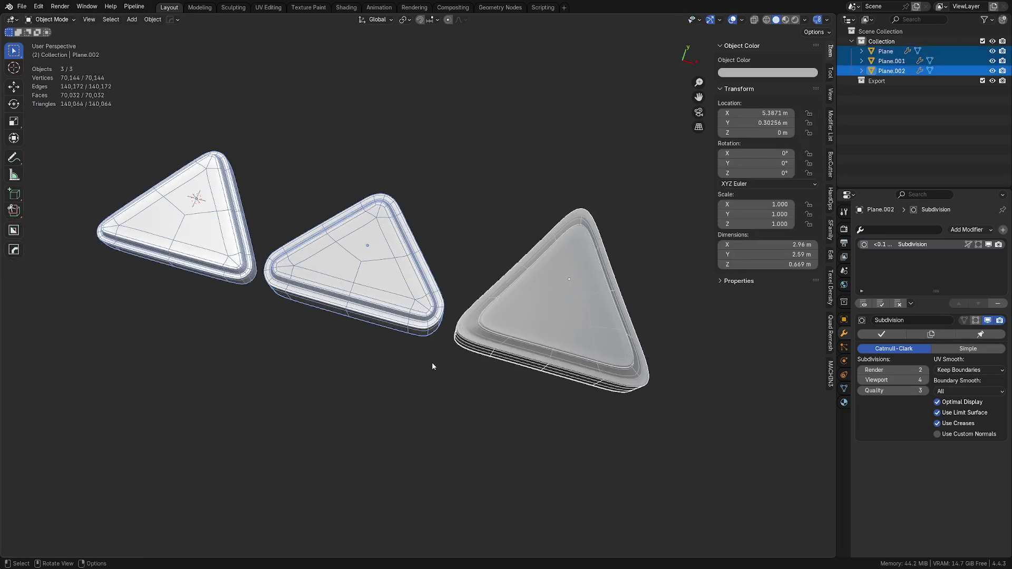
key(a)
Hide the wireframe overlay and compare the smooth shaded surfaces of all three triangles.
key(shift+w)
middle_drag(460, 376, 480, 358)
scroll(482, 354, up, 1)
shift+middle_drag(489, 353, 472, 334)
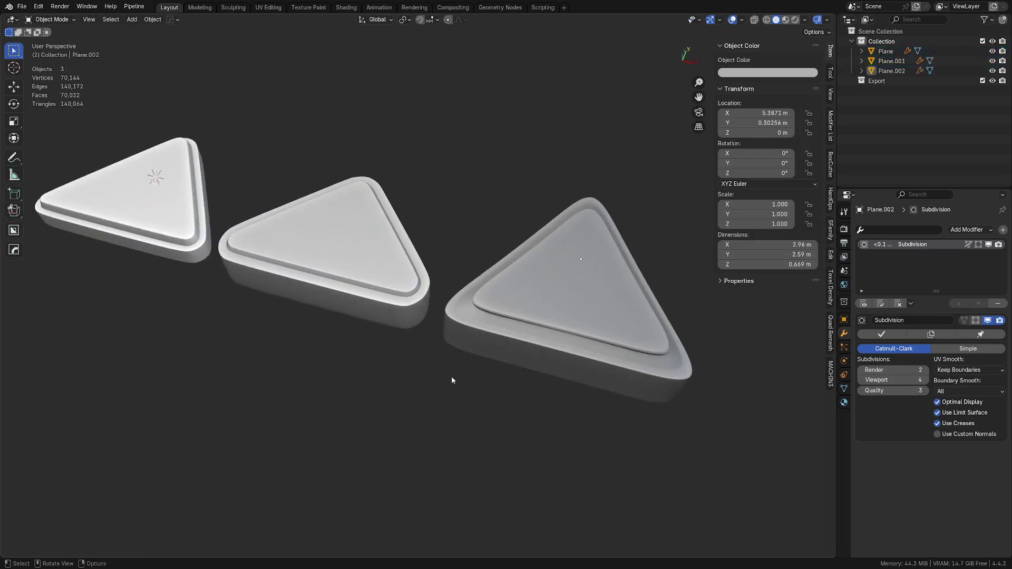